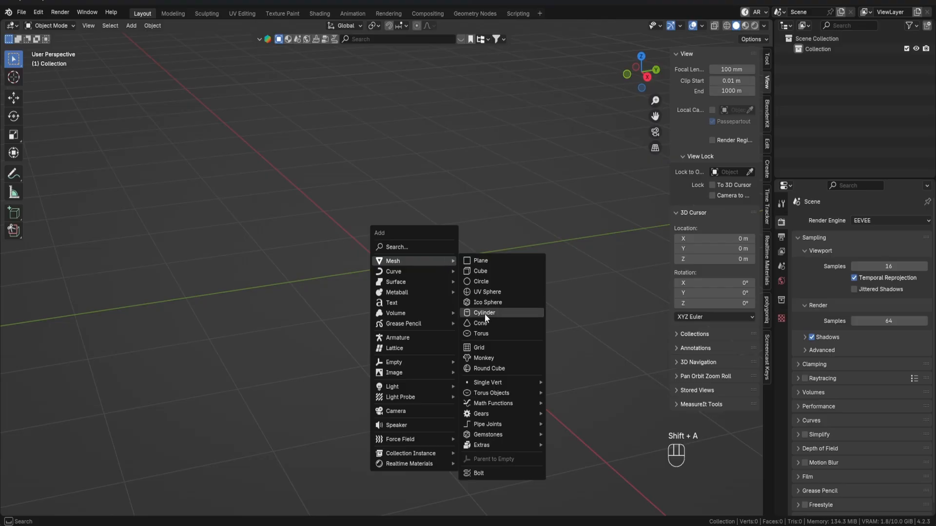
# Step: Add a cylinder mesh at the world origin and set its vertices to 30
pyautogui.click(484, 313)
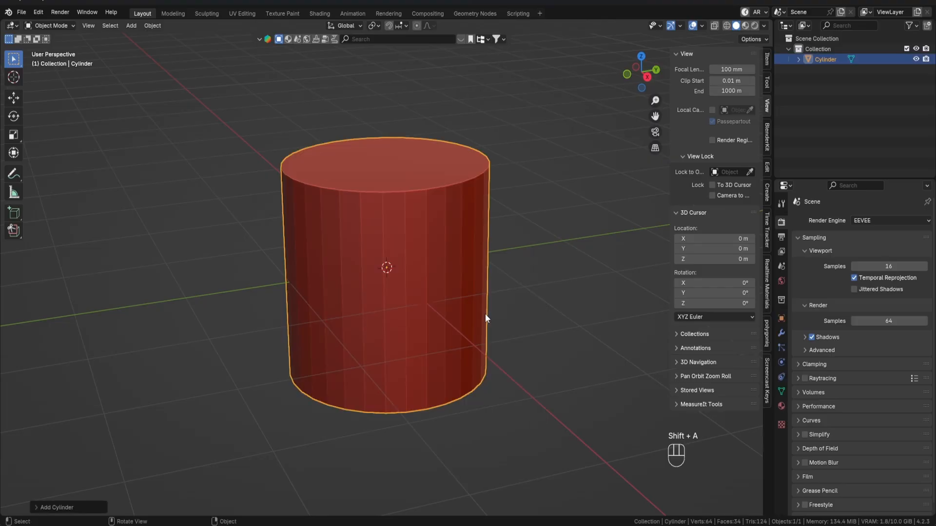
pyautogui.click(41, 508)
pyautogui.click(138, 383)
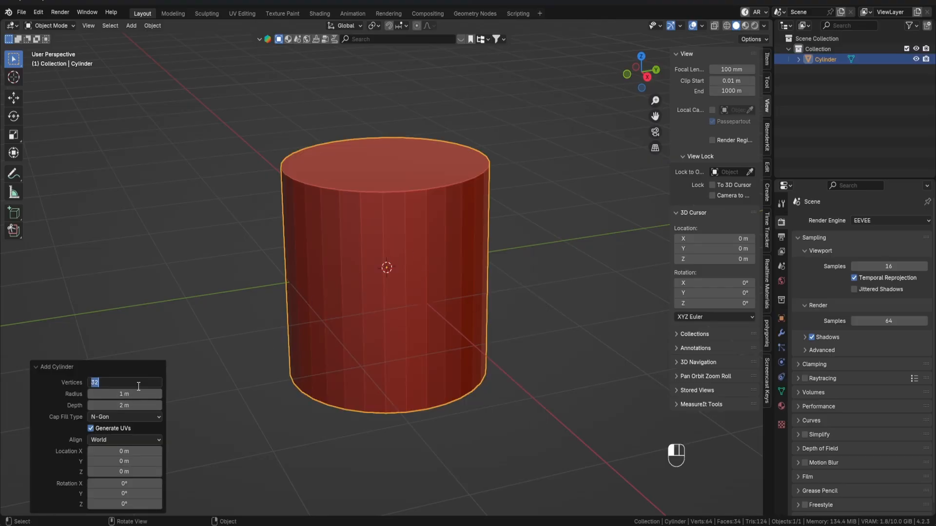
pyautogui.write('30')
pyautogui.press('Return')
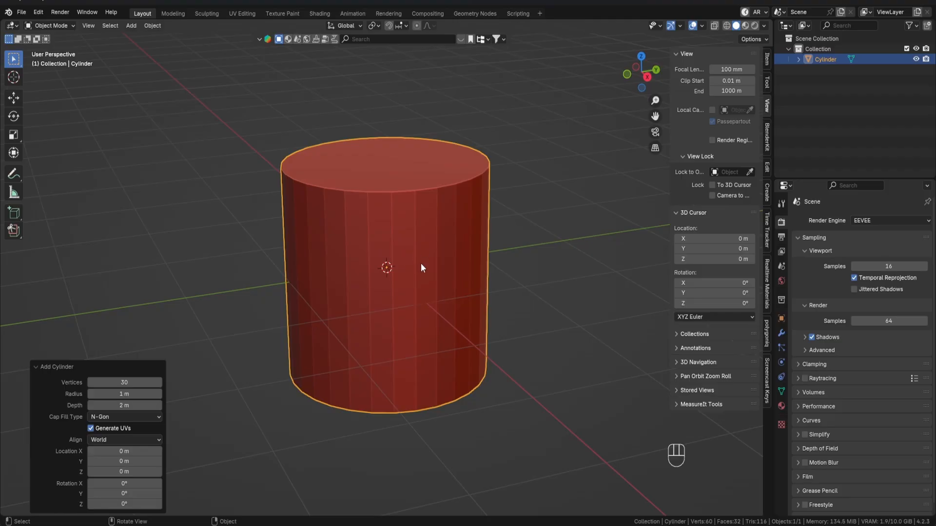
# Step: Add two evenly spaced horizontal loop cuts around the cylinder's side in Edit Mode
pyautogui.press('Tab')
pyautogui.hotkey('ctrl', 'r')
pyautogui.scroll(2, 443, 295)
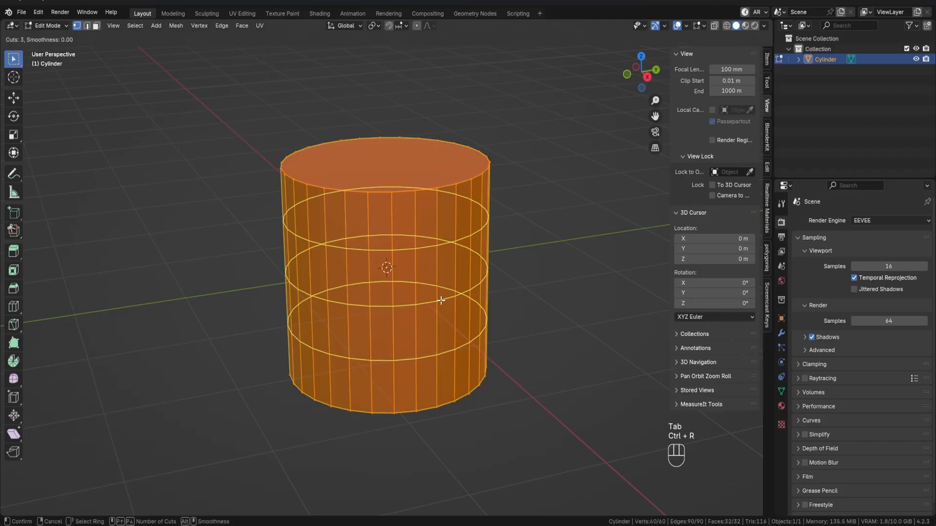
pyautogui.scroll(-1, 442, 295)
pyautogui.click(441, 298)
pyautogui.rightClick(443, 305)
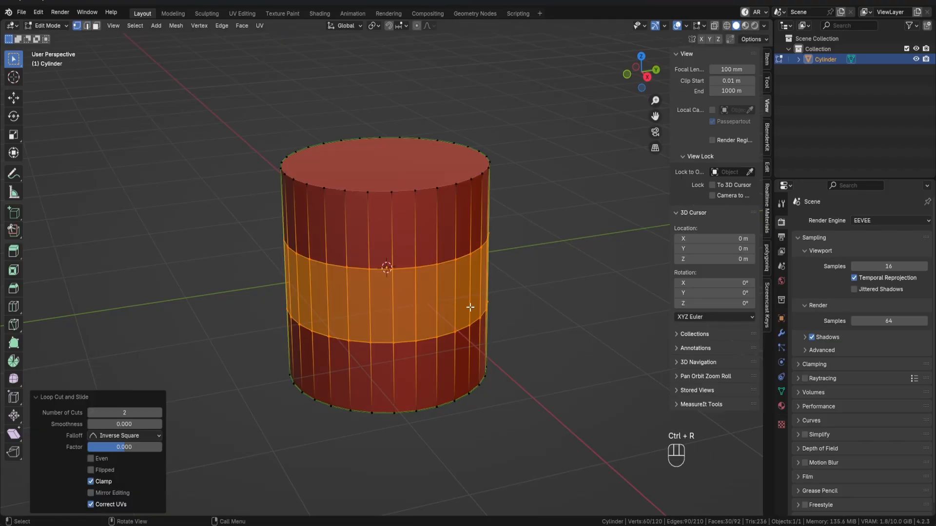
# Step: Extrude three adjacent faces of the cylinder's middle band 4 m along the X axis to form an arm
pyautogui.moveTo(482, 311); pyautogui.dragTo(262, 316, button='middle')
pyautogui.press('Tab')
pyautogui.press('Tab')
pyautogui.press('3')
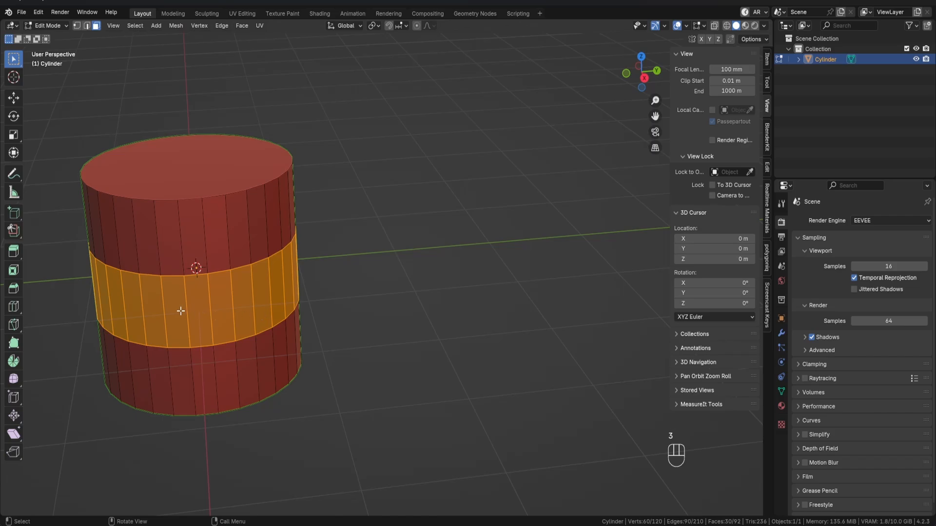
pyautogui.moveTo(180, 308); pyautogui.dragTo(234, 314)
pyautogui.moveTo(267, 341); pyautogui.dragTo(403, 344, button='middle')
pyautogui.press('e')
pyautogui.press('x')
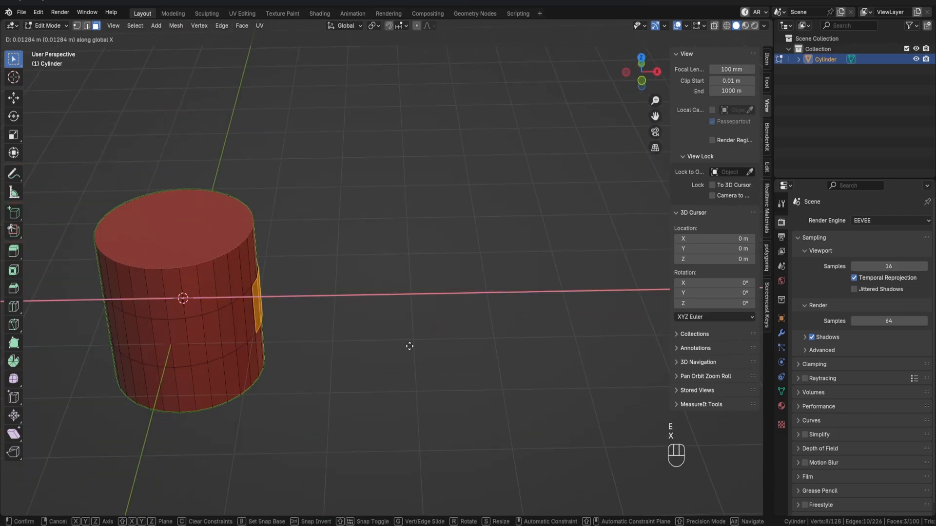
pyautogui.press('KP_4')
pyautogui.press('KP_Enter')
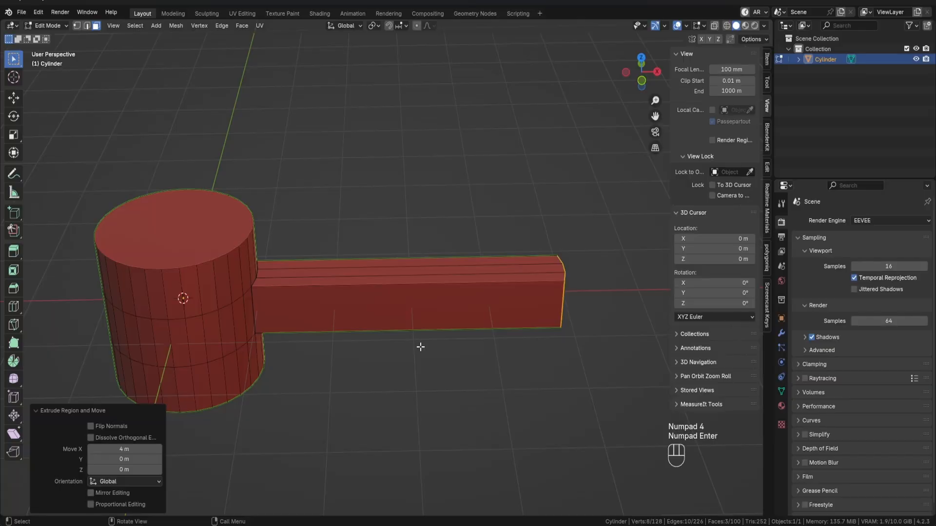
# Step: Move the arm's end faces up 2 m along the Z axis
pyautogui.keyDown('shift'); pyautogui.moveTo(422, 345); pyautogui.dragTo(365, 334, button='middle'); pyautogui.keyUp('shift')
pyautogui.press('g')
pyautogui.press('z')
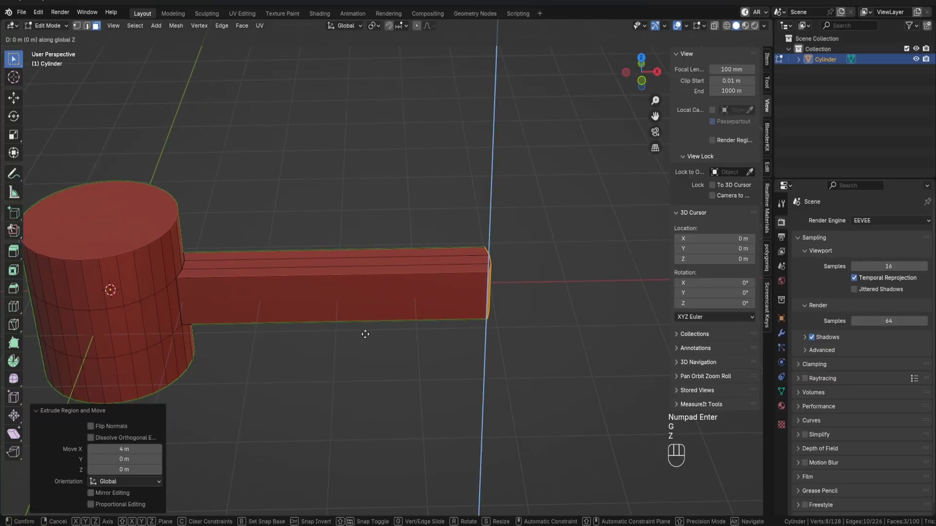
pyautogui.press('KP_2')
pyautogui.press('KP_Enter')
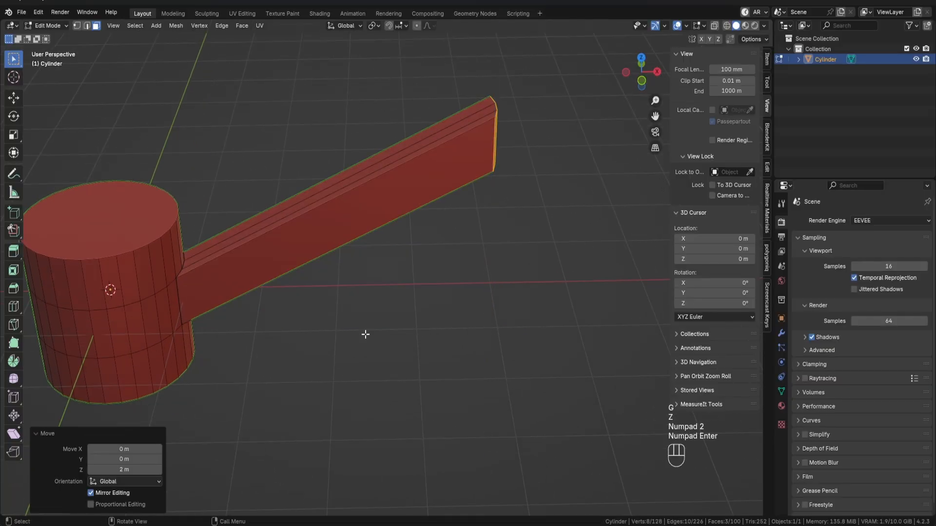
# Step: Select the three upper and three lower faces of the arm and flatten them with LoopTools Flatten
pyautogui.moveTo(509, 159); pyautogui.dragTo(489, 159, button='middle')
pyautogui.keyDown('shift'); pyautogui.moveTo(526, 162); pyautogui.dragTo(488, 239, button='middle'); pyautogui.keyUp('shift')
pyautogui.scroll(2, 494, 256)
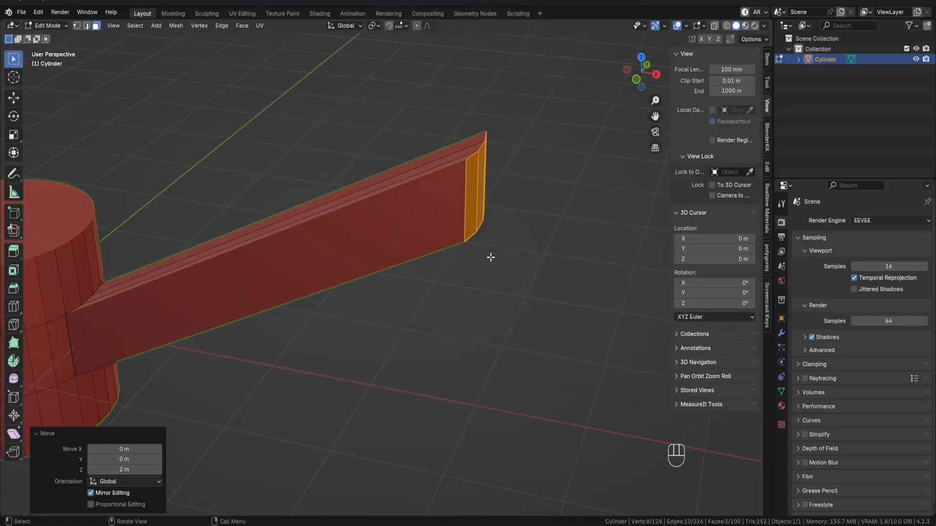
pyautogui.moveTo(491, 257); pyautogui.dragTo(449, 327, button='middle')
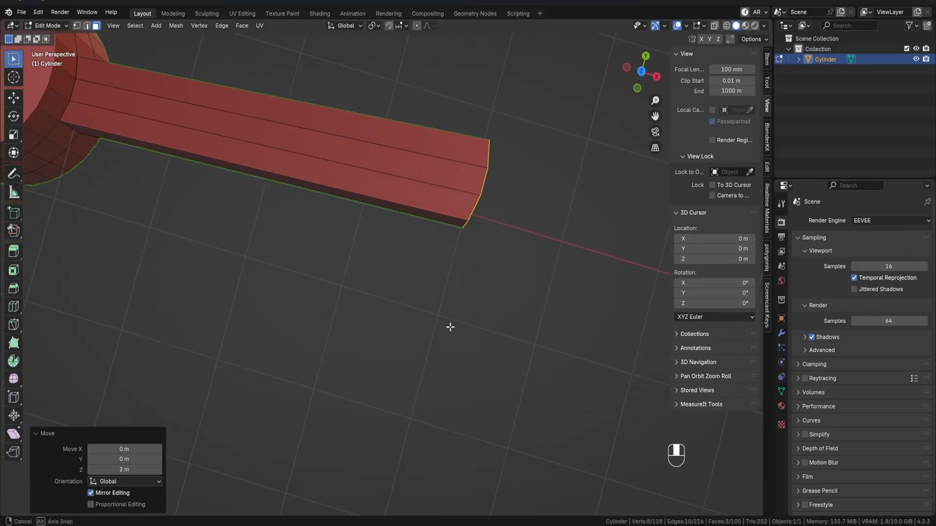
pyautogui.moveTo(450, 327); pyautogui.dragTo(234, 209, button='middle')
pyautogui.moveTo(236, 213); pyautogui.dragTo(282, 219)
pyautogui.moveTo(286, 219); pyautogui.dragTo(308, 209, button='middle')
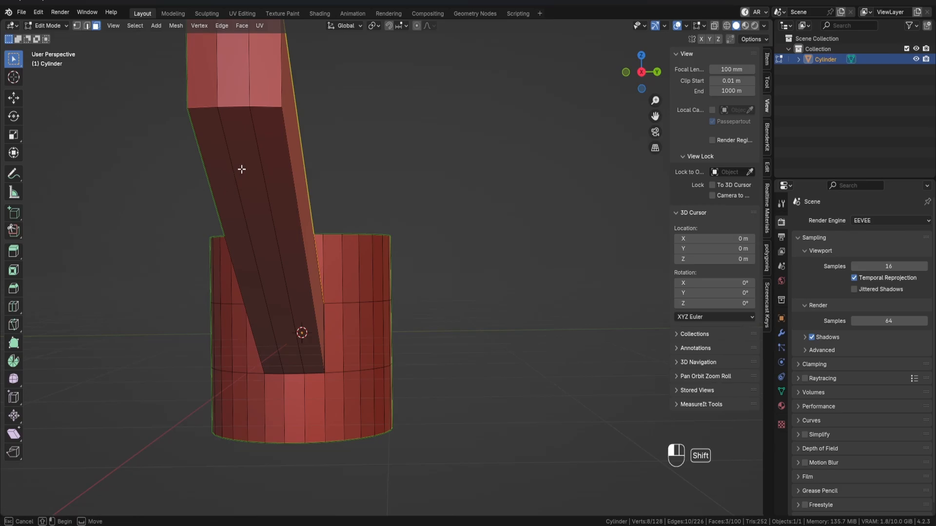
pyautogui.keyDown('shift'); pyautogui.moveTo(242, 169); pyautogui.dragTo(276, 174); pyautogui.keyUp('shift')
pyautogui.moveTo(276, 173); pyautogui.dragTo(319, 213, button='middle')
pyautogui.rightClick(317, 213)
pyautogui.moveTo(317, 213)
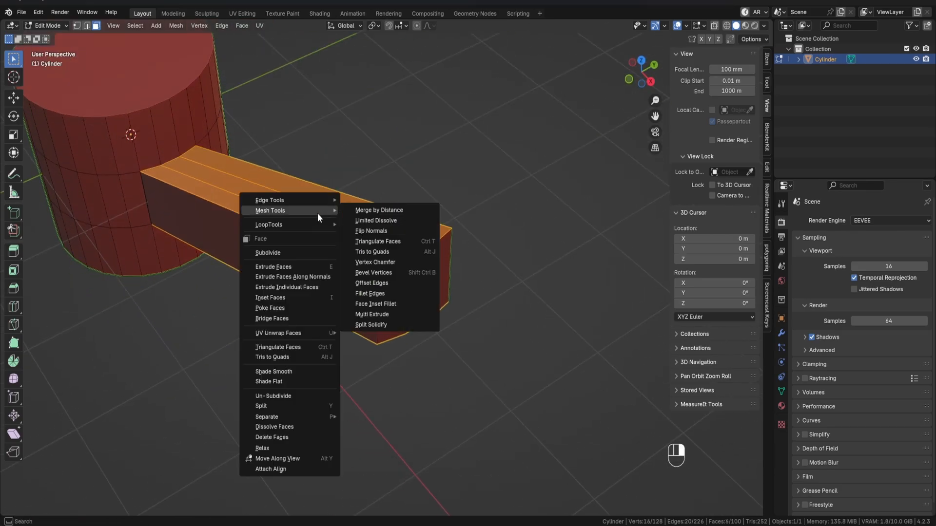
pyautogui.moveTo(291, 227)
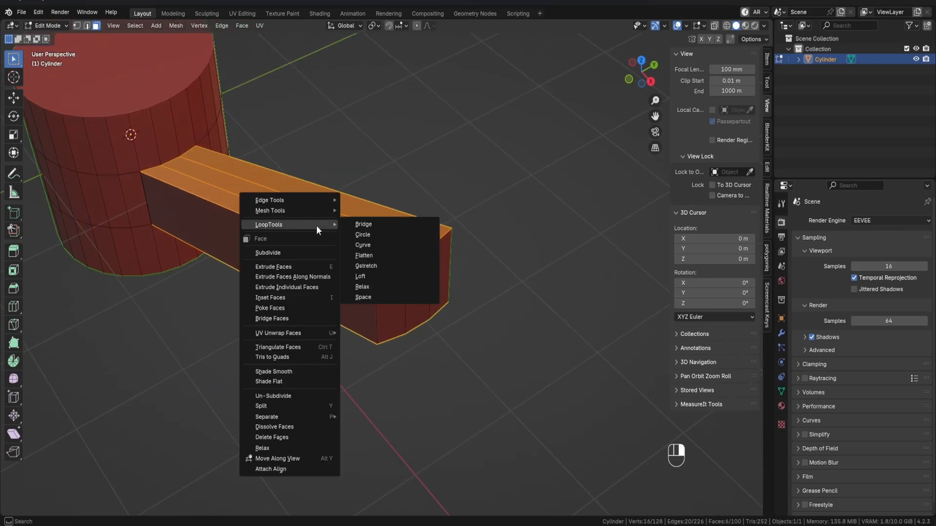
pyautogui.click(374, 256)
pyautogui.click(496, 248)
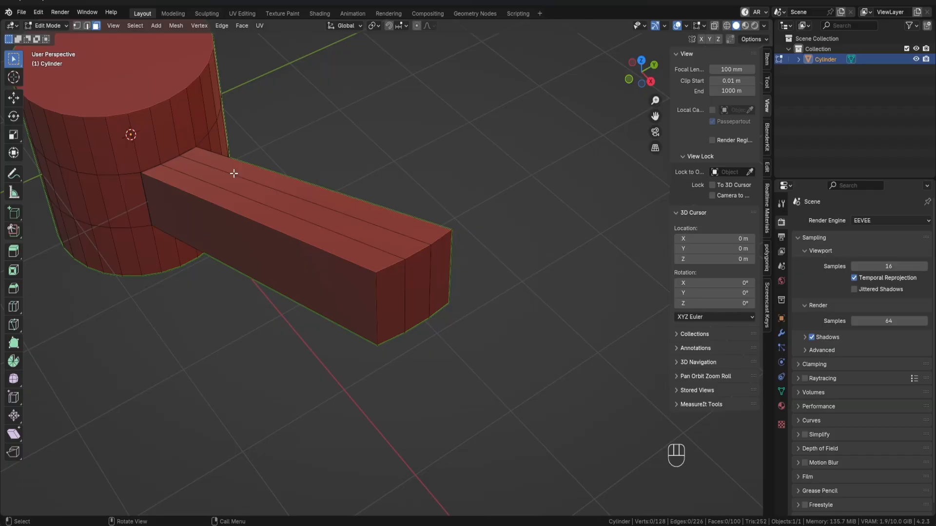
# Step: Search the add-ons in the preferences for "loop" to check that LoopTools is enabled
pyautogui.click(39, 12)
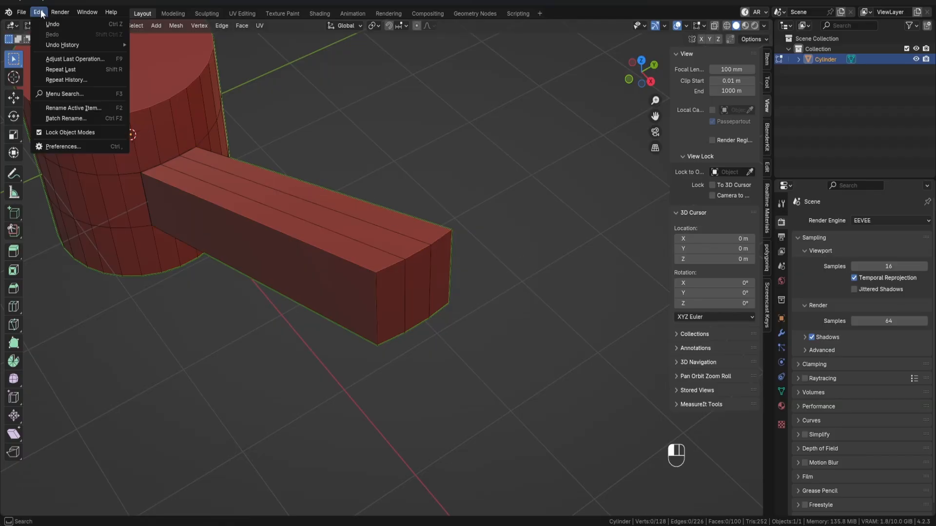
pyautogui.click(73, 147)
pyautogui.click(132, 22)
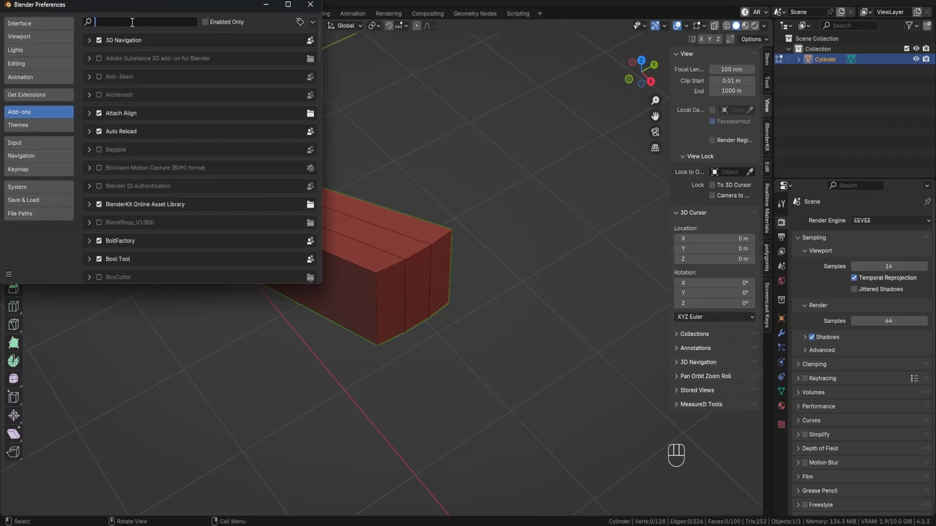
pyautogui.write('loop')
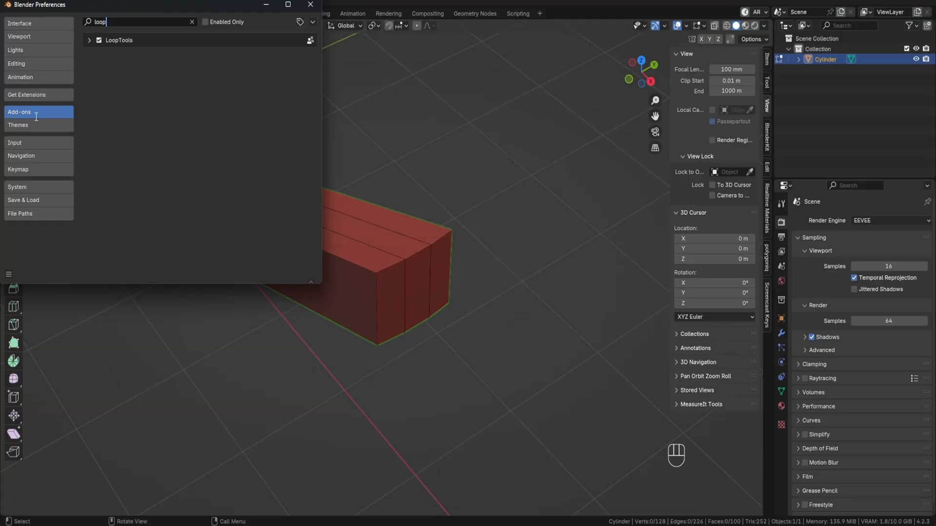
pyautogui.click(311, 5)
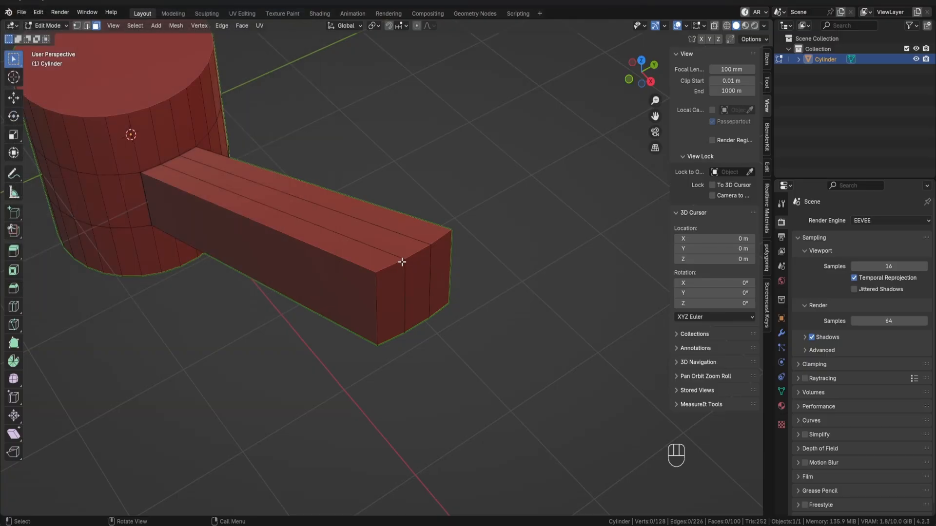
# Step: Delete the cylinder's top and bottom cap faces and switch to vertex selection
pyautogui.moveTo(401, 259)
pyautogui.keyDown('shift'); pyautogui.mouseDown(button='middle')
pyautogui.moveTo(242, 266)
pyautogui.moveTo(359, 281)
pyautogui.moveTo(399, 259)
pyautogui.mouseUp(button='middle'); pyautogui.keyUp('shift')
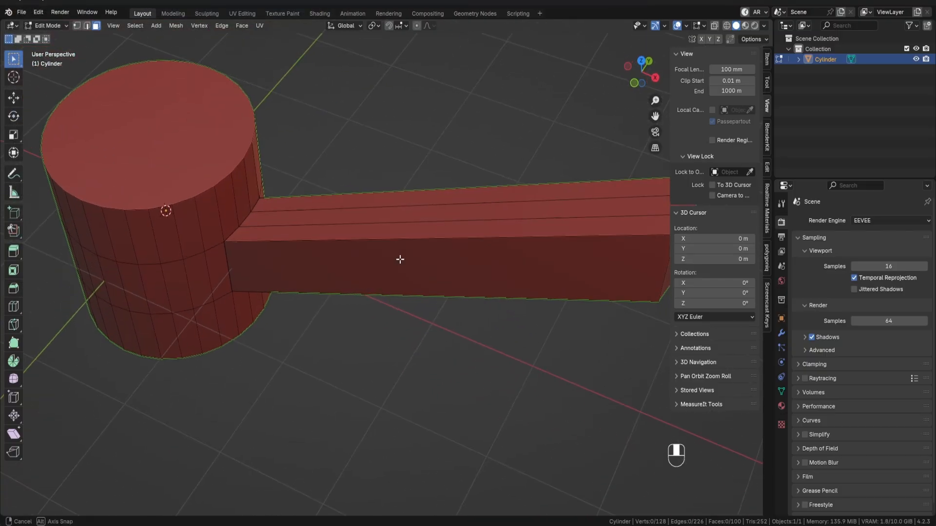
pyautogui.keyDown('shift'); pyautogui.moveTo(269, 257); pyautogui.dragTo(434, 243, button='middle'); pyautogui.keyUp('shift')
pyautogui.keyDown('shift'); pyautogui.click(334, 150); pyautogui.keyUp('shift')
pyautogui.moveTo(334, 151); pyautogui.dragTo(353, 366, button='middle')
pyautogui.keyDown('shift'); pyautogui.click(344, 335); pyautogui.keyUp('shift')
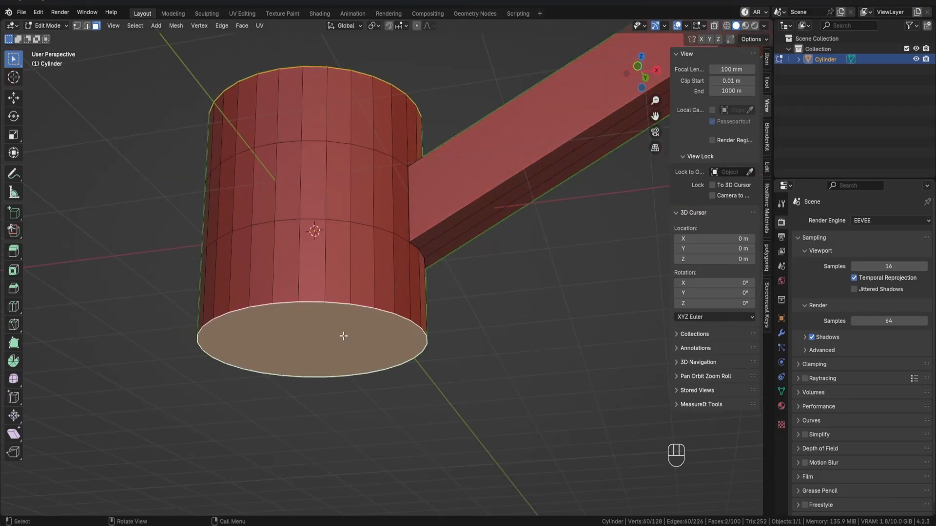
pyautogui.press('x')
pyautogui.click(329, 360)
pyautogui.scroll(-2, 334, 346)
pyautogui.scroll(1, 338, 338)
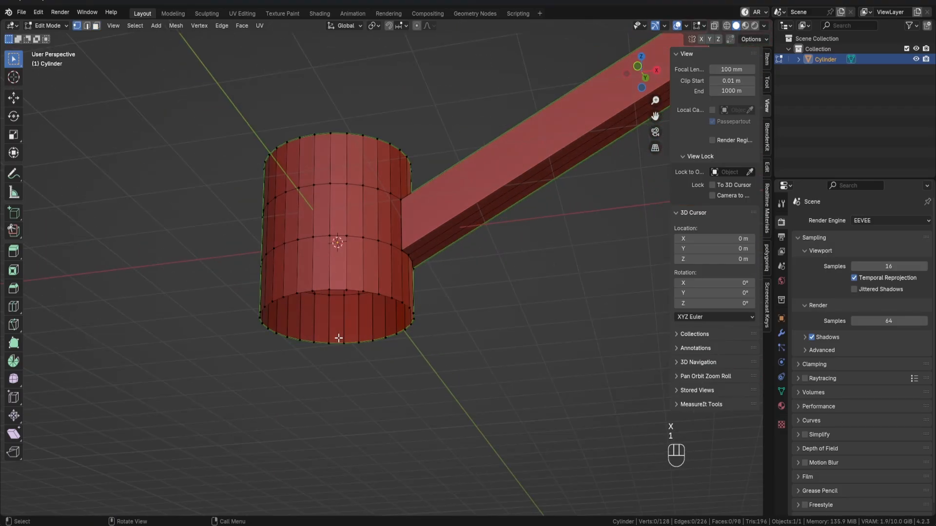
# Step: Delete the vertices of the cylinder half opposite the arm, selecting them in top view with X-ray on
pyautogui.moveTo(339, 337); pyautogui.dragTo(326, 386, button='middle')
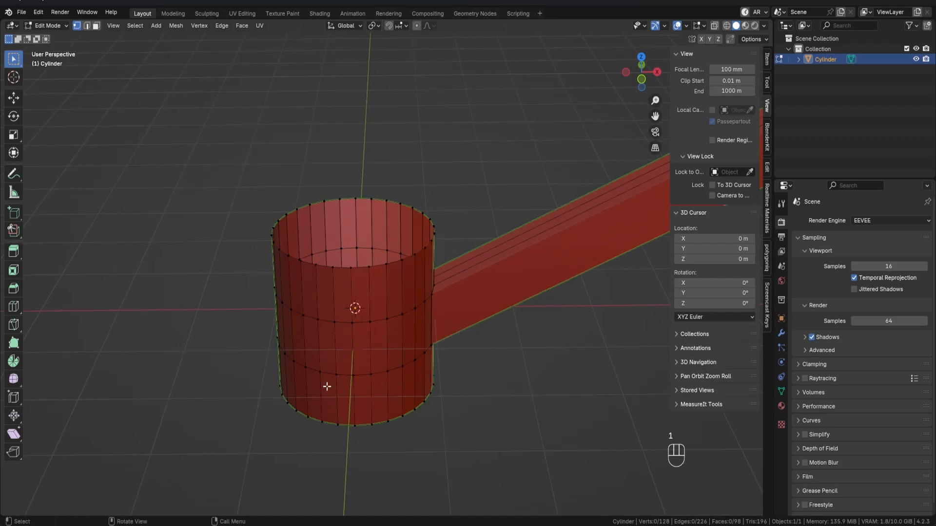
pyautogui.press('KP_7')
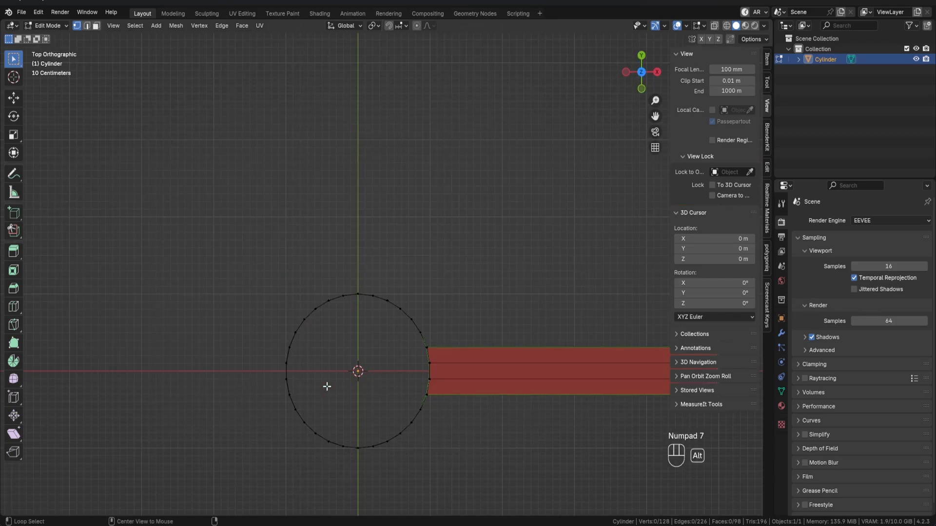
pyautogui.hotkey('alt', 'z')
pyautogui.keyDown('shift'); pyautogui.moveTo(394, 299); pyautogui.dragTo(416, 186, button='middle'); pyautogui.keyUp('shift')
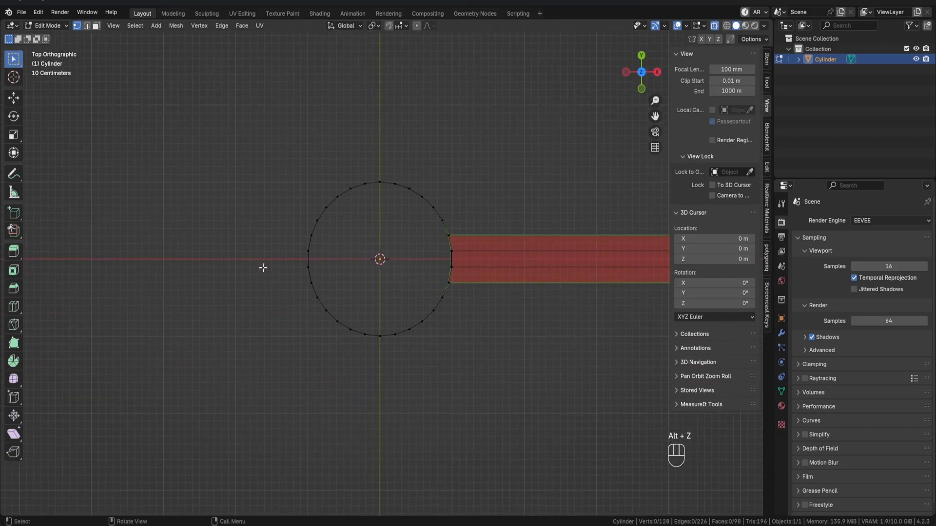
pyautogui.moveTo(229, 144); pyautogui.dragTo(374, 424)
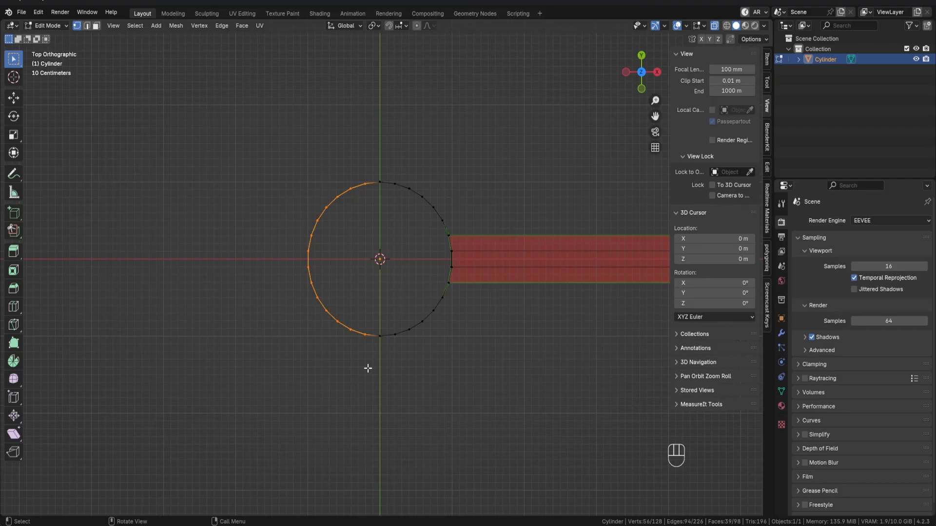
pyautogui.press('x')
pyautogui.click(346, 343)
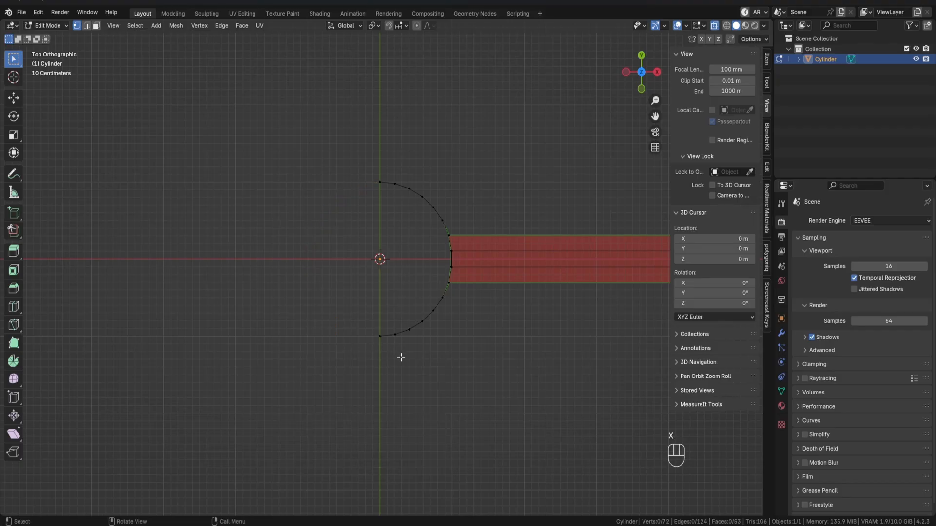
pyautogui.moveTo(453, 372); pyautogui.dragTo(217, 365, button='middle')
pyautogui.hotkey('alt', 'z')
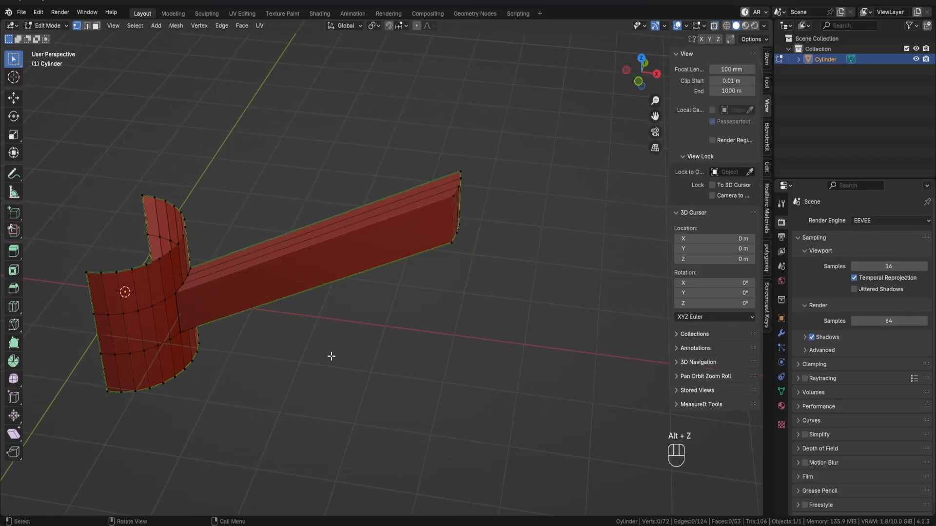
# Step: Snap the 3D cursor to the middle face at the arm's outer end
pyautogui.moveTo(510, 267); pyautogui.dragTo(442, 290, button='middle')
pyautogui.press('3')
pyautogui.click(450, 247)
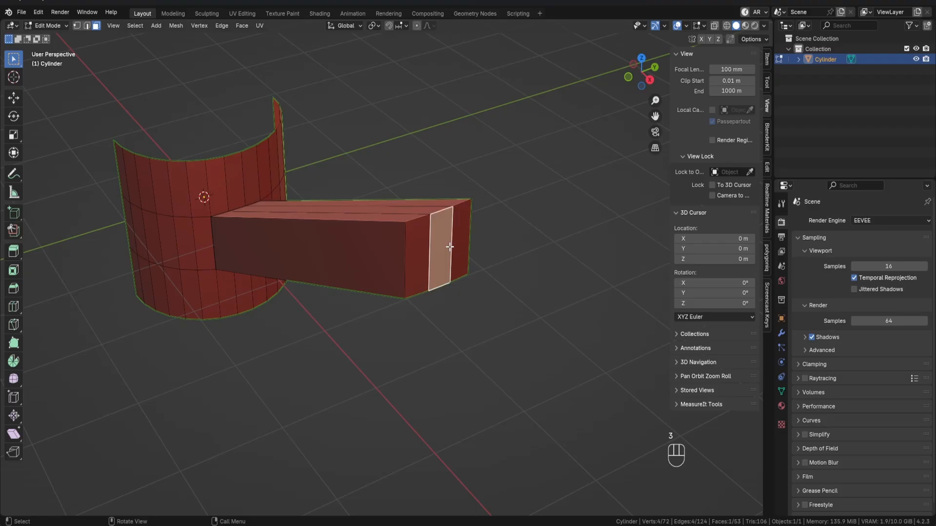
pyautogui.hotkey('shift', 's')
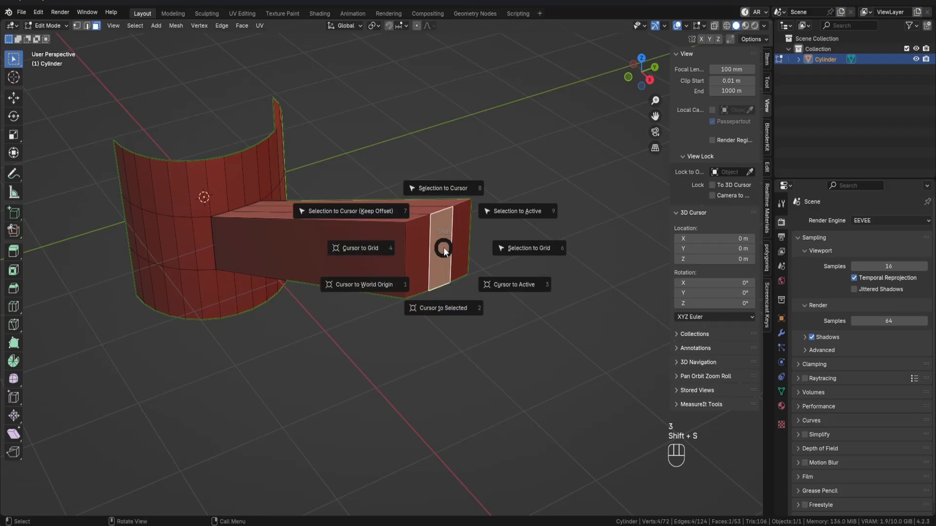
pyautogui.click(449, 308)
pyautogui.moveTo(428, 338)
pyautogui.mouseDown(button='middle')
pyautogui.moveTo(461, 333)
pyautogui.moveTo(427, 328)
pyautogui.moveTo(440, 325)
pyautogui.mouseUp(button='middle')
# Step: Return to Object Mode and add a 10-vertex mesh circle at the 3D cursor on the arm's outer end
pyautogui.press('Tab')
pyautogui.scroll(-3, 461, 327)
pyautogui.hotkey('shift', 'a')
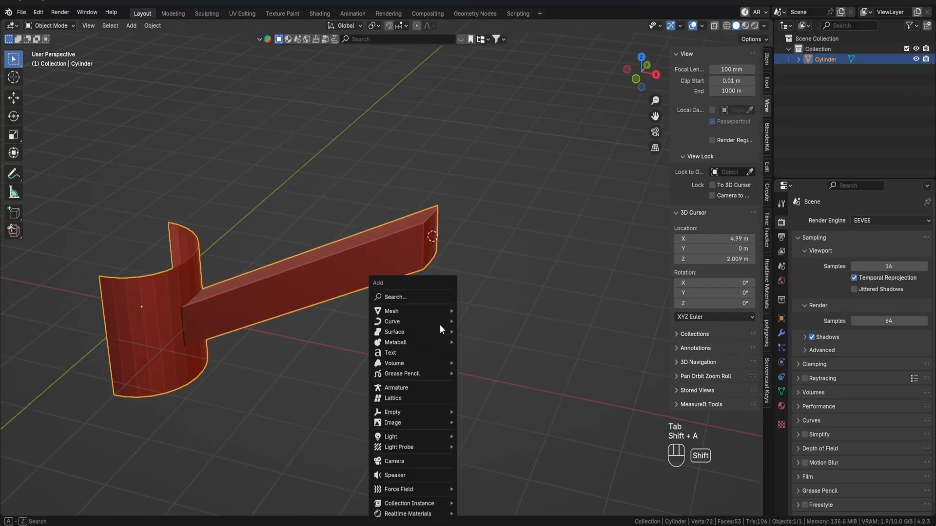
pyautogui.moveTo(408, 309)
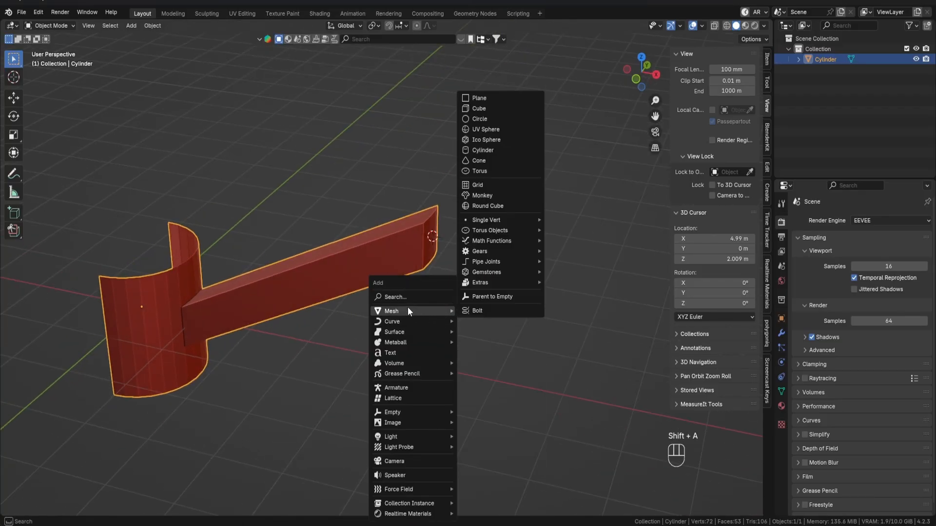
pyautogui.click(491, 120)
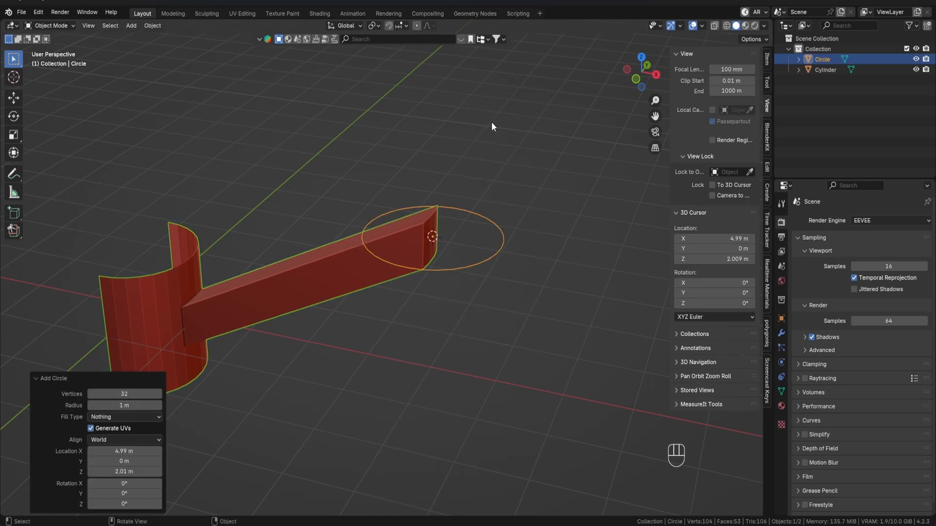
pyautogui.click(132, 395)
pyautogui.write('10')
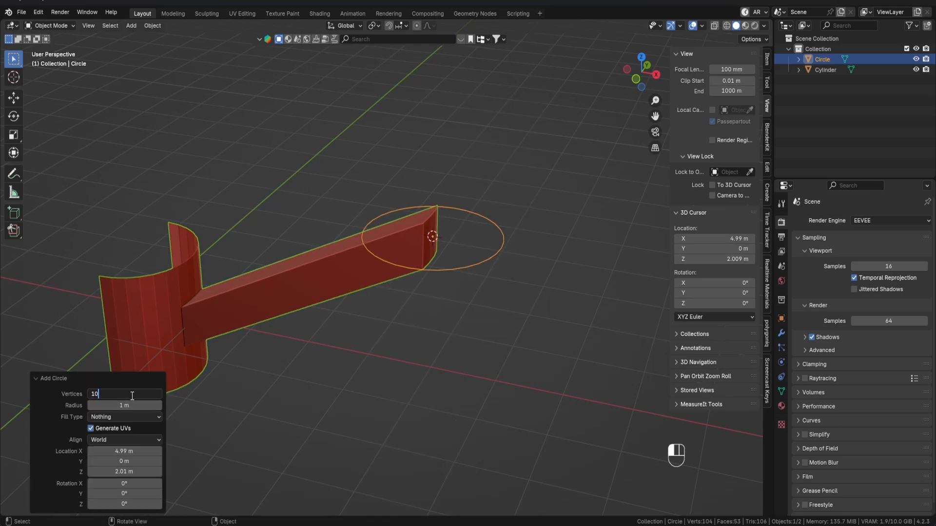
pyautogui.press('Return')
# Step: Rotate the circle 90° about the global X axis so that it stands upright
pyautogui.click(507, 237)
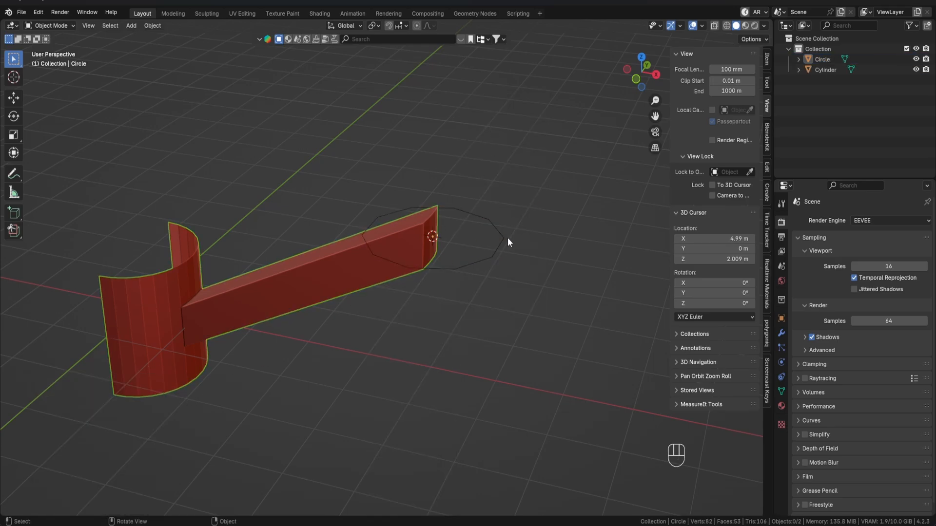
pyautogui.click(498, 240)
pyautogui.press('r')
pyautogui.press('x')
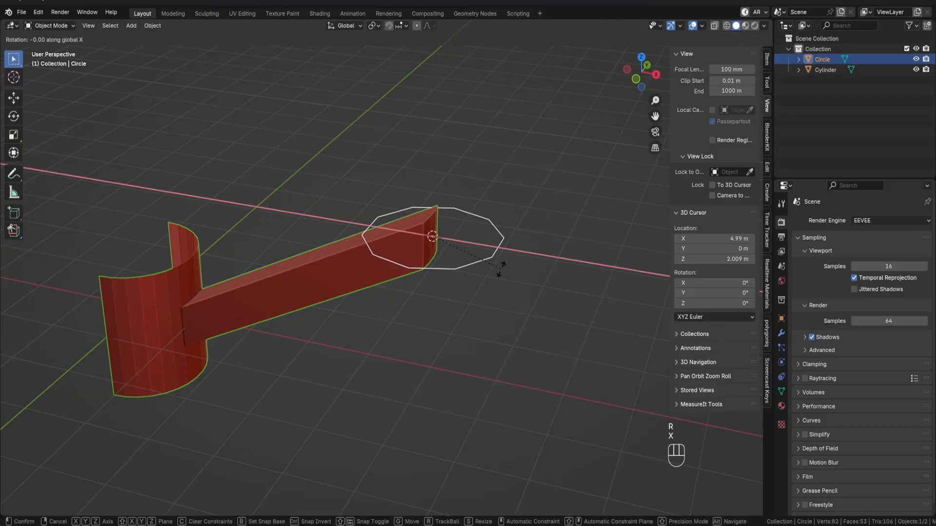
pyautogui.press('KP_9')
pyautogui.press('KP_0')
pyautogui.press('KP_Enter')
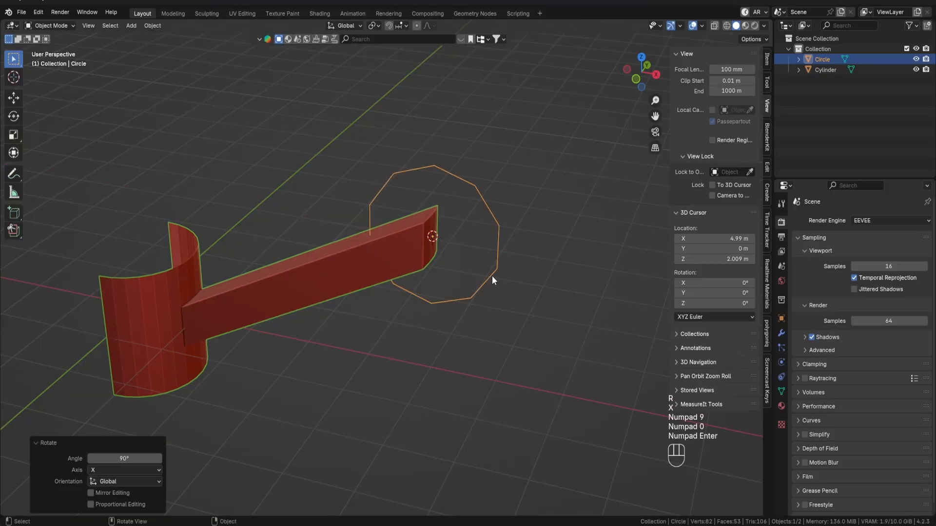
pyautogui.moveTo(493, 277); pyautogui.dragTo(566, 274, button='middle')
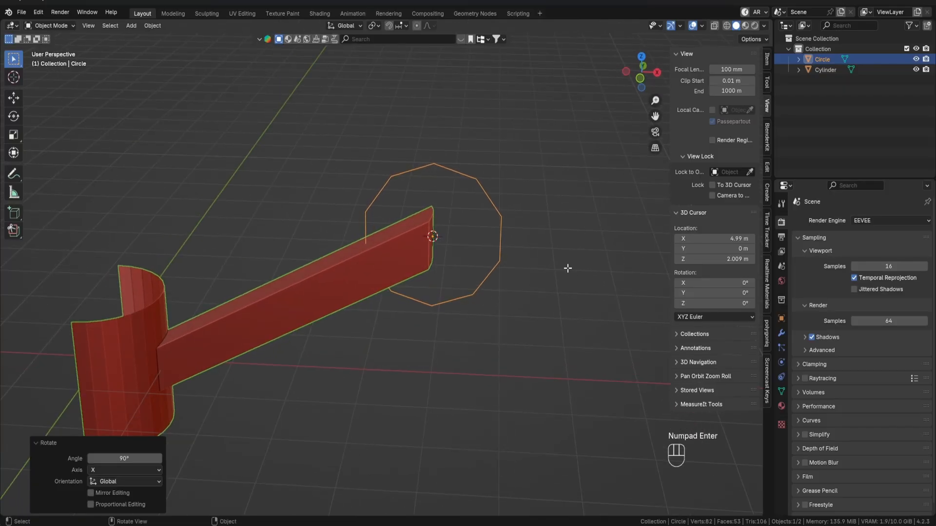
# Step: Set the circle's X, Y and Z scale to 0.7 in its object transform values
pyautogui.press('Tab')
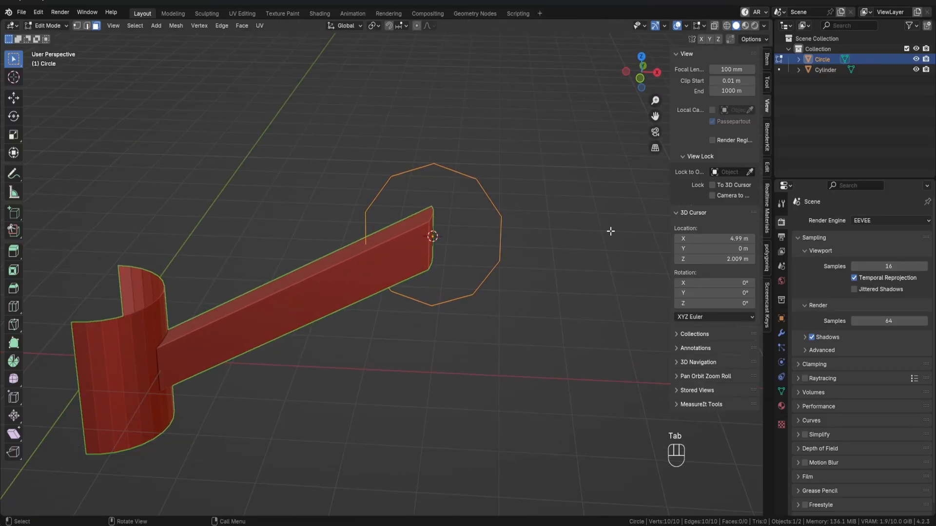
pyautogui.click(765, 59)
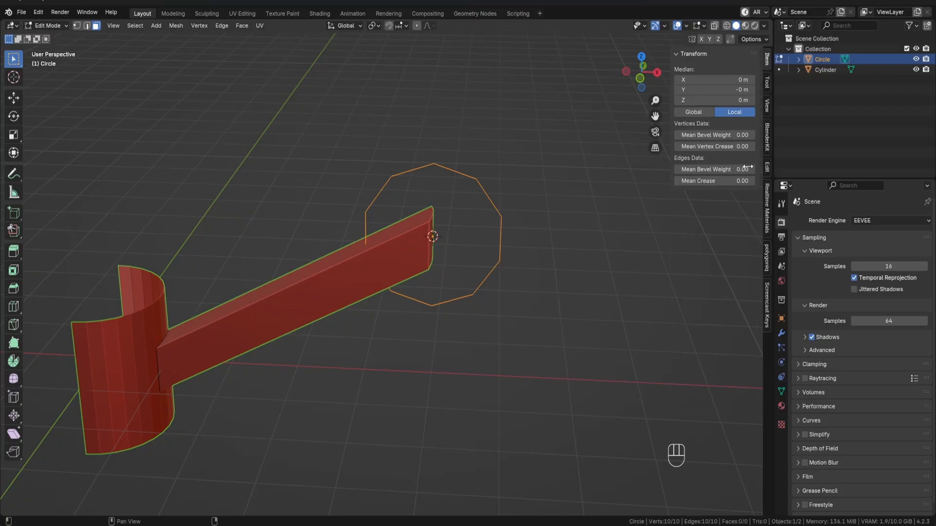
pyautogui.press('Tab')
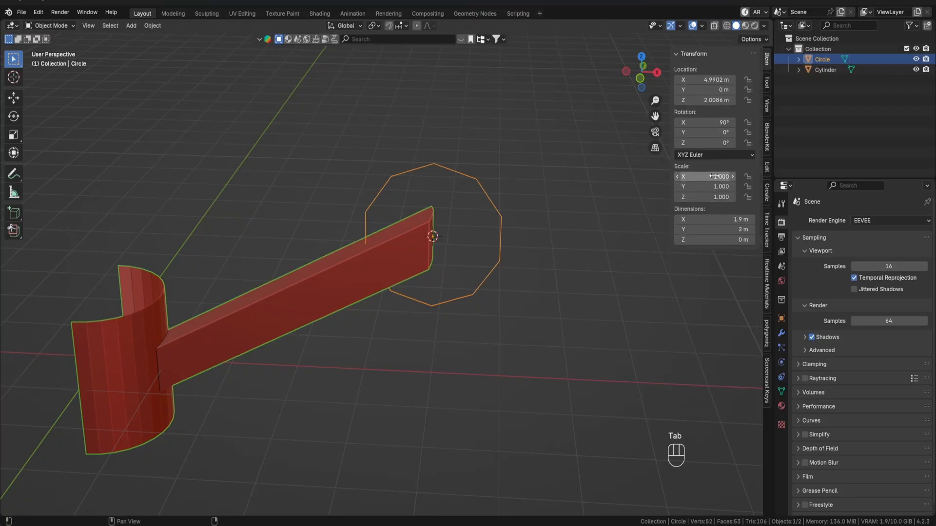
pyautogui.moveTo(715, 176); pyautogui.dragTo(714, 196)
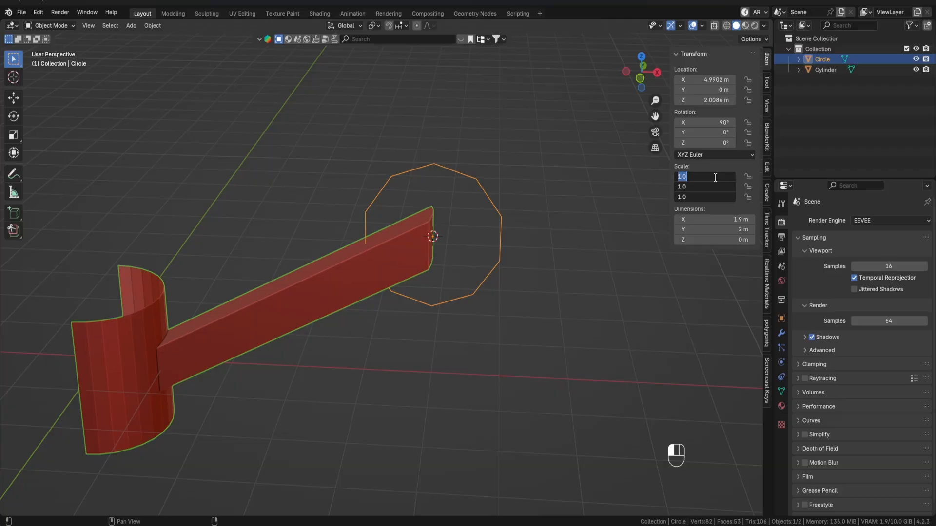
pyautogui.write('.7')
pyautogui.press('Return')
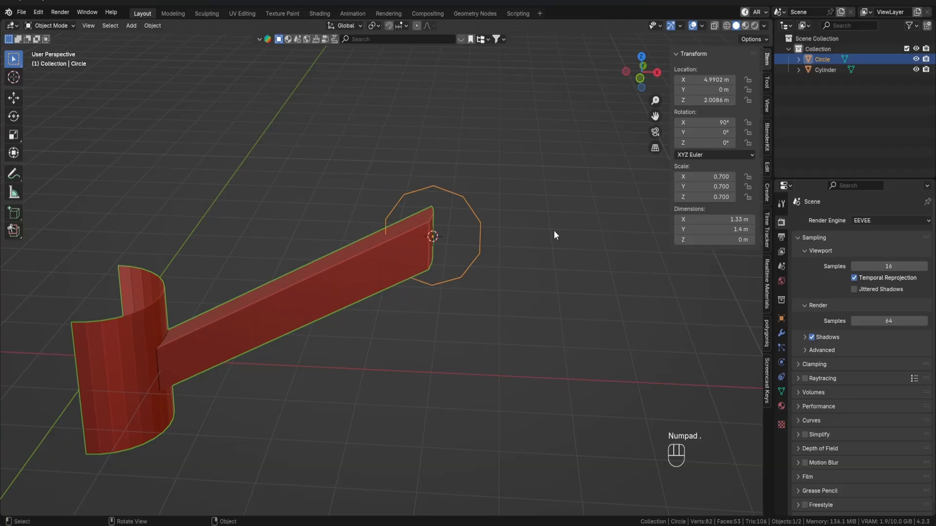
# Step: Move the circle about 1.2 m along the X axis, clear of the arm's outer end
pyautogui.scroll(3, 553, 230)
pyautogui.keyDown('shift'); pyautogui.moveTo(545, 221); pyautogui.dragTo(452, 267, button='middle'); pyautogui.keyUp('shift')
pyautogui.press('g')
pyautogui.press('x')
pyautogui.click(599, 268)
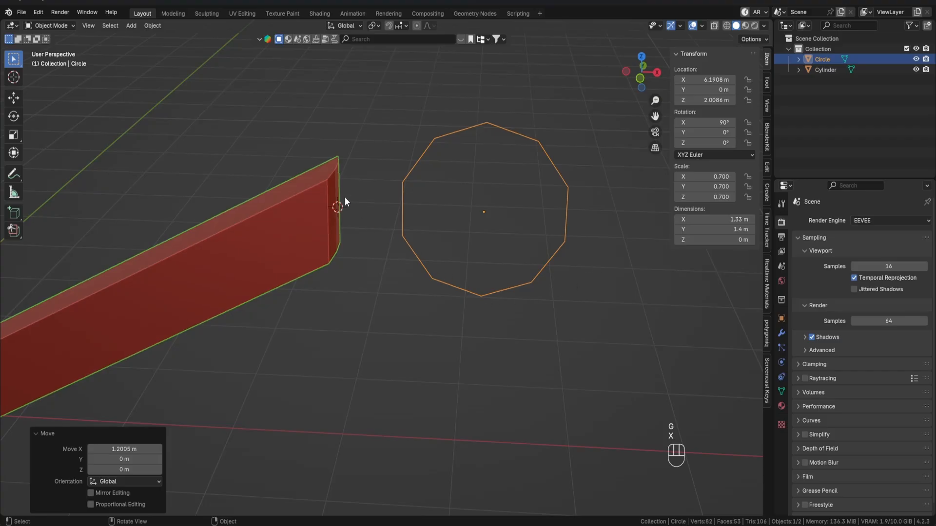
# Step: Set the snap target to Vertex and move the circle back along X, snapping it against the arm's outer end
pyautogui.press('g')
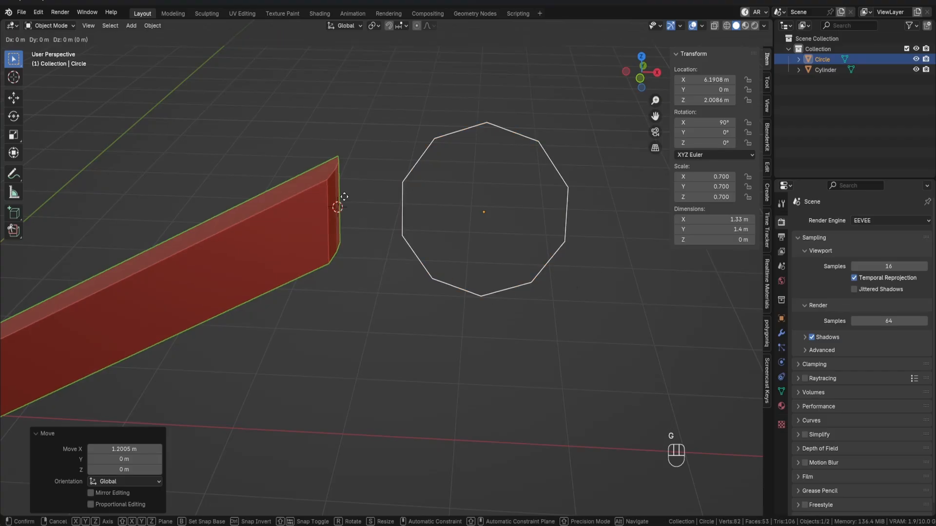
pyautogui.rightClick(344, 196)
pyautogui.click(403, 26)
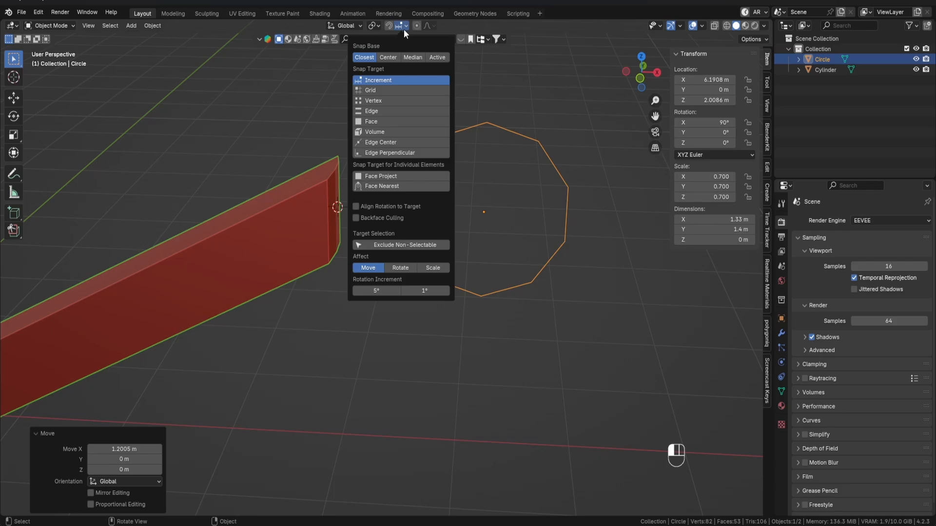
pyautogui.click(418, 100)
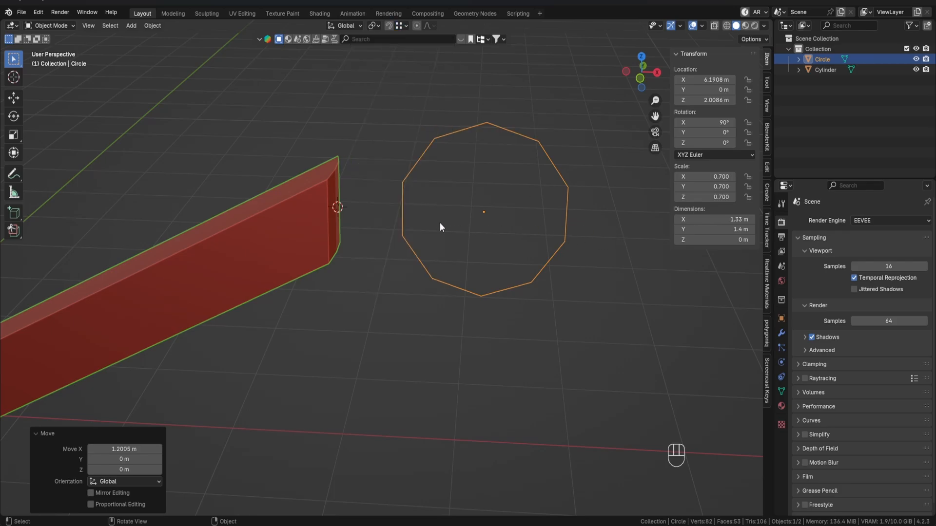
pyautogui.press('g')
pyautogui.press('x')
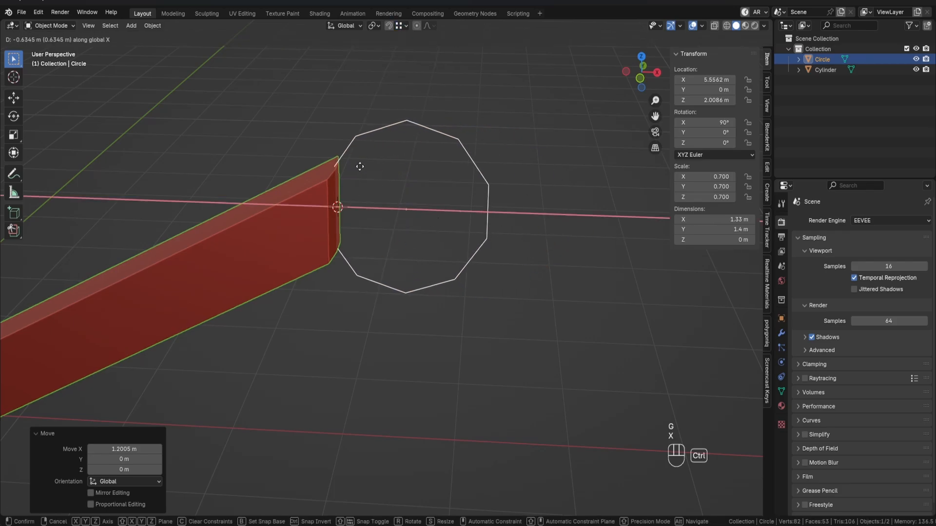
pyautogui.keyDown('ctrl'); pyautogui.click(339, 169); pyautogui.keyUp('ctrl')
pyautogui.moveTo(382, 195); pyautogui.dragTo(412, 191, button='middle')
pyautogui.scroll(-3, 413, 195)
pyautogui.keyDown('shift'); pyautogui.moveTo(387, 240); pyautogui.dragTo(521, 214, button='middle'); pyautogui.keyUp('shift')
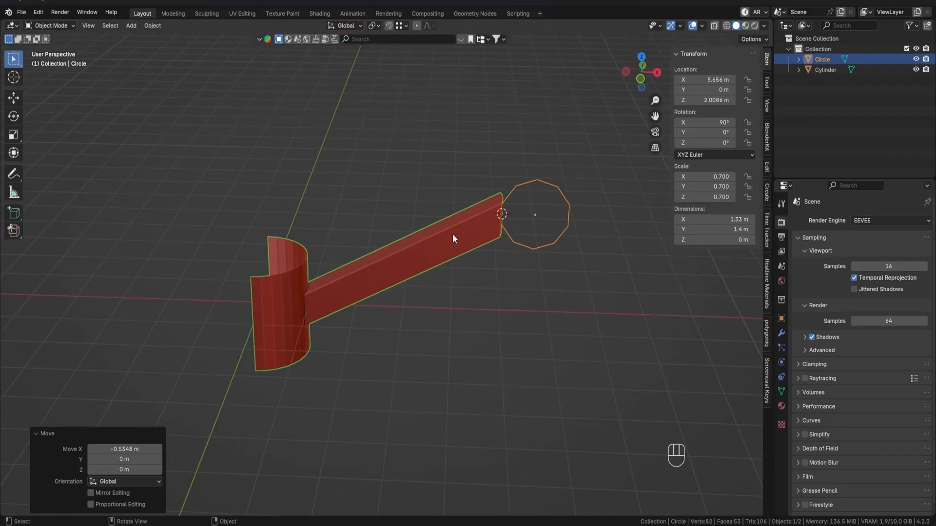
# Step: Deselect everything and snap the 3D cursor to the world origin
pyautogui.scroll(2, 536, 306)
pyautogui.click(520, 300)
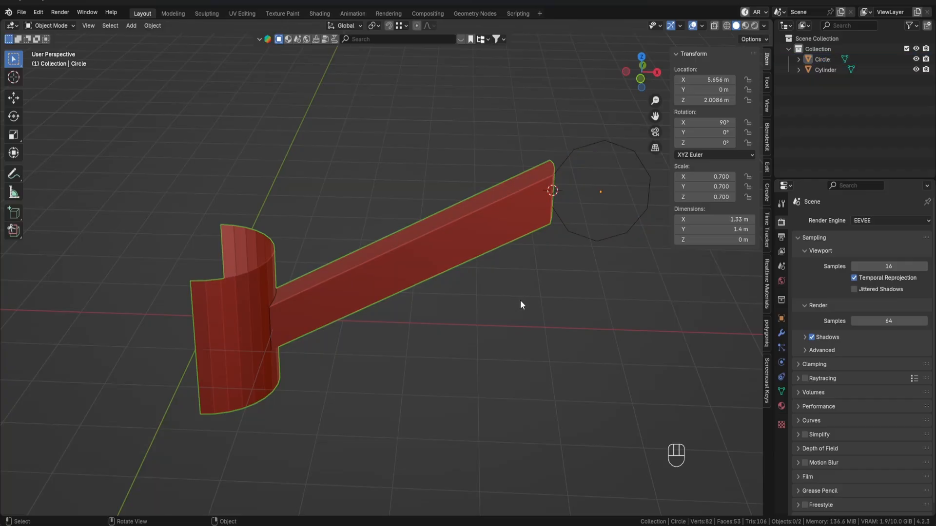
pyautogui.keyDown('shift'); pyautogui.moveTo(534, 292); pyautogui.dragTo(472, 294, button='middle'); pyautogui.keyUp('shift')
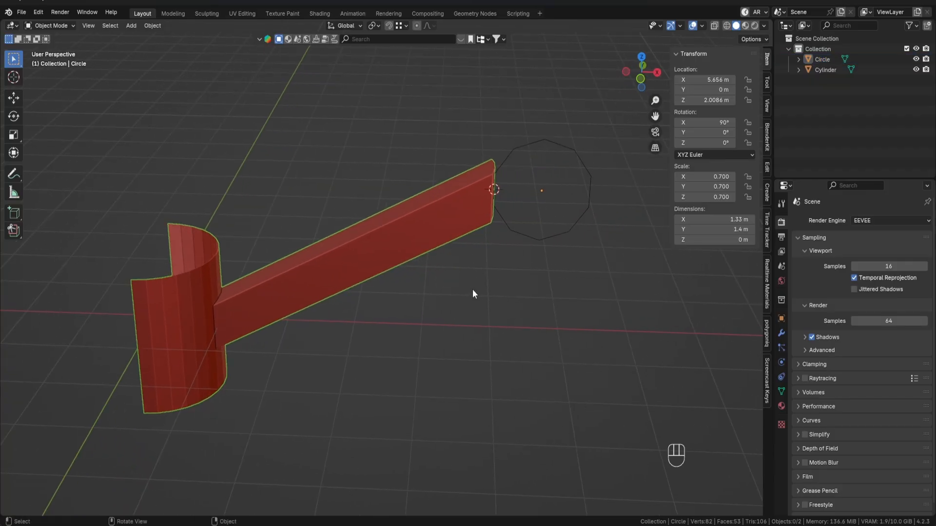
pyautogui.hotkey('shift', 's')
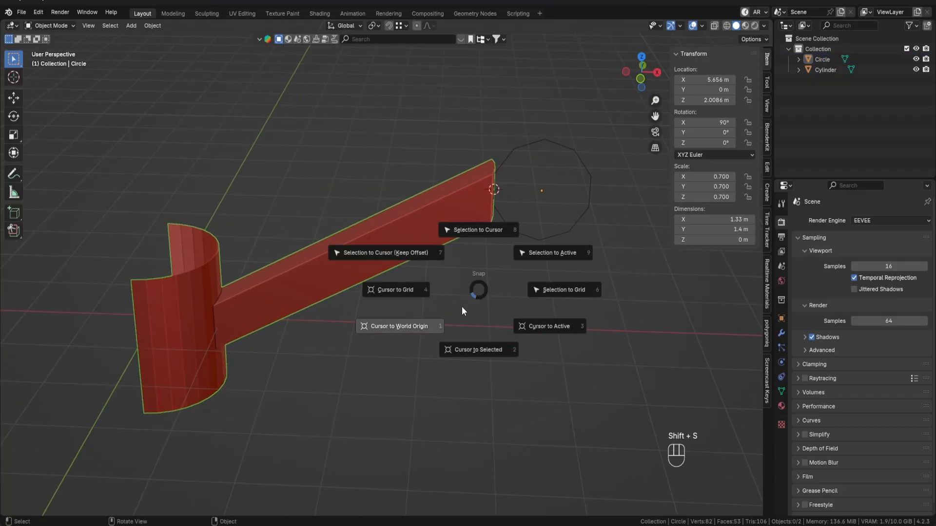
pyautogui.click(433, 326)
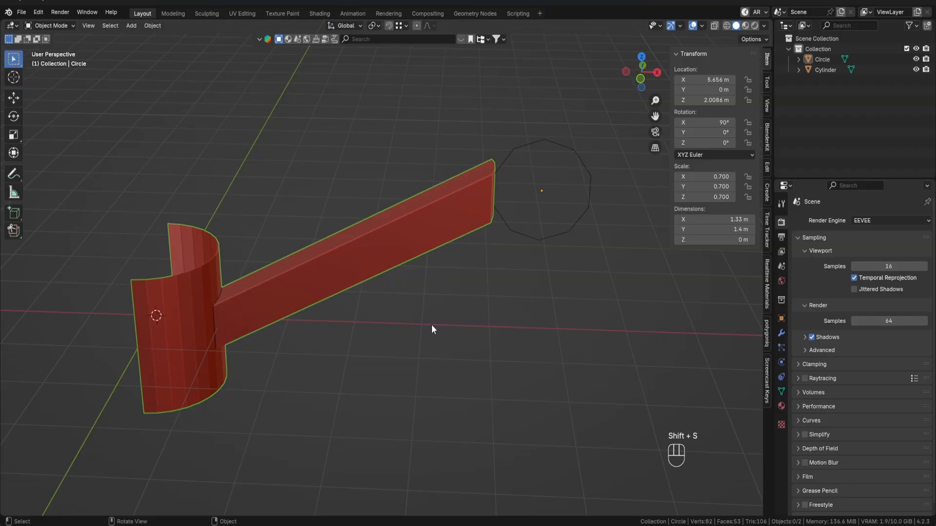
# Step: Add a Plain Axes empty at the world origin and set its Z rotation to 120°
pyautogui.hotkey('shift', 'a')
pyautogui.moveTo(449, 325)
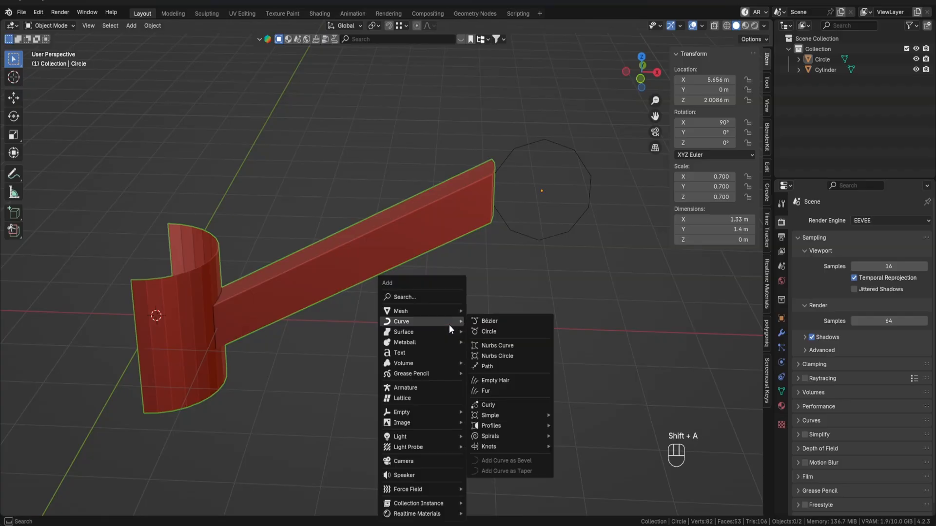
pyautogui.moveTo(427, 414)
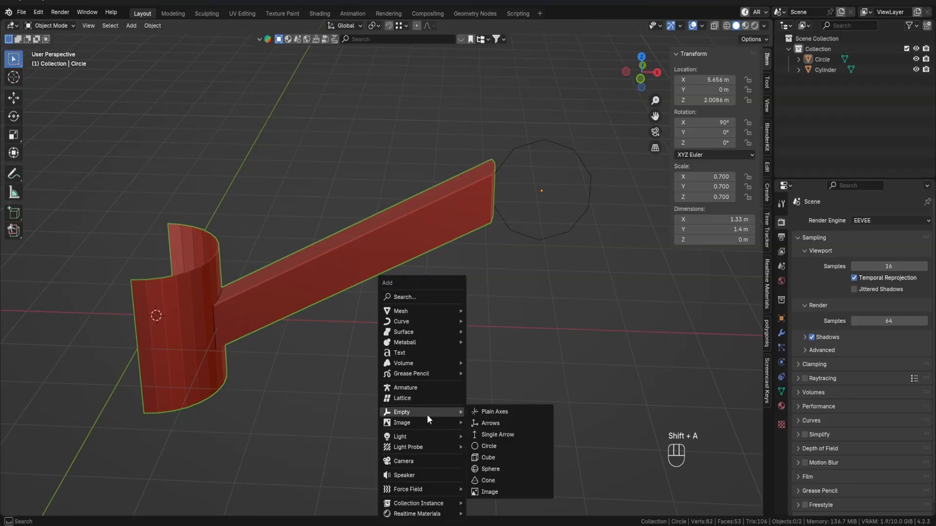
pyautogui.click(481, 413)
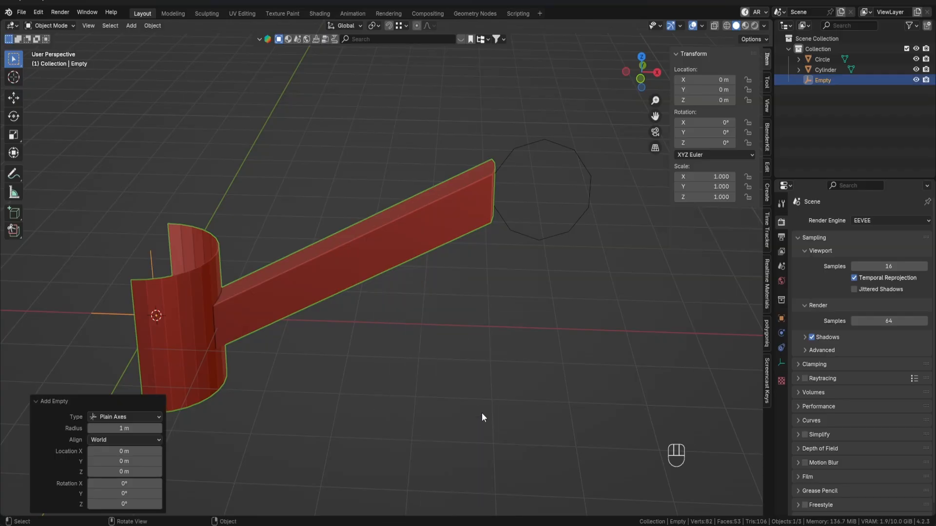
pyautogui.click(717, 144)
pyautogui.write('120')
pyautogui.press('Return')
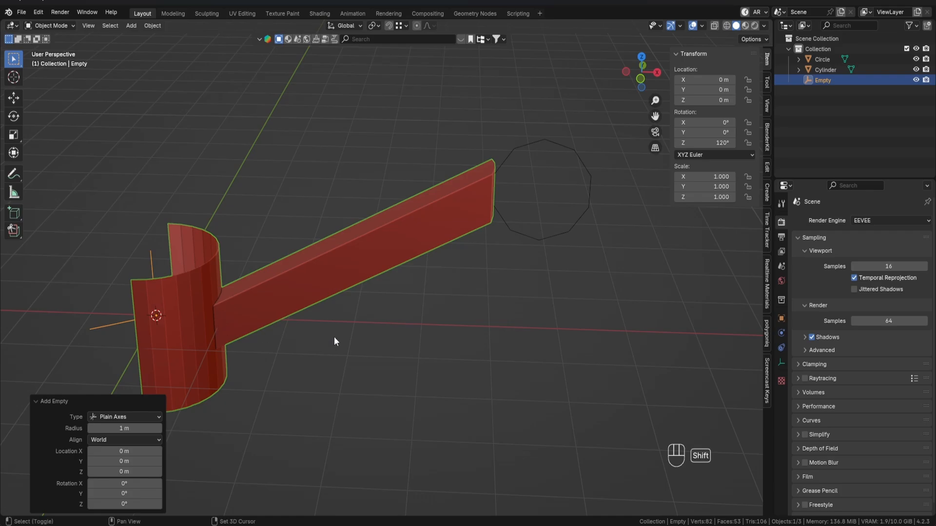
# Step: Add an Array modifier to the half-cylinder object with the arm
pyautogui.keyDown('shift'); pyautogui.moveTo(334, 338); pyautogui.dragTo(522, 313, button='middle'); pyautogui.keyUp('shift')
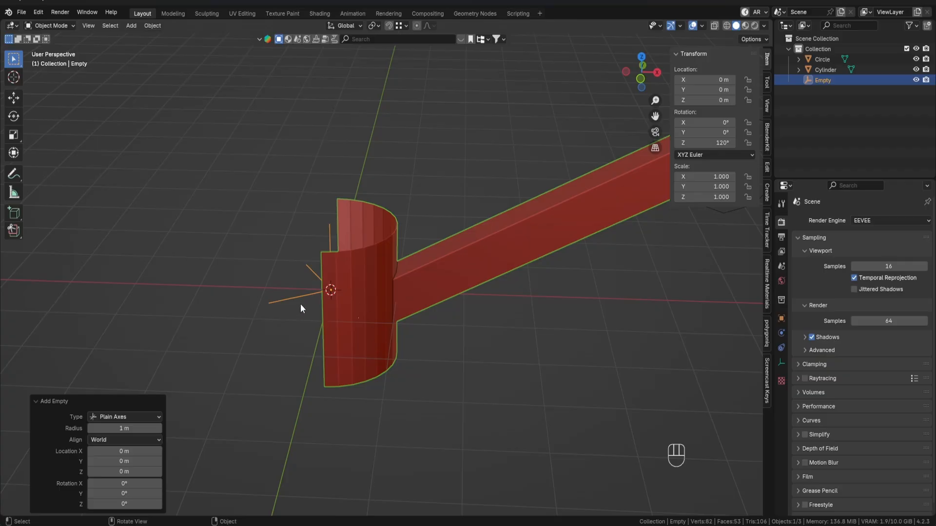
pyautogui.click(464, 253)
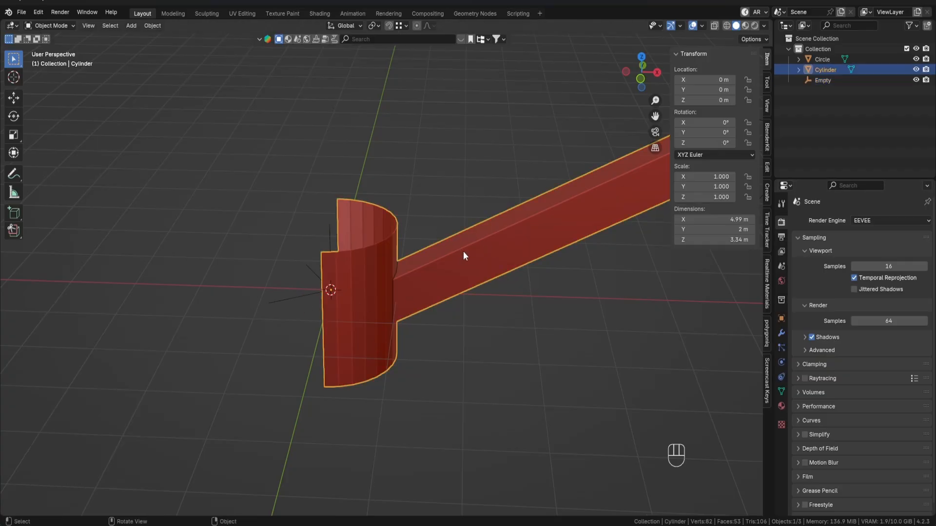
pyautogui.click(782, 333)
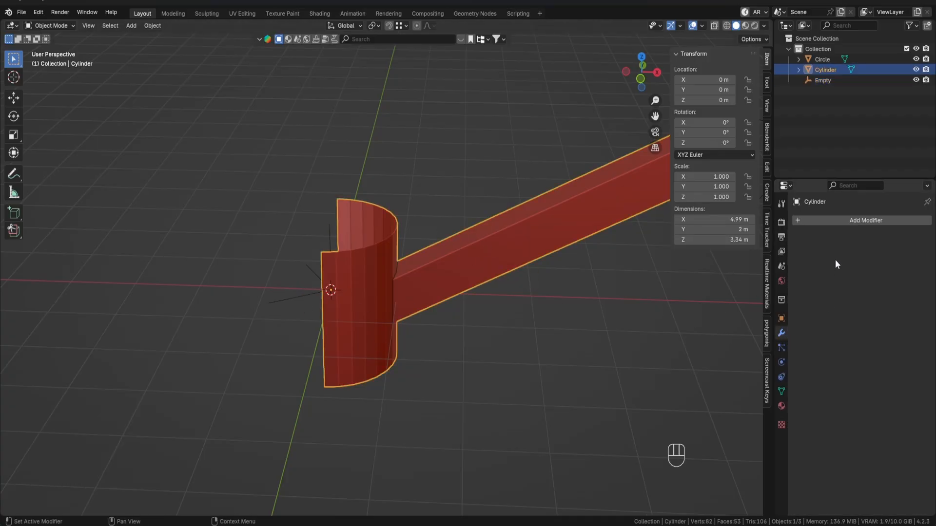
pyautogui.click(841, 219)
pyautogui.moveTo(840, 218)
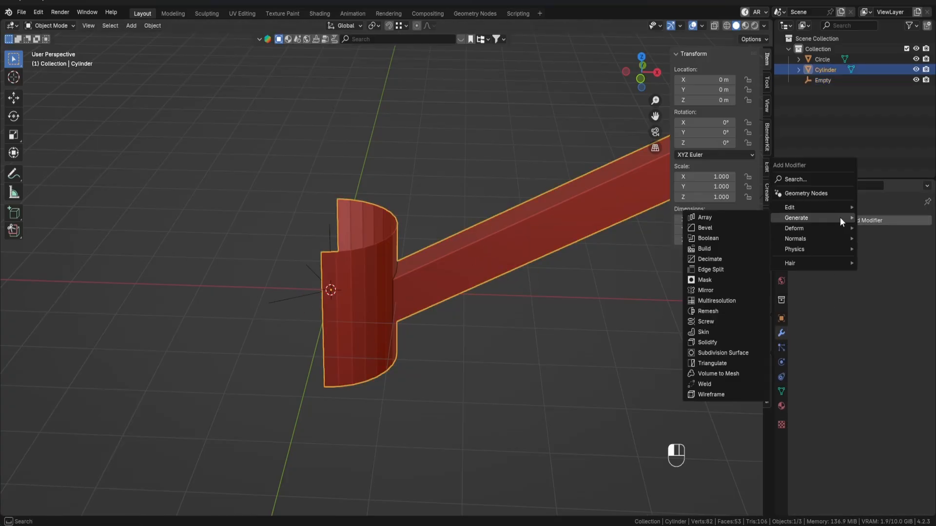
pyautogui.click(742, 216)
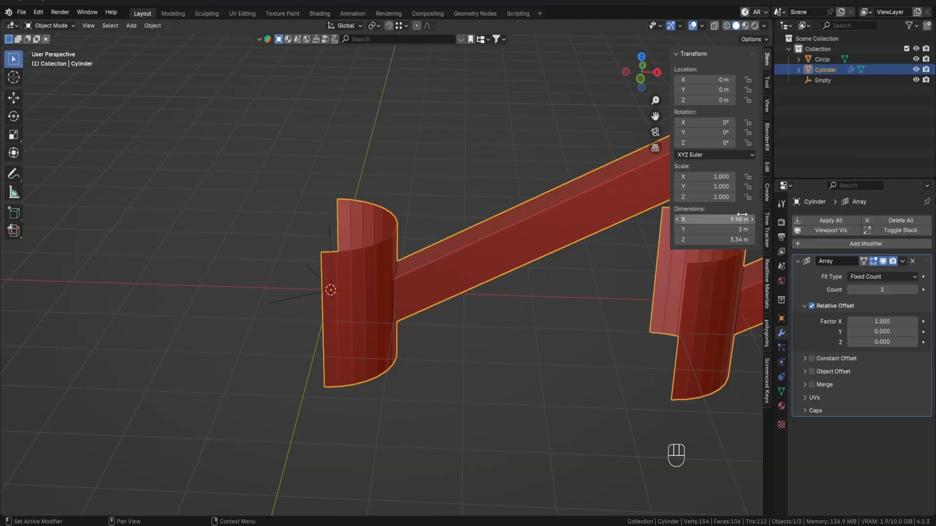
# Step: Set the array's count to 3 and its relative offset factor X to 0
pyautogui.click(915, 290)
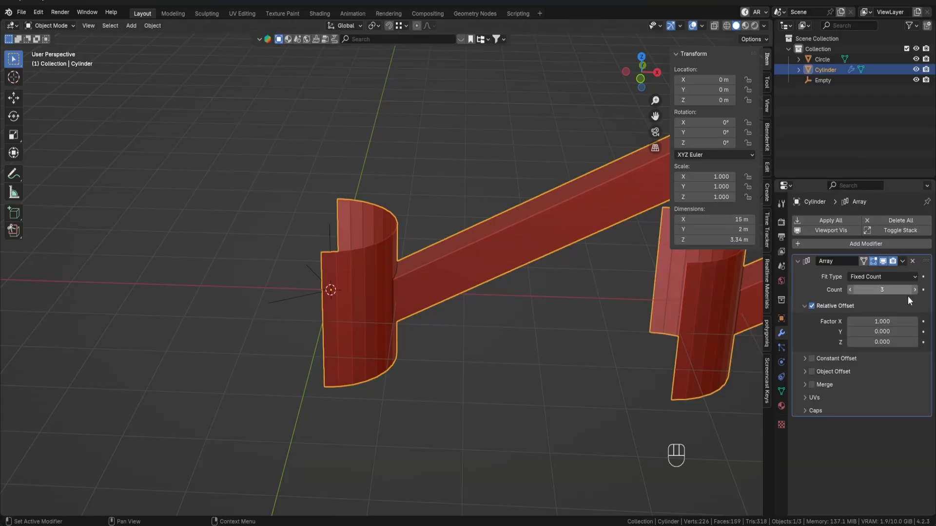
pyautogui.click(873, 321)
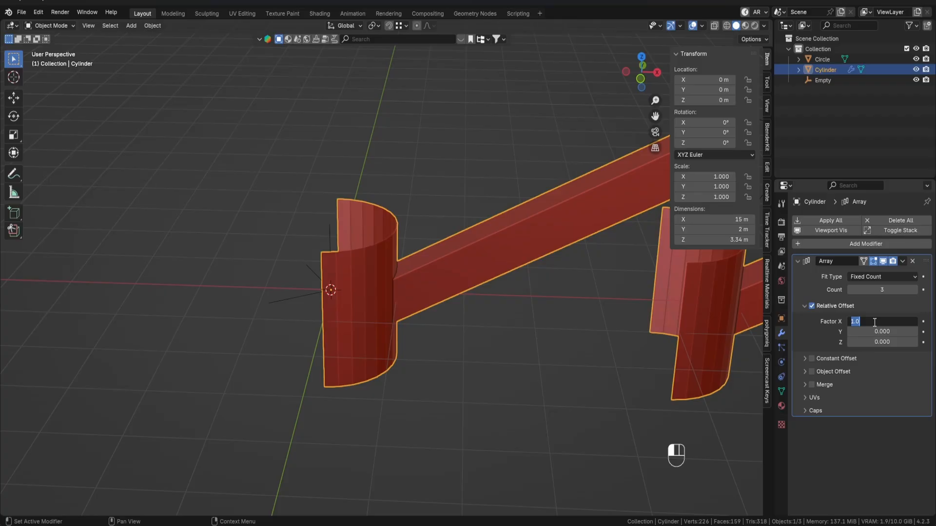
pyautogui.write('0')
pyautogui.press('Return')
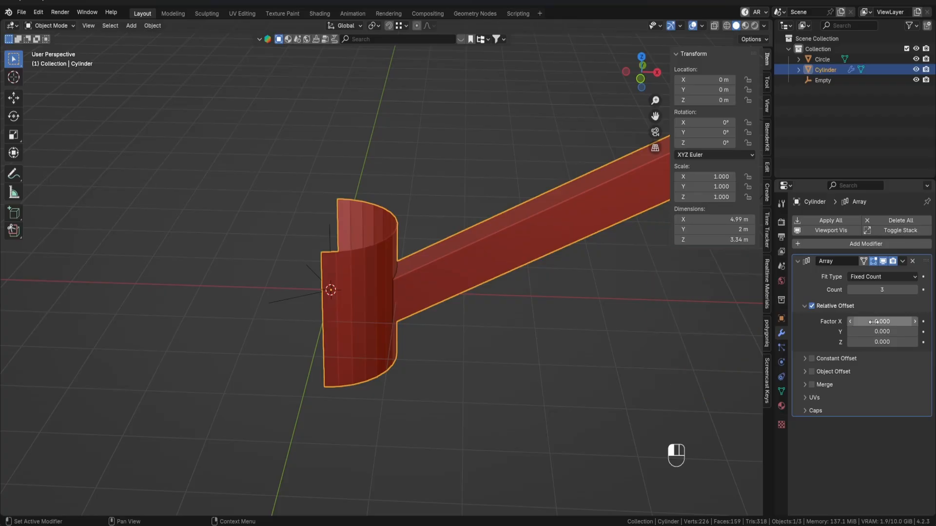
# Step: Enable Object Offset on the half-cylinder's array and use the Empty as the offset object
pyautogui.click(804, 371)
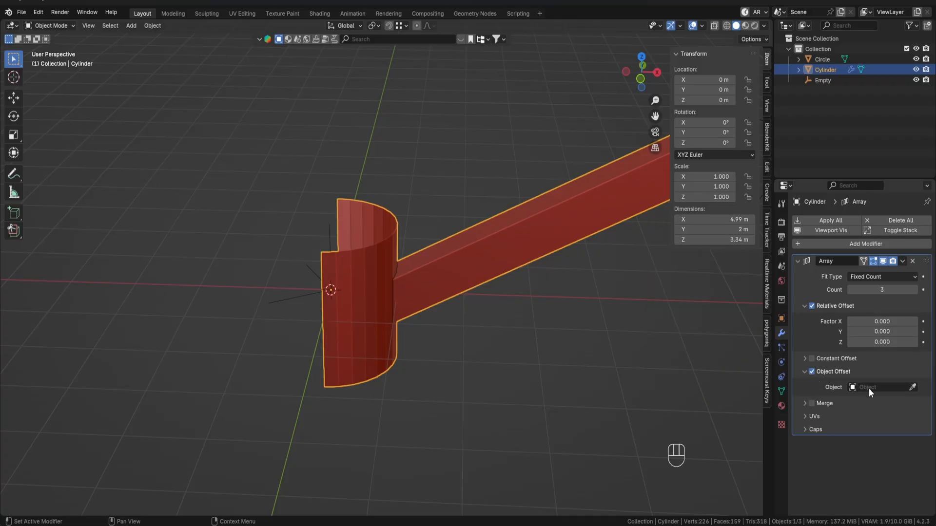
pyautogui.click(861, 387)
pyautogui.click(846, 410)
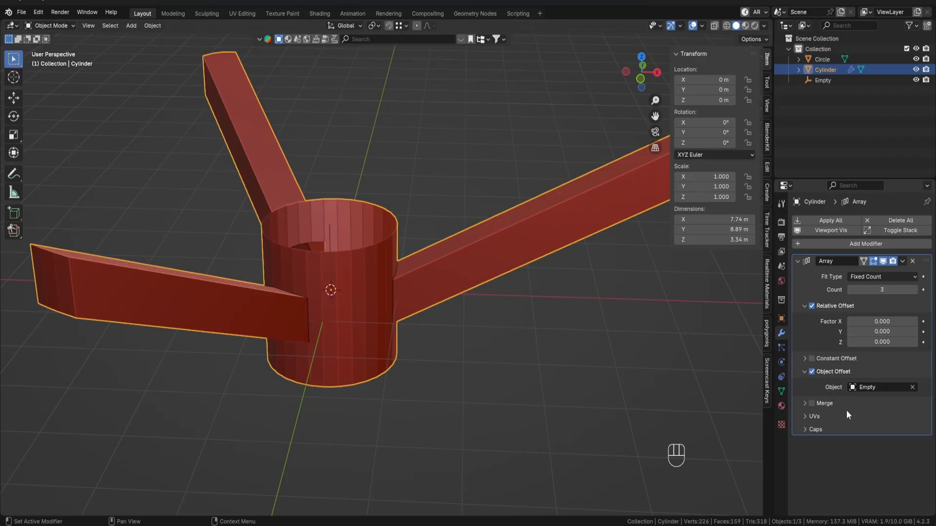
pyautogui.moveTo(513, 317); pyautogui.dragTo(492, 323, button='middle')
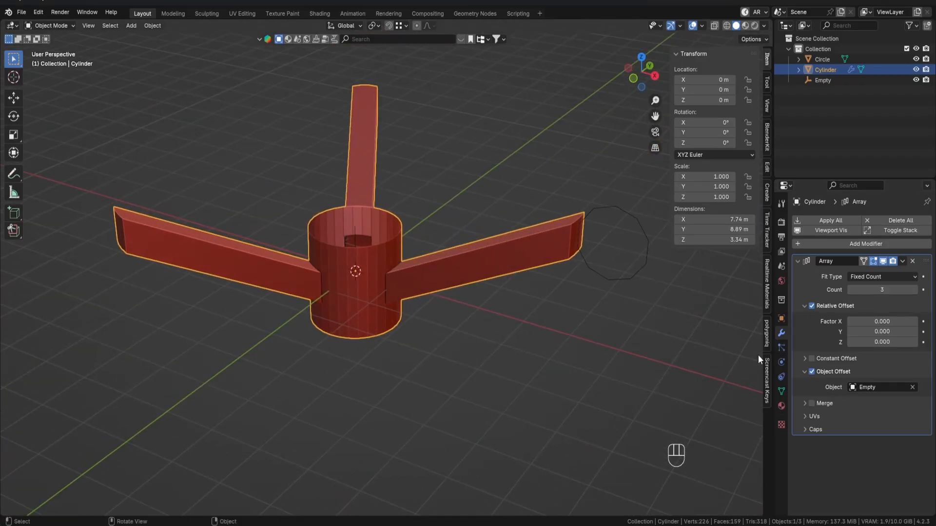
# Step: Turn on the array's Merge option and shade the hub with its three arms smooth
pyautogui.click(811, 403)
pyautogui.scroll(3, 433, 295)
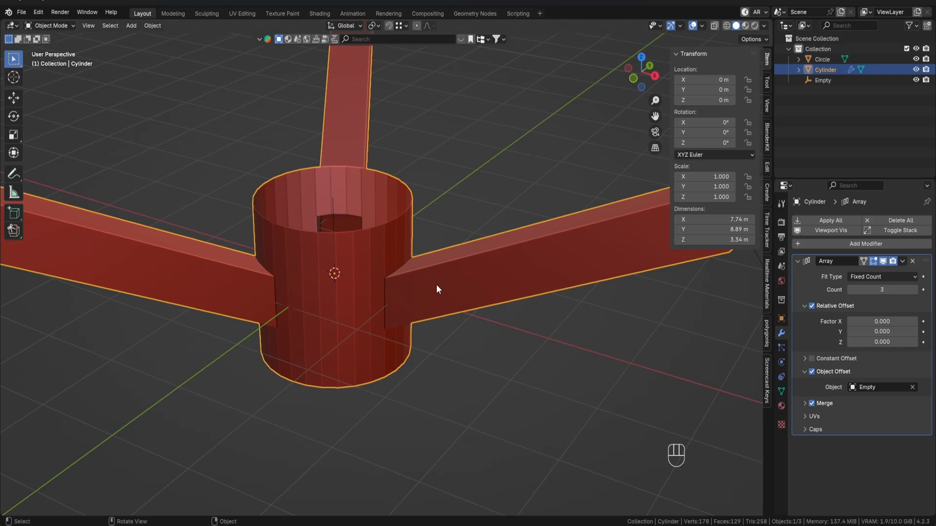
pyautogui.moveTo(379, 296); pyautogui.dragTo(390, 289, button='middle')
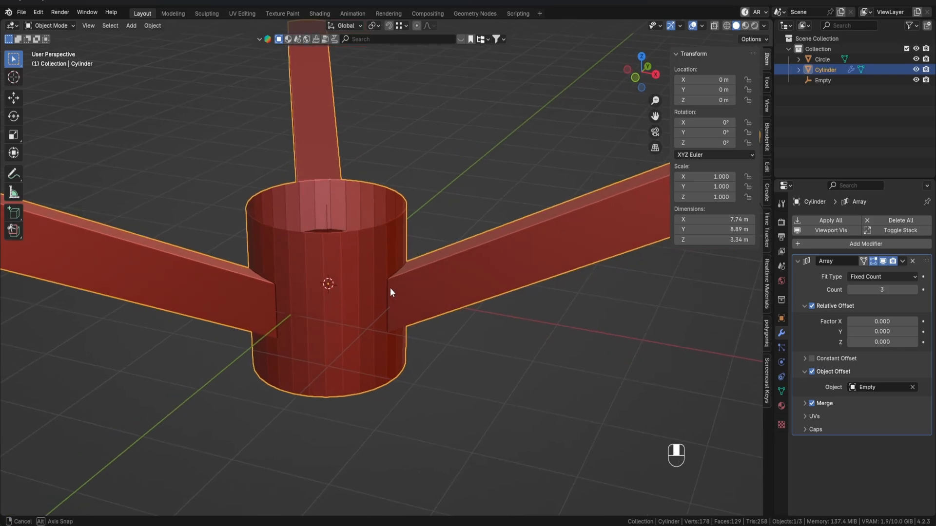
pyautogui.rightClick(314, 229)
pyautogui.click(312, 227)
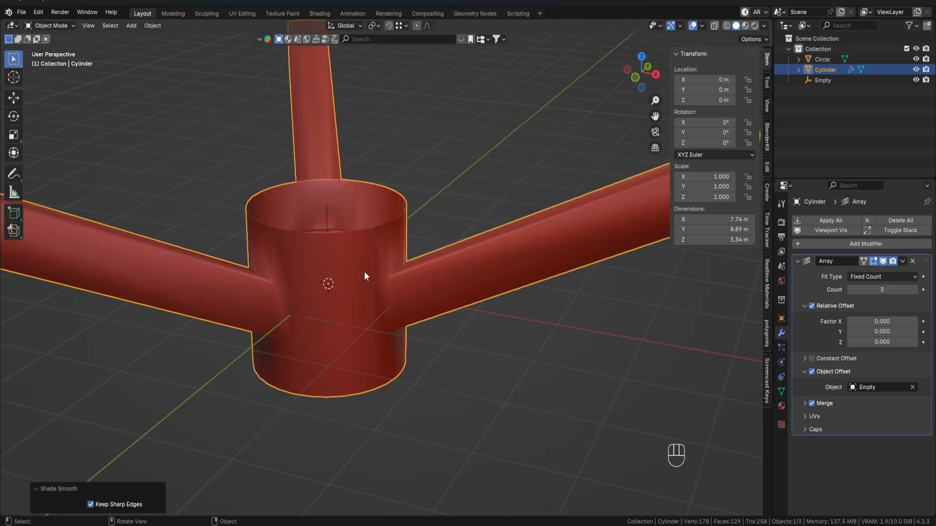
# Step: In Edit Mode from the top view, spin the end circle around the world origin by about 73° with the Spin tool
pyautogui.scroll(-5, 364, 271)
pyautogui.moveTo(395, 275); pyautogui.dragTo(460, 286, button='middle')
pyautogui.scroll(5, 347, 289)
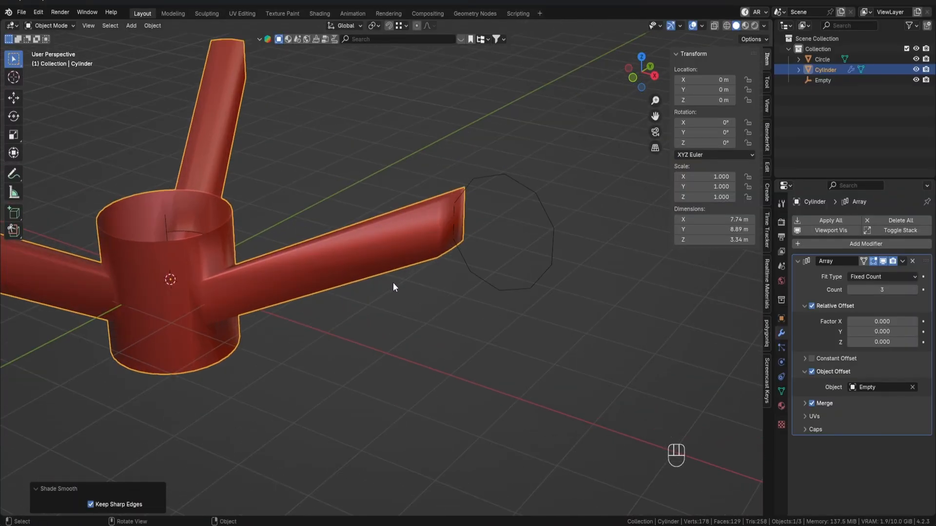
pyautogui.moveTo(393, 282); pyautogui.dragTo(425, 291, button='middle')
pyautogui.click(538, 259)
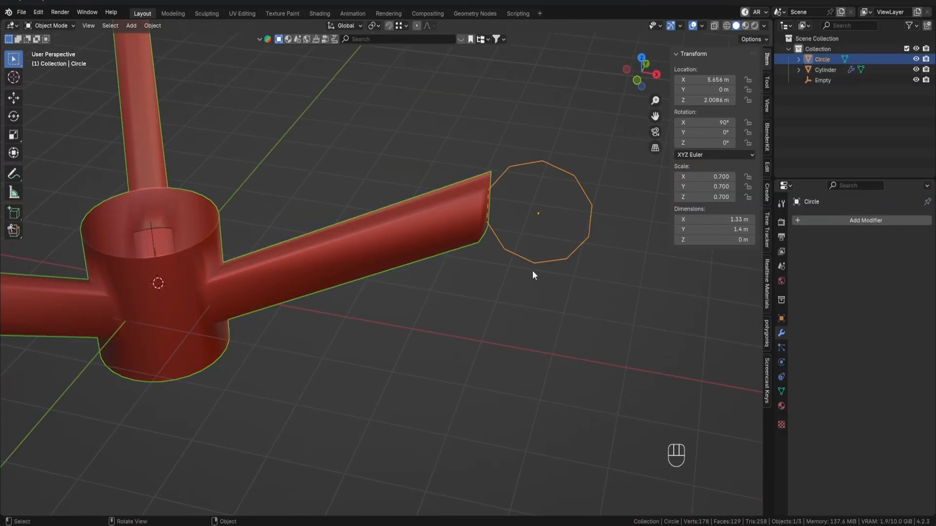
pyautogui.scroll(-4, 532, 270)
pyautogui.scroll(2, 431, 268)
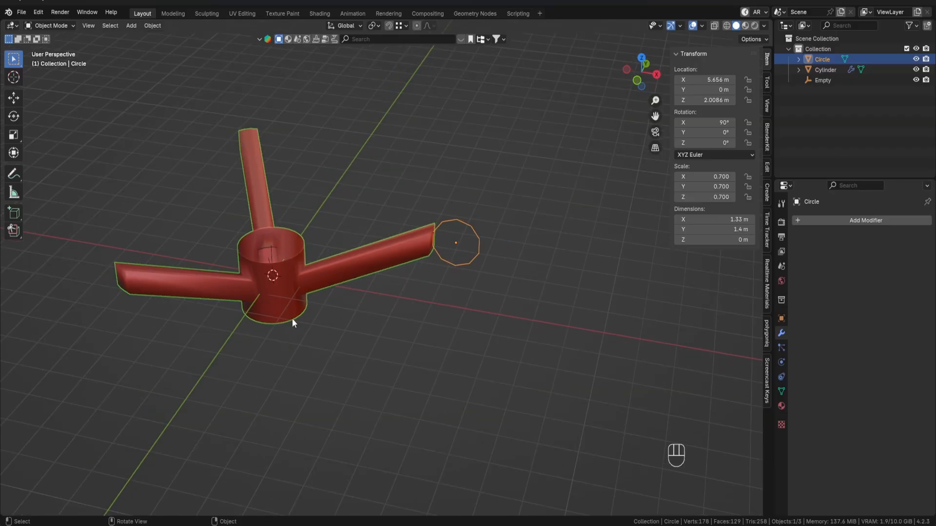
pyautogui.moveTo(292, 317); pyautogui.dragTo(380, 317, button='middle')
pyautogui.press('KP_7')
pyautogui.press('Tab')
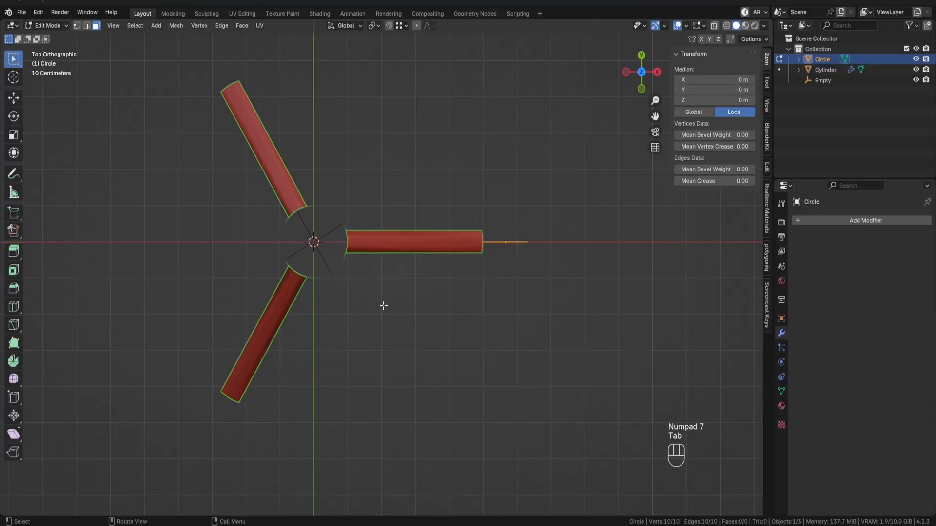
pyautogui.click(13, 361)
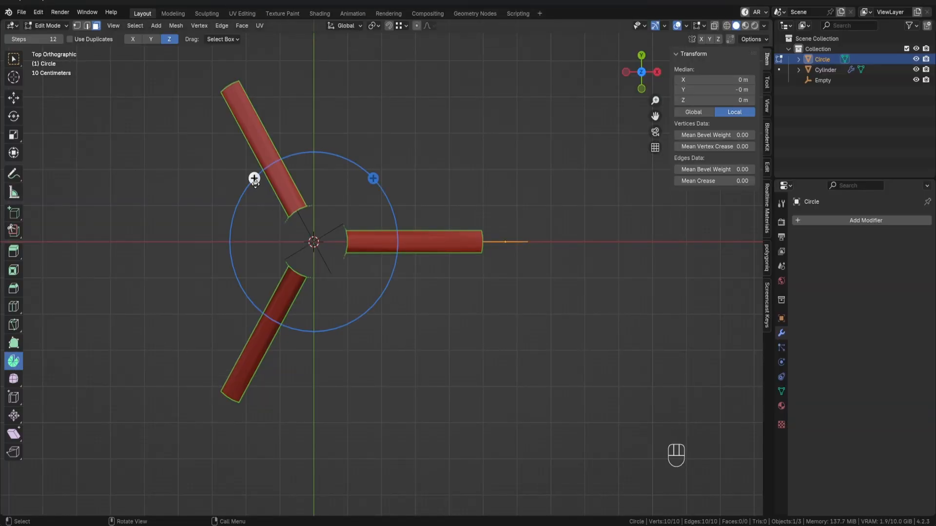
pyautogui.moveTo(254, 178); pyautogui.dragTo(210, 342)
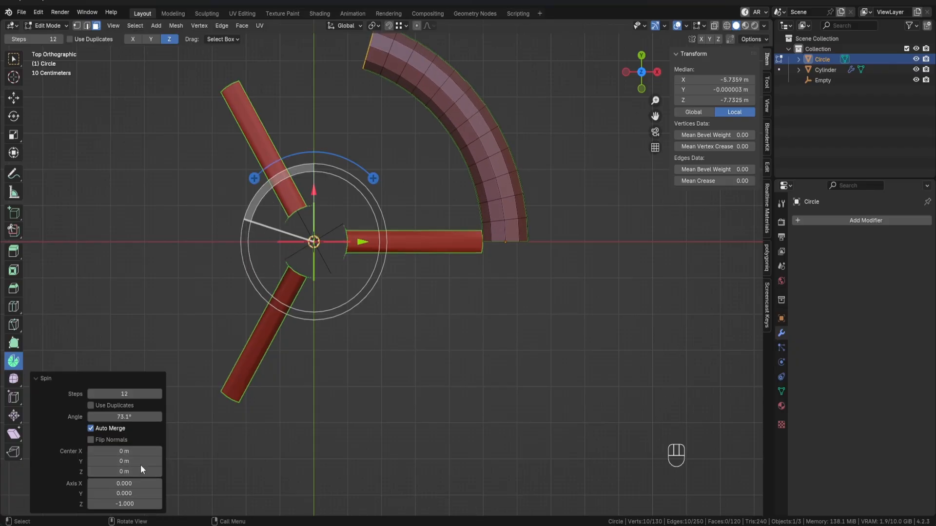
# Step: Set the spin's angle to 360° and its steps to 120 to form a closed ring
pyautogui.click(128, 417)
pyautogui.write('360')
pyautogui.press('Return')
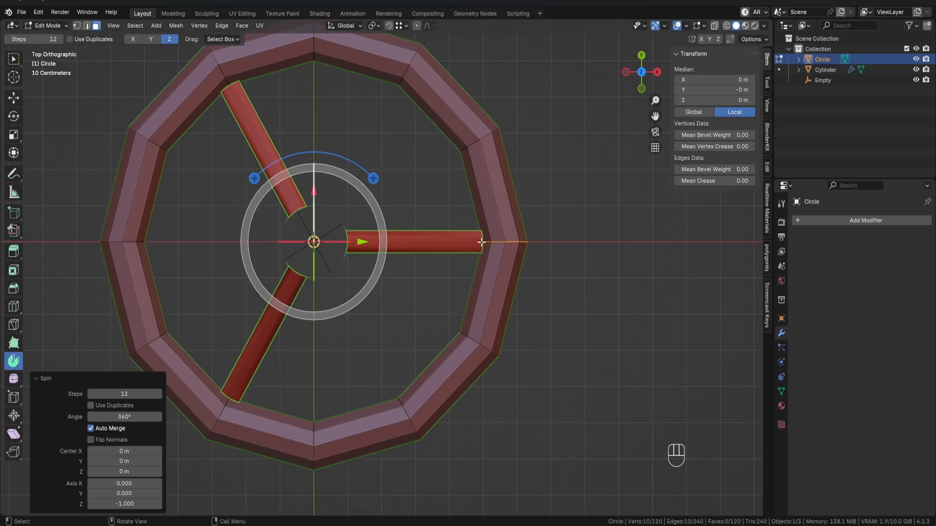
pyautogui.click(131, 395)
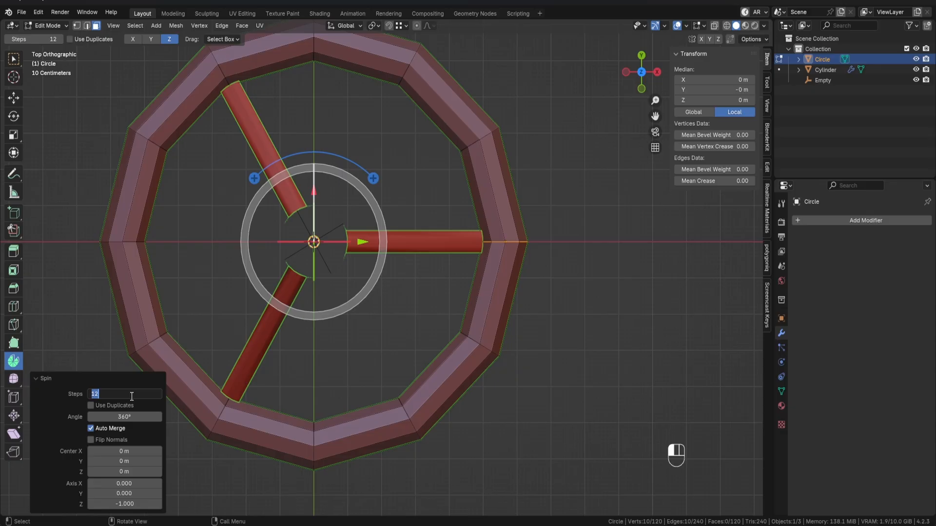
pyautogui.write('120')
pyautogui.press('Return')
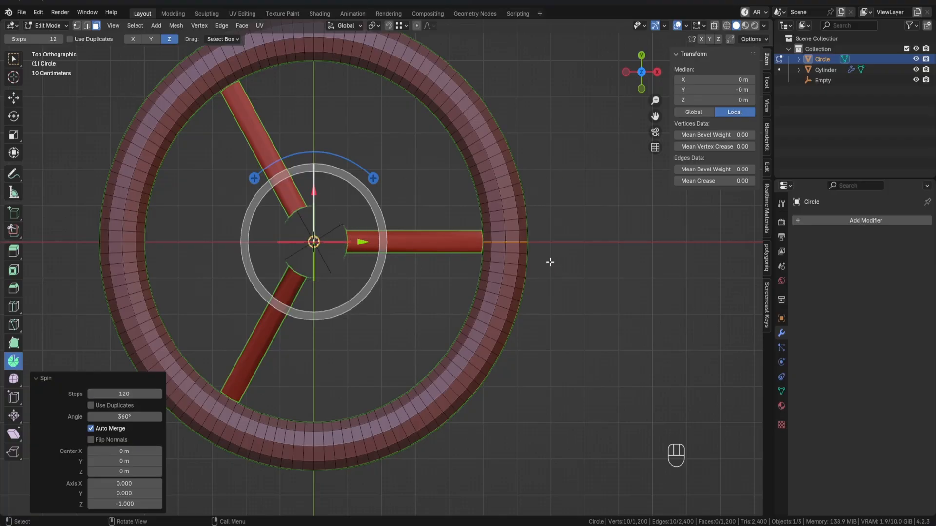
# Step: Examine how the ring's segments line up with the end of the arm
pyautogui.scroll(12, 550, 262)
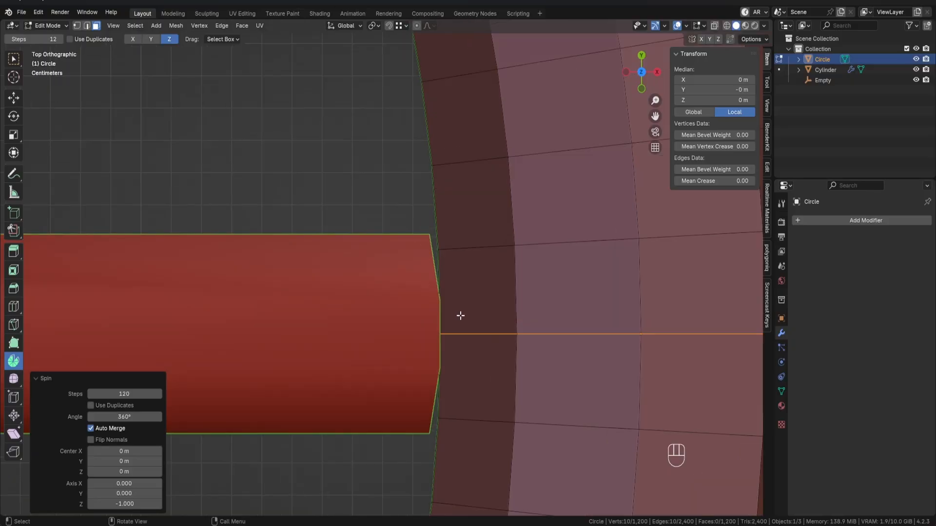
pyautogui.scroll(-3, 461, 316)
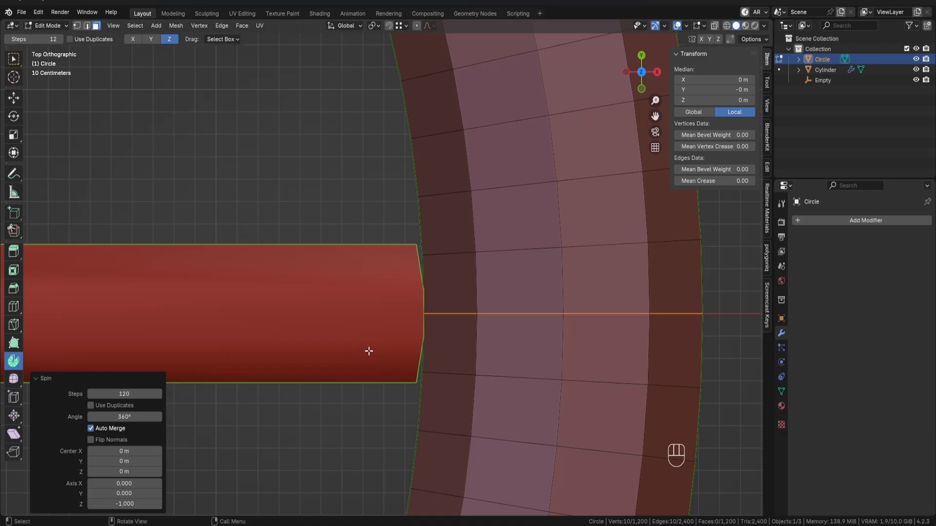
pyautogui.scroll(-3, 393, 335)
pyautogui.press('Tab')
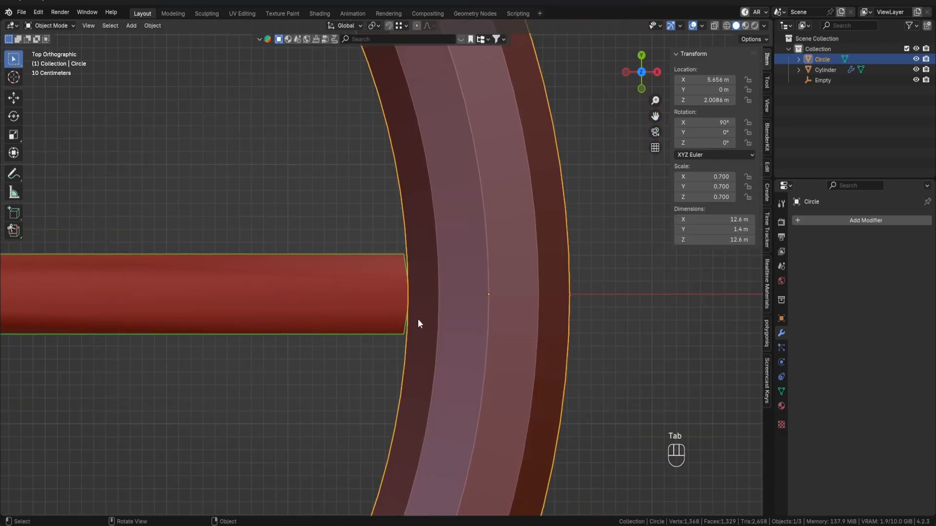
pyautogui.scroll(-2, 418, 324)
pyautogui.scroll(-2, 477, 310)
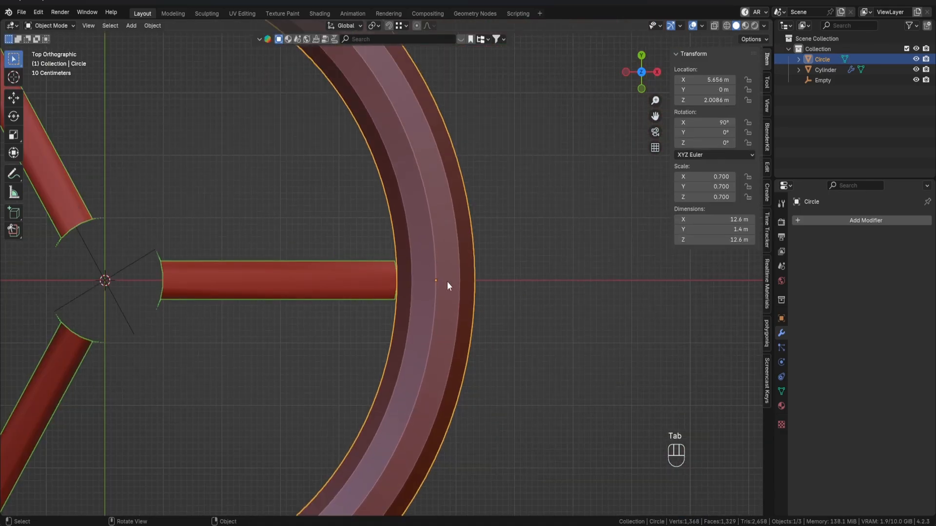
pyautogui.scroll(2, 448, 285)
# Step: Select the whole ring mesh and rotate it around the Z axis by about -1.65°
pyautogui.press('Tab')
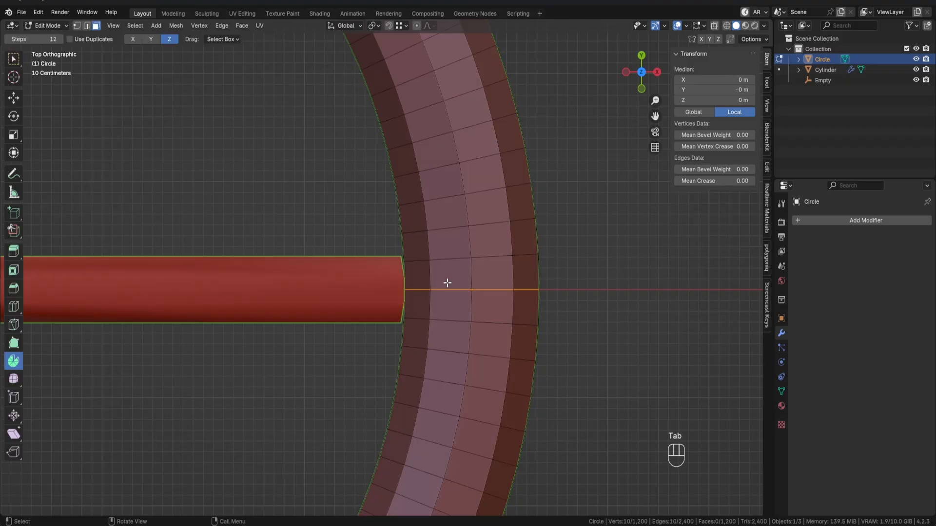
pyautogui.press('a')
pyautogui.scroll(1, 495, 313)
pyautogui.scroll(1, 495, 313)
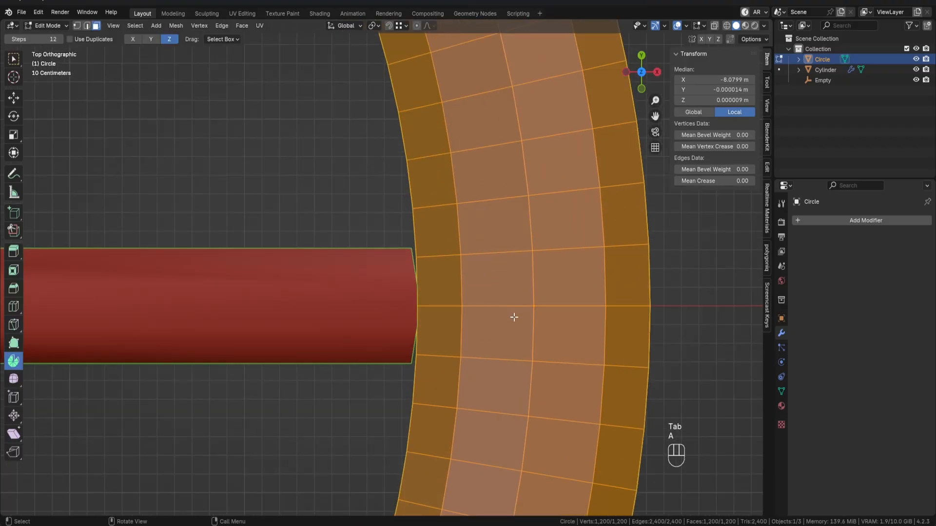
pyautogui.scroll(1, 498, 317)
pyautogui.press('r')
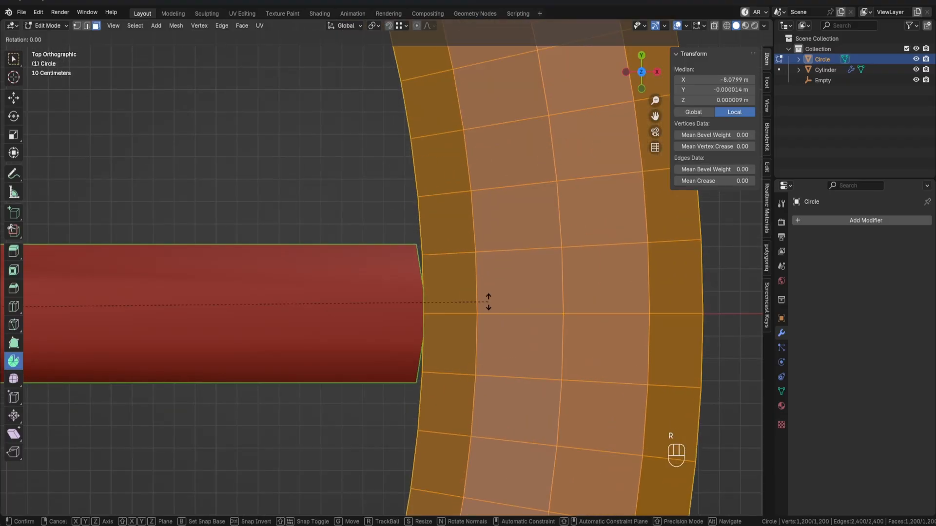
pyautogui.press('z')
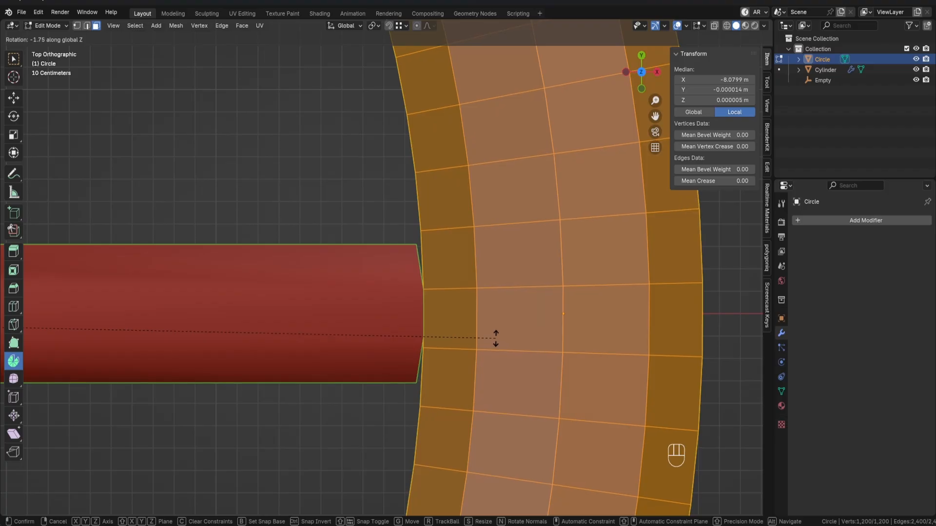
pyautogui.click(496, 336)
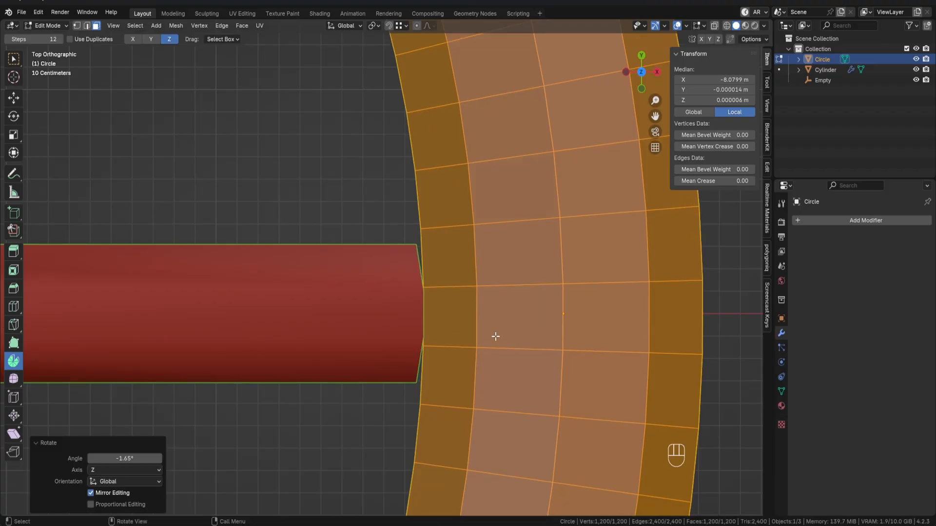
# Step: Try a ring rotation angle of 2° and raise it to 2.2°
pyautogui.click(136, 458)
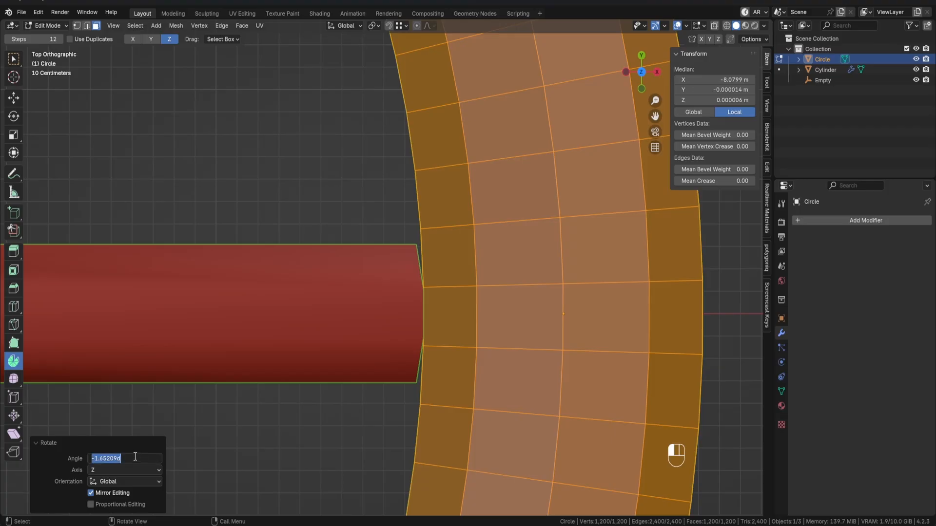
pyautogui.write('2')
pyautogui.press('Return')
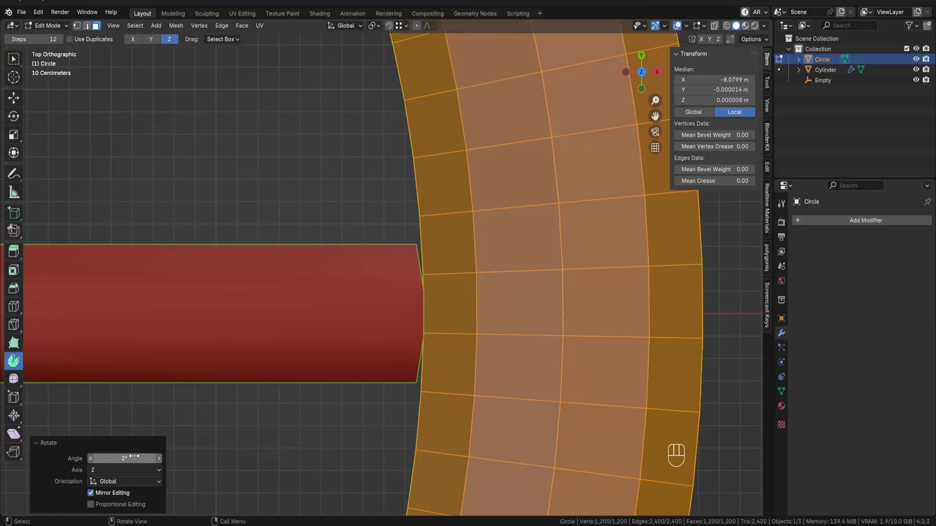
pyautogui.click(158, 459)
pyautogui.click(158, 458)
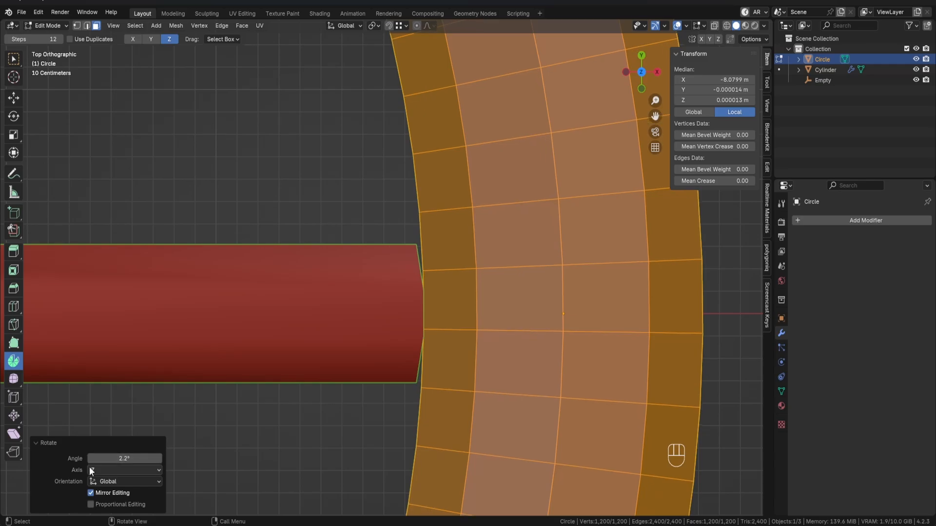
# Step: Try a ring rotation angle of 1.65° and check the segment edges against the arm's end
pyautogui.click(132, 460)
pyautogui.write('1.65')
pyautogui.press('Return')
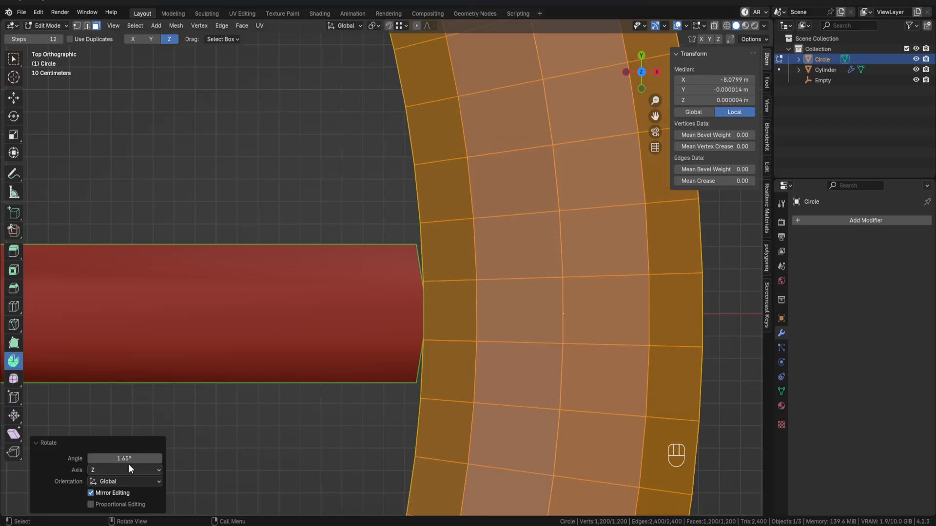
pyautogui.scroll(3, 378, 390)
pyautogui.keyDown('shift'); pyautogui.moveTo(441, 359); pyautogui.dragTo(343, 223, button='middle'); pyautogui.keyUp('shift')
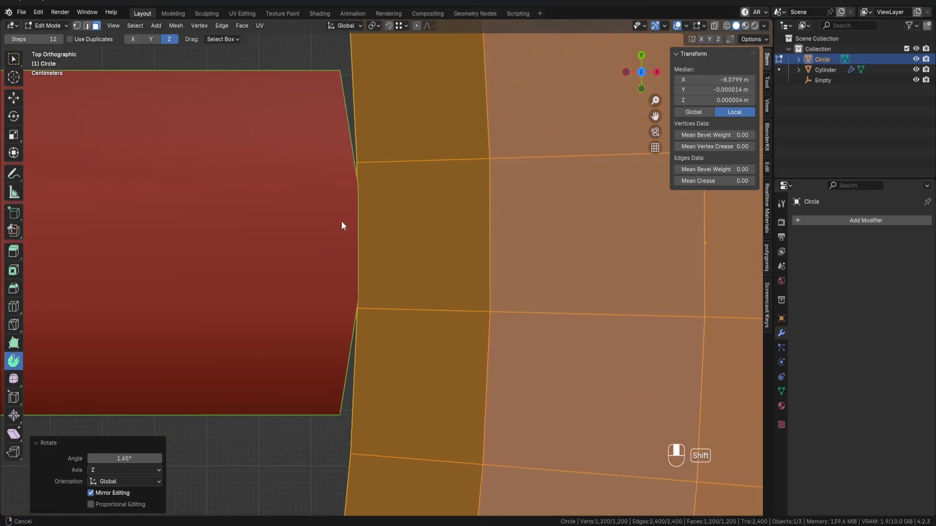
pyautogui.scroll(1, 381, 243)
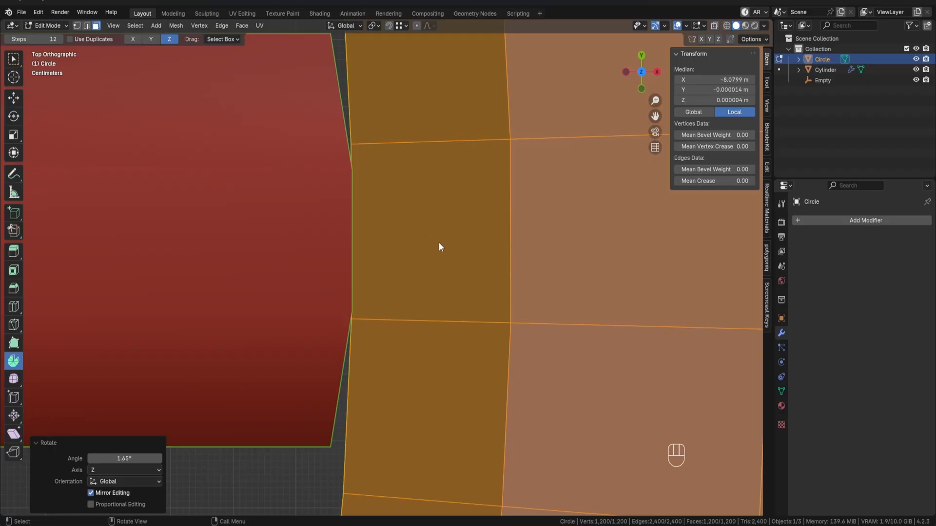
pyautogui.scroll(-4, 438, 241)
pyautogui.scroll(2, 441, 244)
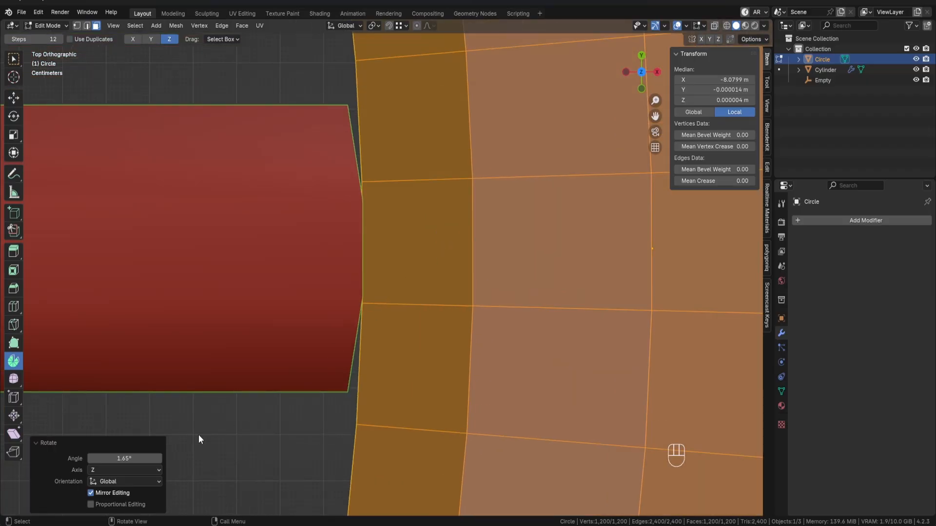
# Step: Try a ring rotation angle of 1°
pyautogui.click(129, 459)
pyautogui.write('1')
pyautogui.press('Return')
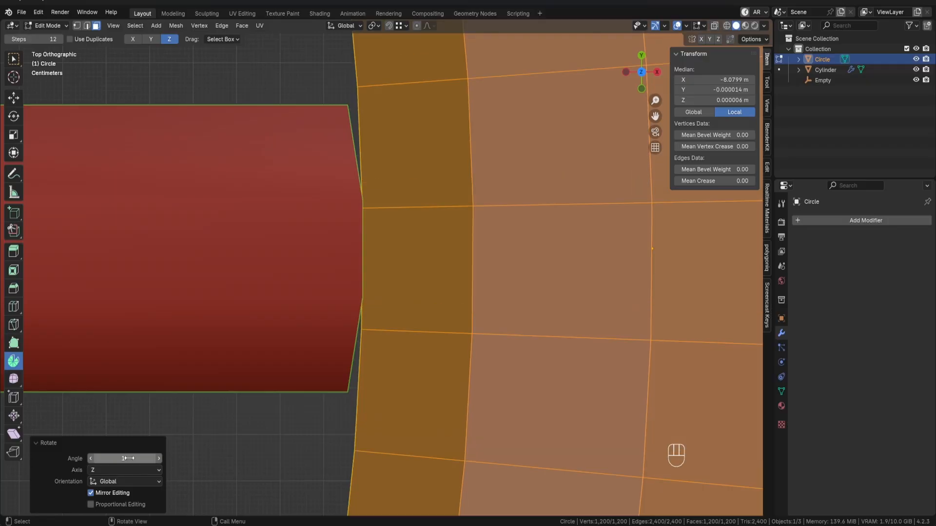
# Step: Set the ring mesh's rotation angle around Z to 1.5° and return to Object Mode
pyautogui.click(128, 459)
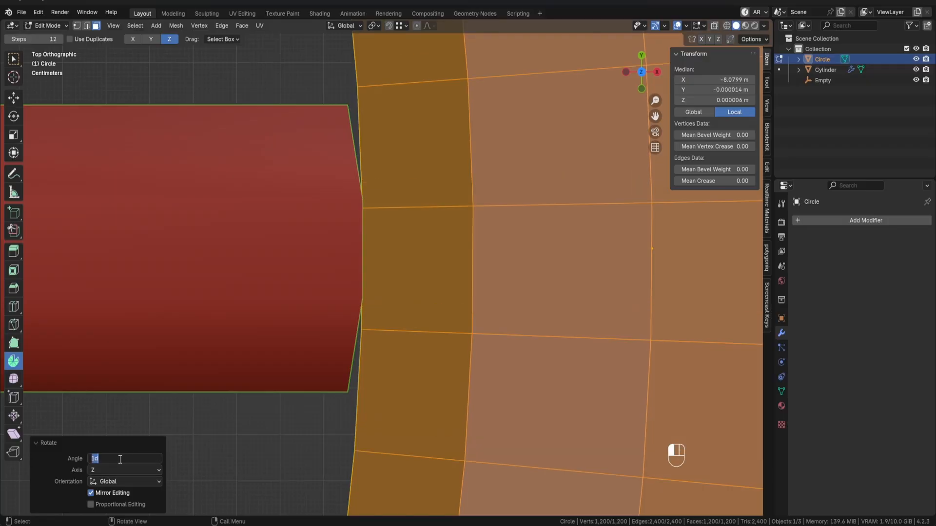
pyautogui.write('1.5')
pyautogui.press('Return')
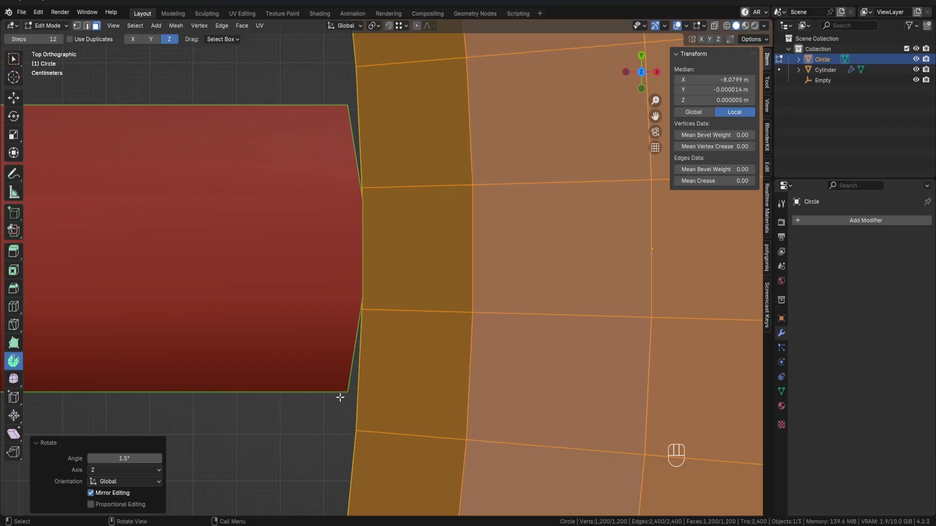
pyautogui.scroll(-8, 340, 383)
pyautogui.moveTo(344, 384); pyautogui.dragTo(372, 340, button='middle')
pyautogui.press('Tab')
pyautogui.scroll(-2, 292, 266)
pyautogui.keyDown('shift'); pyautogui.moveTo(293, 268); pyautogui.dragTo(492, 394, button='middle'); pyautogui.keyUp('shift')
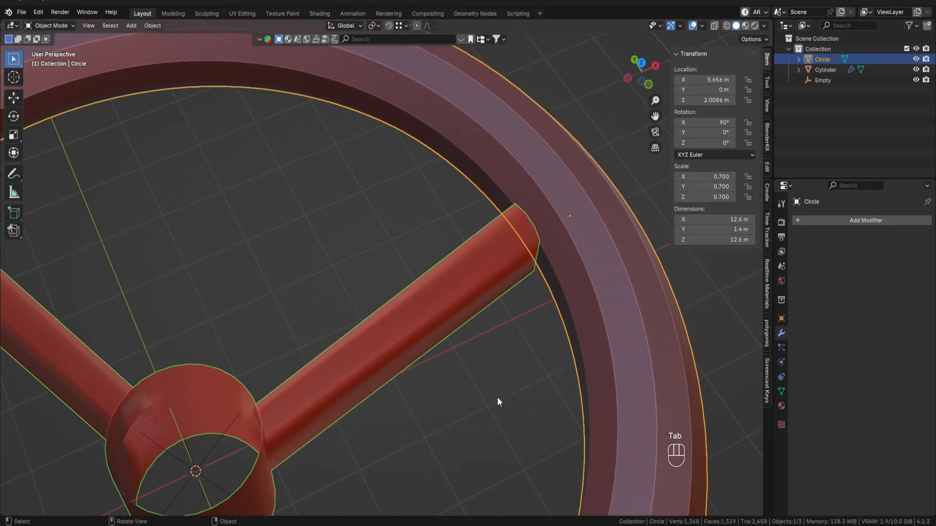
# Step: Try smooth shading on the ring and compare its surface with the arm's end
pyautogui.scroll(2, 489, 366)
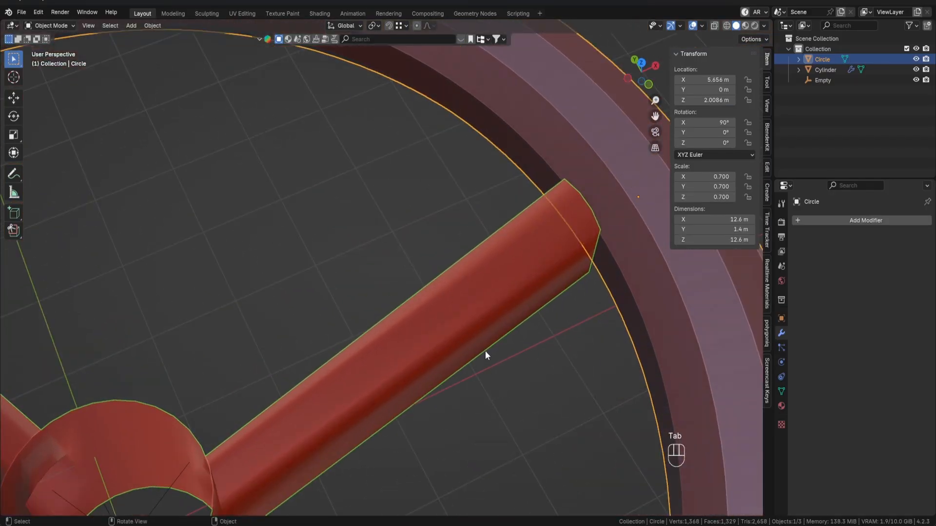
pyautogui.rightClick(662, 312)
pyautogui.click(639, 289)
pyautogui.moveTo(520, 353); pyautogui.dragTo(513, 333, button='middle')
pyautogui.click(455, 364)
pyautogui.keyDown('shift'); pyautogui.moveTo(455, 364); pyautogui.dragTo(382, 349, button='middle'); pyautogui.keyUp('shift')
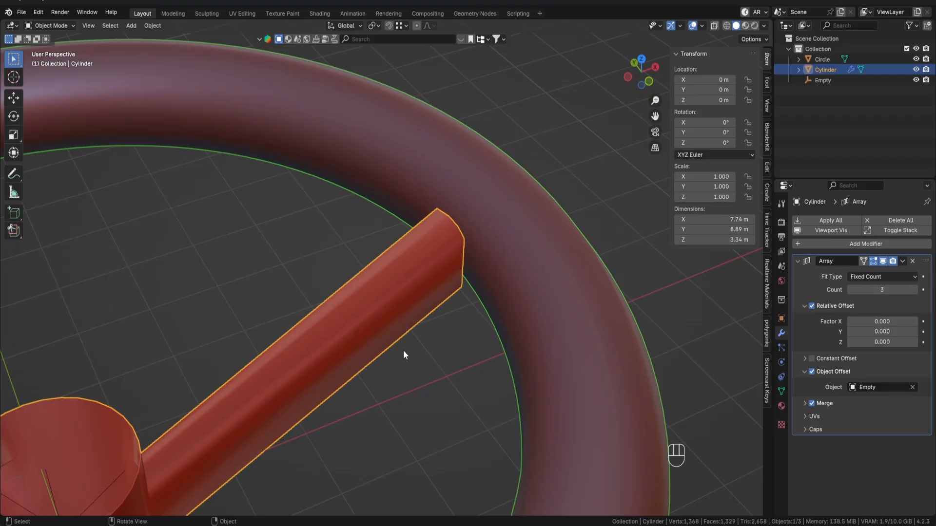
pyautogui.press('Tab')
pyautogui.scroll(3, 404, 351)
pyautogui.keyDown('shift'); pyautogui.moveTo(513, 228); pyautogui.dragTo(501, 302, button='middle'); pyautogui.keyUp('shift')
pyautogui.press('Tab')
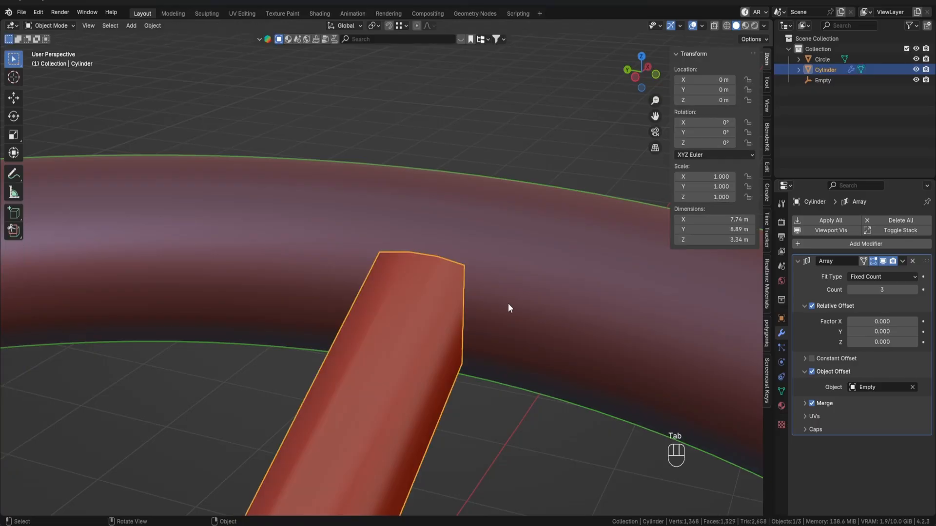
# Step: Undo back to the ring's flat shading
pyautogui.click(513, 301)
pyautogui.hotkey('ctrl', 'z')
pyautogui.hotkey('ctrl', 'z')
pyautogui.hotkey('ctrl', 'z')
pyautogui.hotkey('ctrl', 'z')
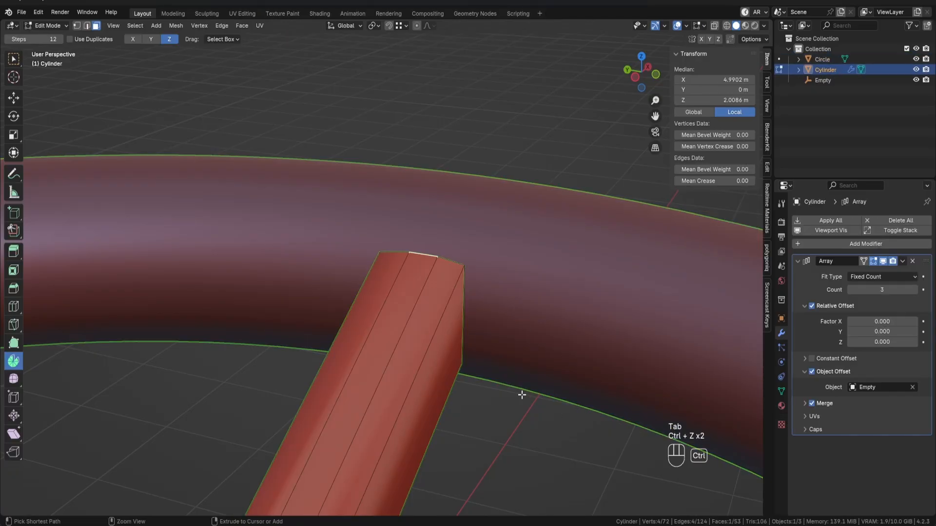
pyautogui.hotkey('ctrl', 'z')
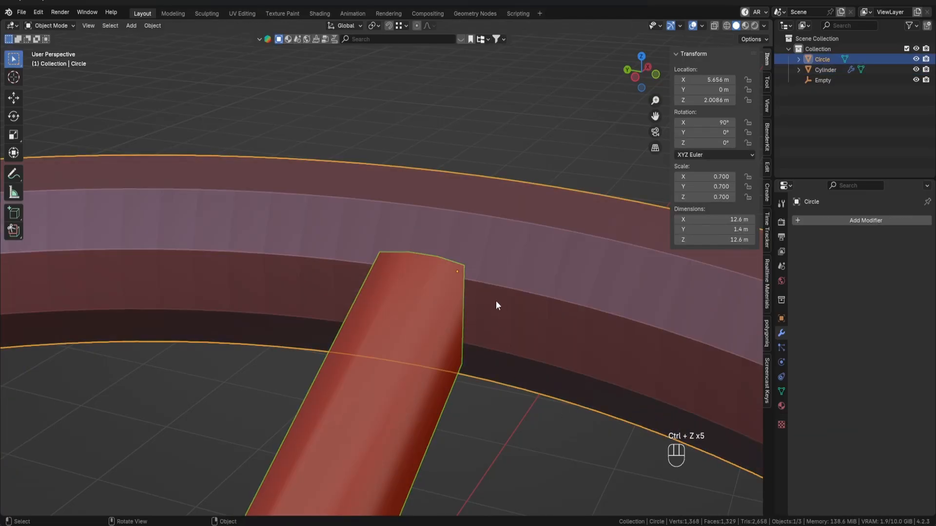
# Step: Edit the arm's mesh with X-ray display on and select one vertical side edge of its open end
pyautogui.scroll(2, 493, 304)
pyautogui.click(442, 384)
pyautogui.press('Tab')
pyautogui.moveTo(445, 382); pyautogui.dragTo(471, 308, button='middle')
pyautogui.press('2')
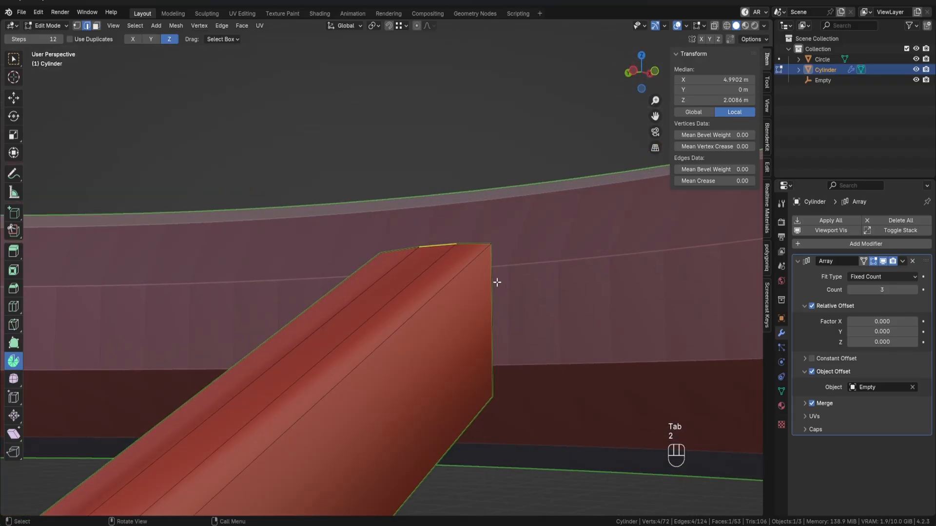
pyautogui.click(491, 281)
pyautogui.hotkey('alt', 'z')
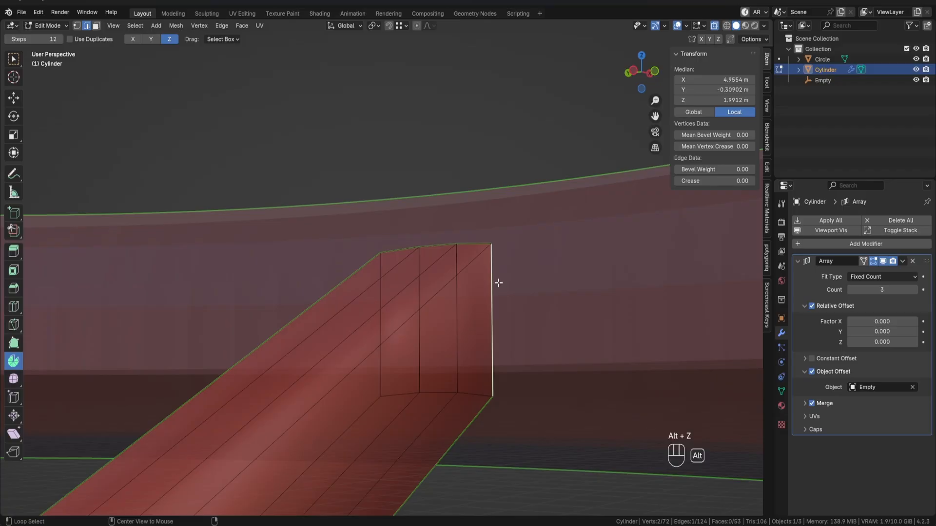
pyautogui.keyDown('alt'); pyautogui.click(468, 245); pyautogui.keyUp('alt')
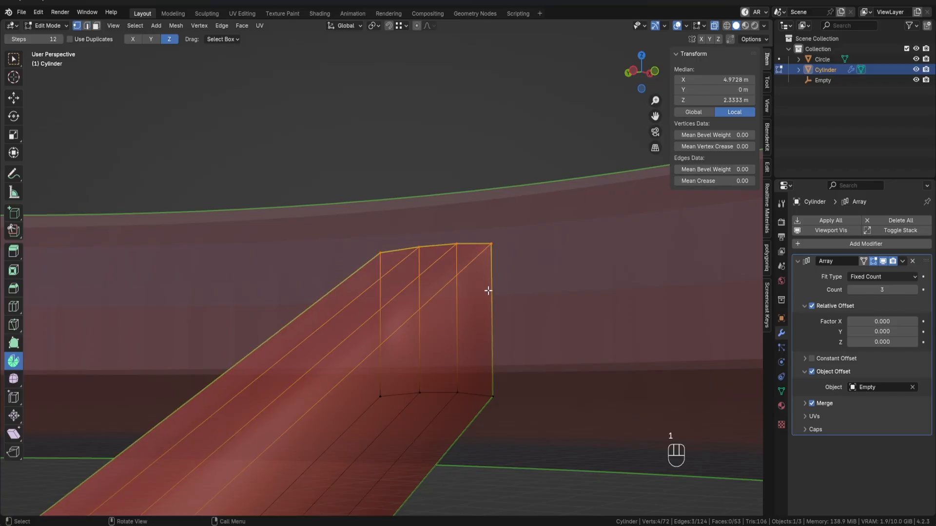
pyautogui.click(467, 246)
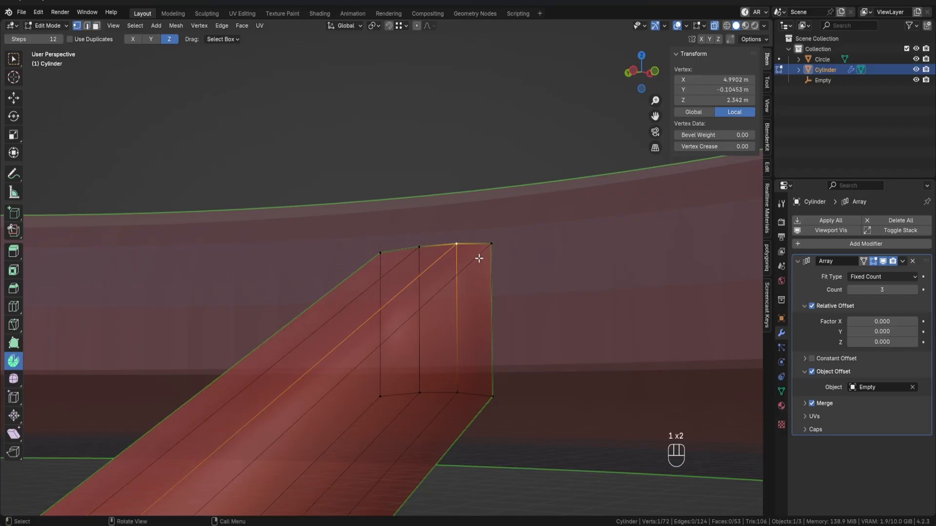
pyautogui.press('2')
pyautogui.click(489, 276)
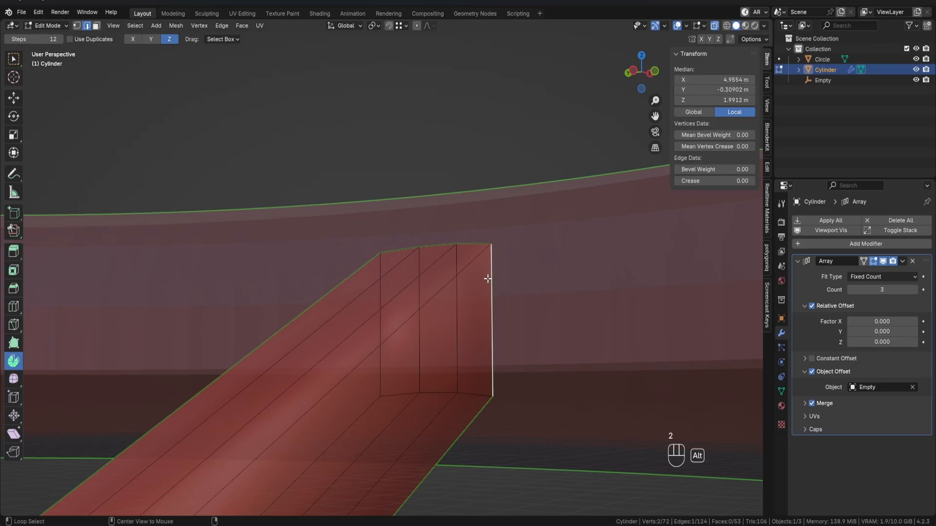
# Step: Add the upper, opposite side and lower edges to the selection so it forms the complete outline of the arm's end
pyautogui.keyDown('alt'); pyautogui.keyDown('shift'); pyautogui.click(390, 241); pyautogui.keyUp('shift'); pyautogui.keyUp('alt')
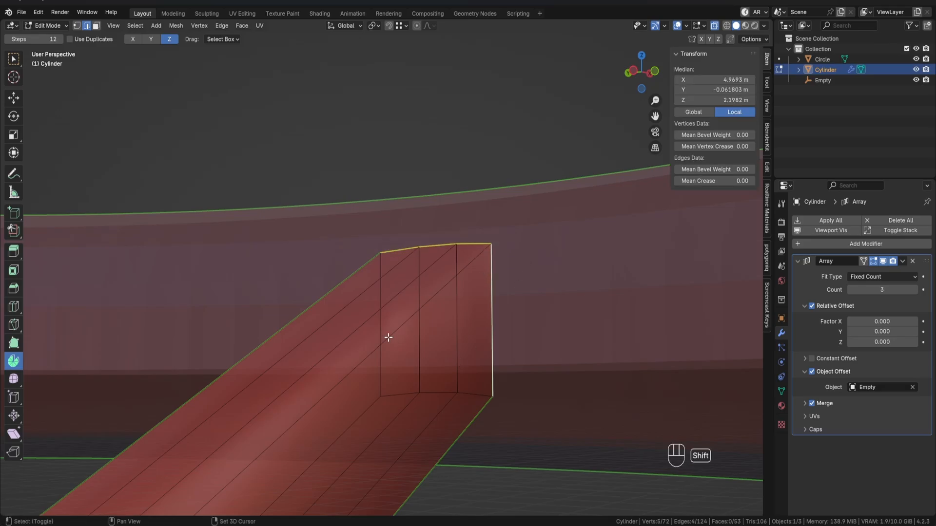
pyautogui.keyDown('shift'); pyautogui.click(384, 304); pyautogui.keyUp('shift')
pyautogui.keyDown('shift'); pyautogui.click(359, 302); pyautogui.keyUp('shift')
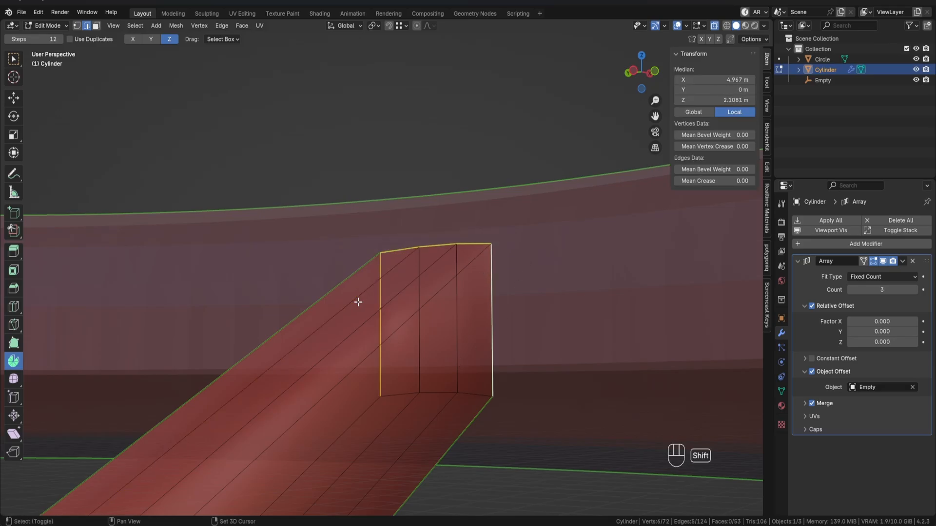
pyautogui.keyDown('shift'); pyautogui.click(439, 393); pyautogui.keyUp('shift')
pyautogui.keyDown('shift'); pyautogui.click(472, 395); pyautogui.keyUp('shift')
pyautogui.keyDown('shift'); pyautogui.click(413, 400); pyautogui.keyUp('shift')
pyautogui.keyDown('shift'); pyautogui.click(420, 408); pyautogui.keyUp('shift')
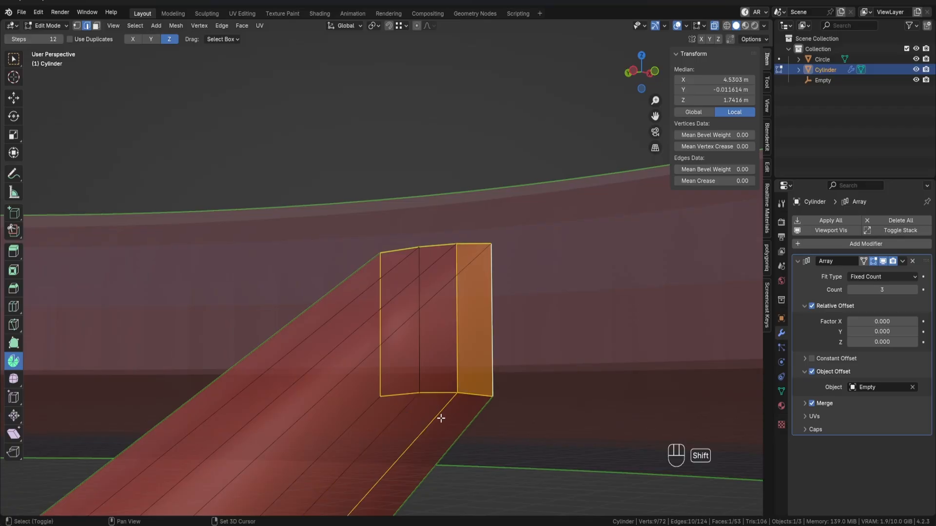
pyautogui.keyDown('shift'); pyautogui.click(440, 417); pyautogui.keyUp('shift')
pyautogui.keyDown('shift'); pyautogui.click(450, 353); pyautogui.keyUp('shift')
# Step: Turn off X-ray and scale the arm-end outline down along Z to roughly the height of the ring's inner face
pyautogui.scroll(2, 517, 354)
pyautogui.scroll(1, 517, 353)
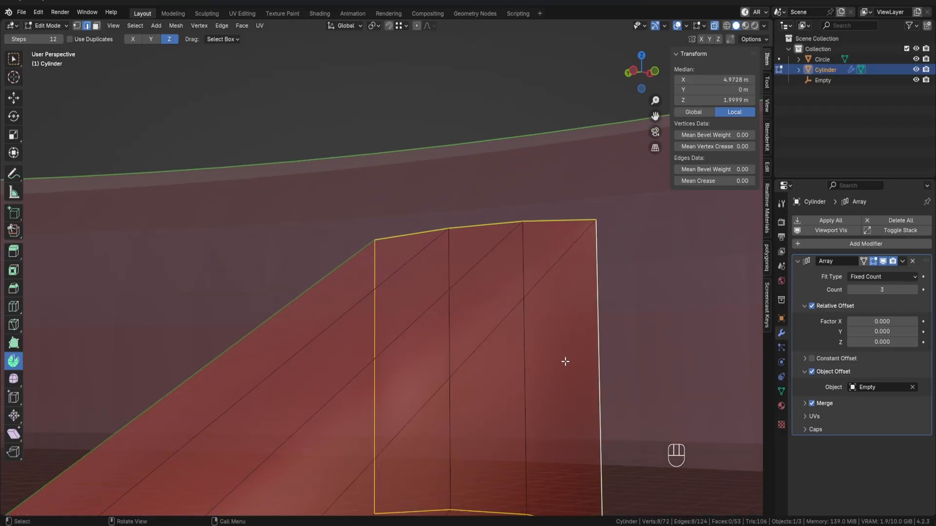
pyautogui.keyDown('shift'); pyautogui.moveTo(565, 362); pyautogui.dragTo(460, 318, button='middle'); pyautogui.keyUp('shift')
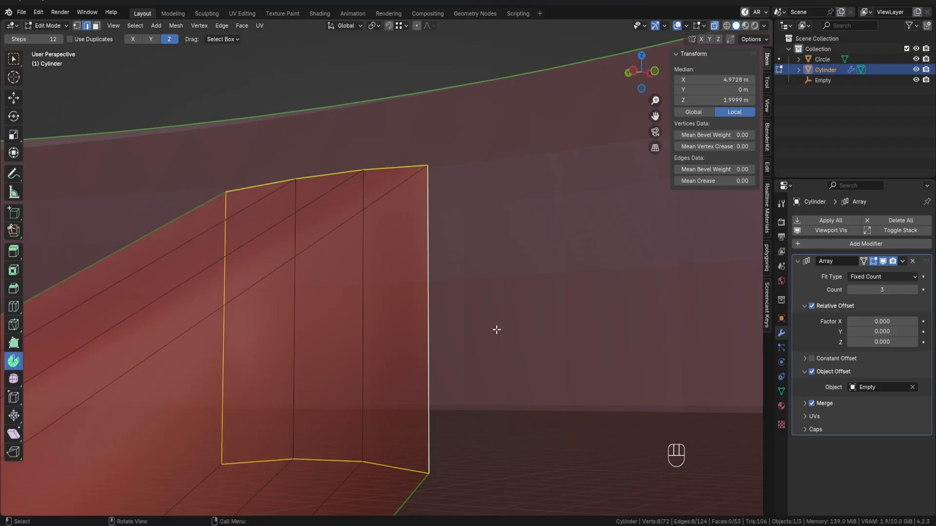
pyautogui.hotkey('alt', 'z')
pyautogui.keyDown('shift'); pyautogui.moveTo(482, 382); pyautogui.dragTo(510, 341, button='middle'); pyautogui.keyUp('shift')
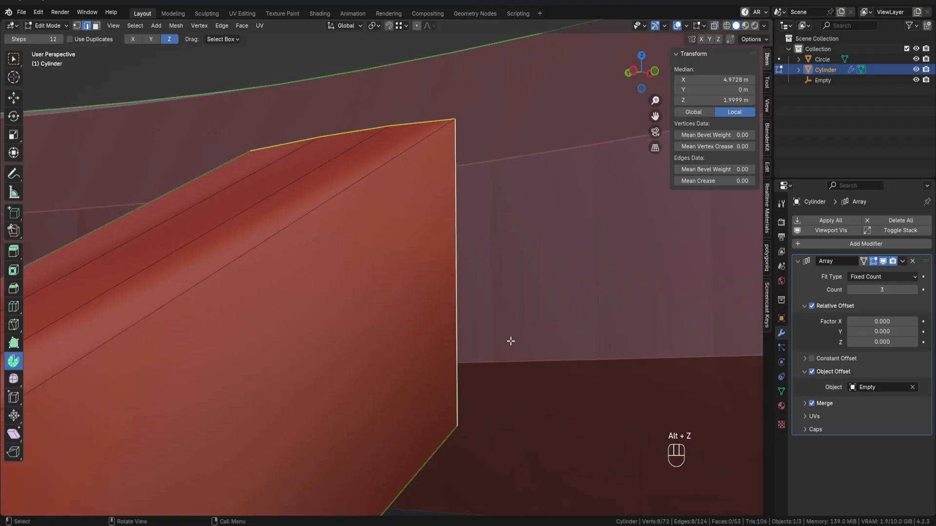
pyautogui.press('s')
pyautogui.press('z')
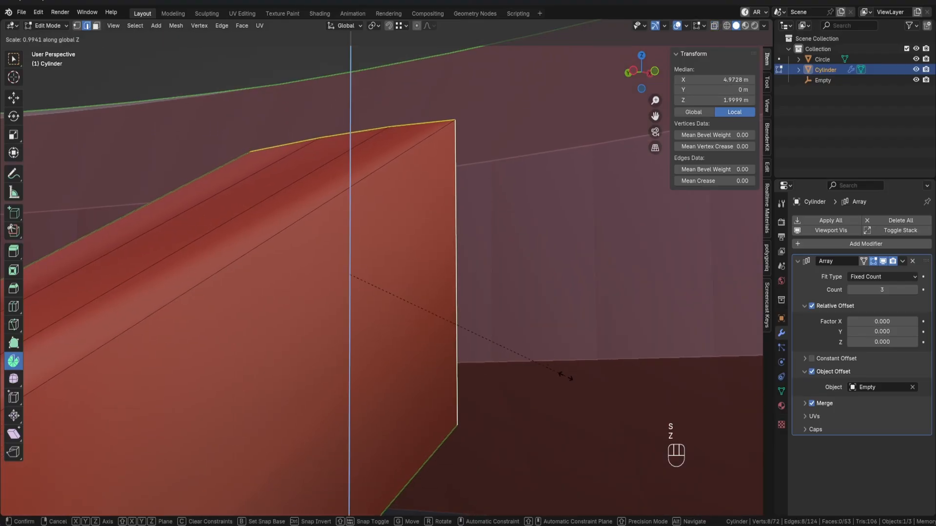
pyautogui.press('ctrl')
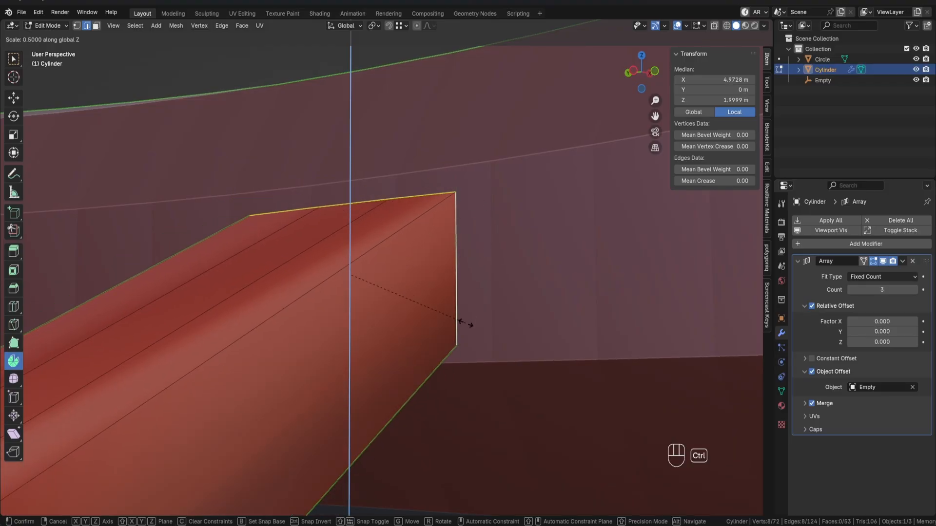
pyautogui.click(492, 276)
# Step: Raise the upper edges of the arm's end 0.0302 m along Z to the ring's upper edge line
pyautogui.moveTo(507, 278); pyautogui.dragTo(511, 288, button='middle')
pyautogui.keyDown('alt'); pyautogui.click(425, 190); pyautogui.keyUp('alt')
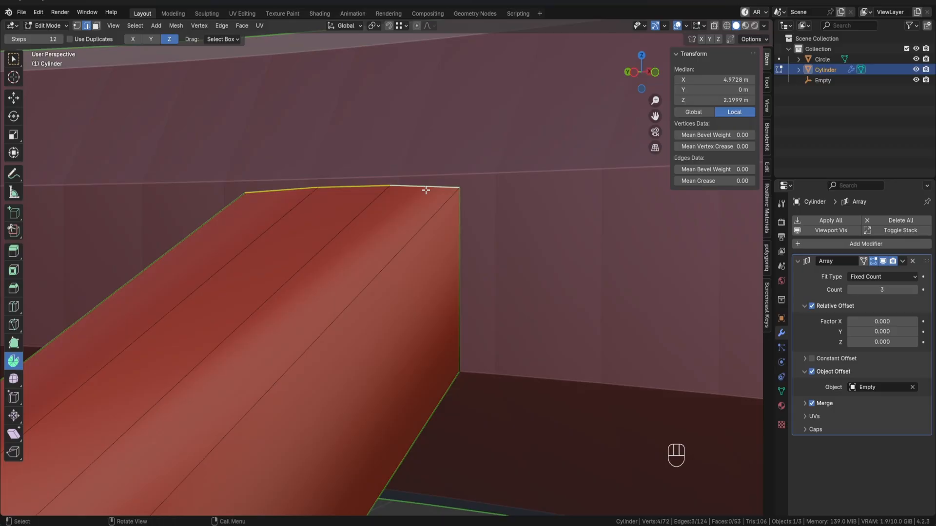
pyautogui.press('g')
pyautogui.press('z')
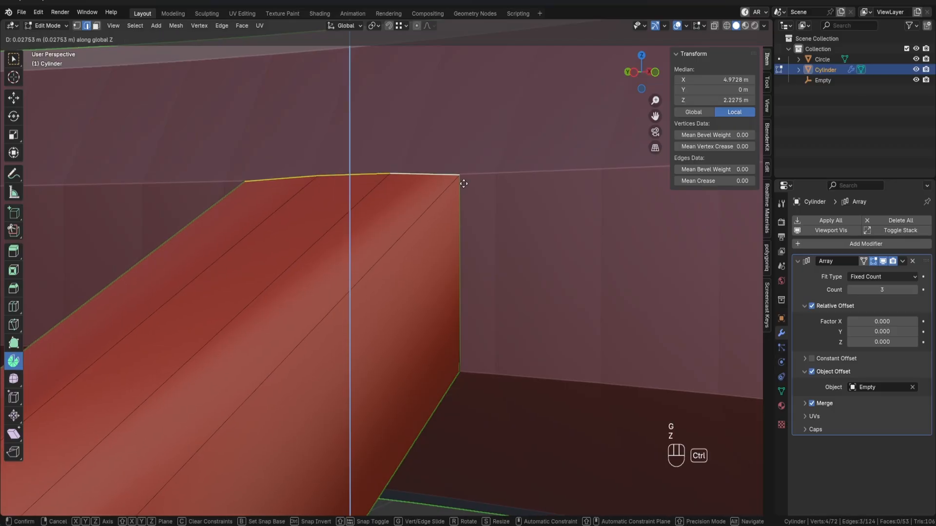
pyautogui.click(498, 176)
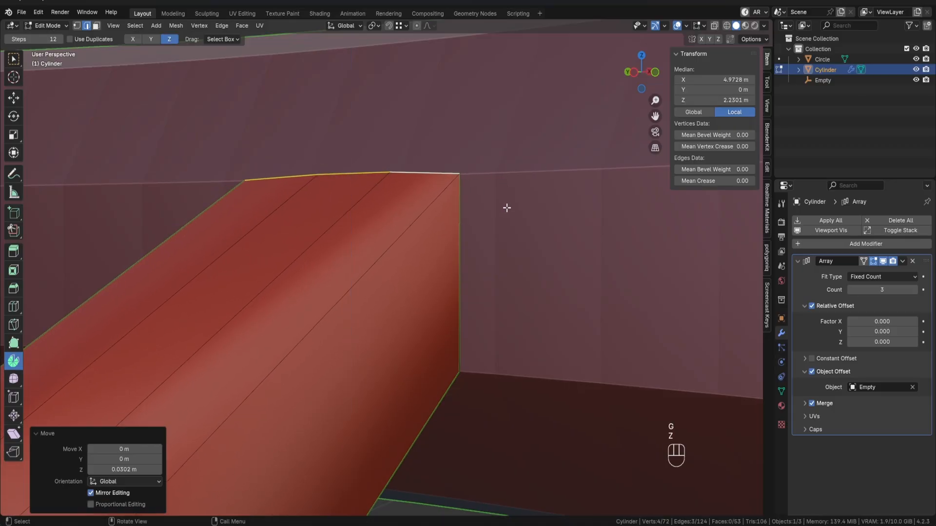
# Step: Move the lower edges of the arm's end -0.002425 m along Z to the ring's lower edge line
pyautogui.moveTo(489, 385); pyautogui.dragTo(455, 244, button='middle')
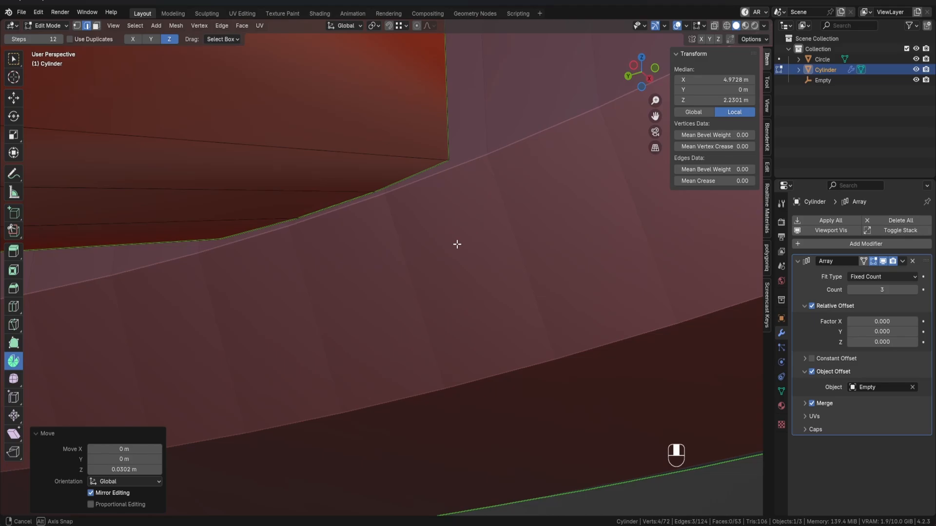
pyautogui.keyDown('alt'); pyautogui.click(423, 177); pyautogui.keyUp('alt')
pyautogui.moveTo(424, 179); pyautogui.dragTo(468, 211, button='middle')
pyautogui.press('g')
pyautogui.press('z')
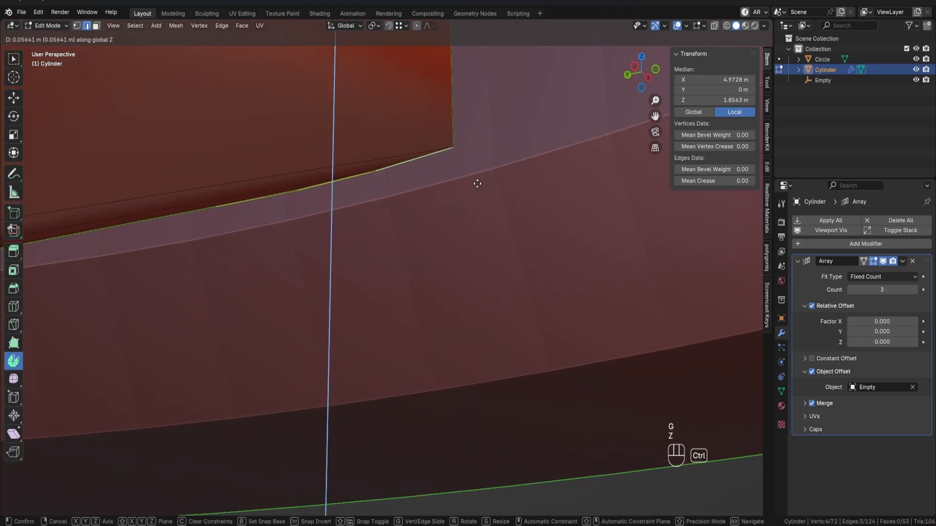
pyautogui.click(496, 184)
# Step: Snap the arm end's side edge on the negative Y side outward to the nearest ring vertex, about 0.019 m in X and -0.083 m in Y
pyautogui.moveTo(497, 183); pyautogui.dragTo(448, 203, button='middle')
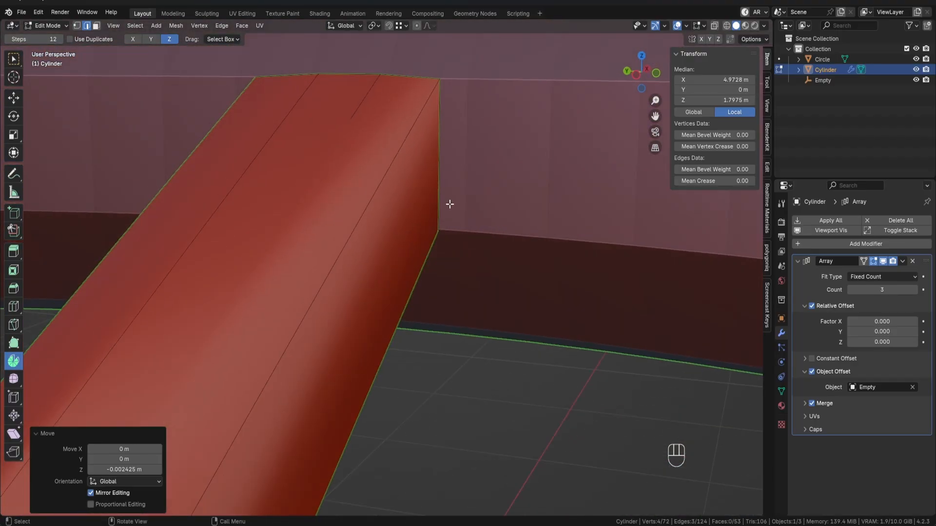
pyautogui.click(440, 179)
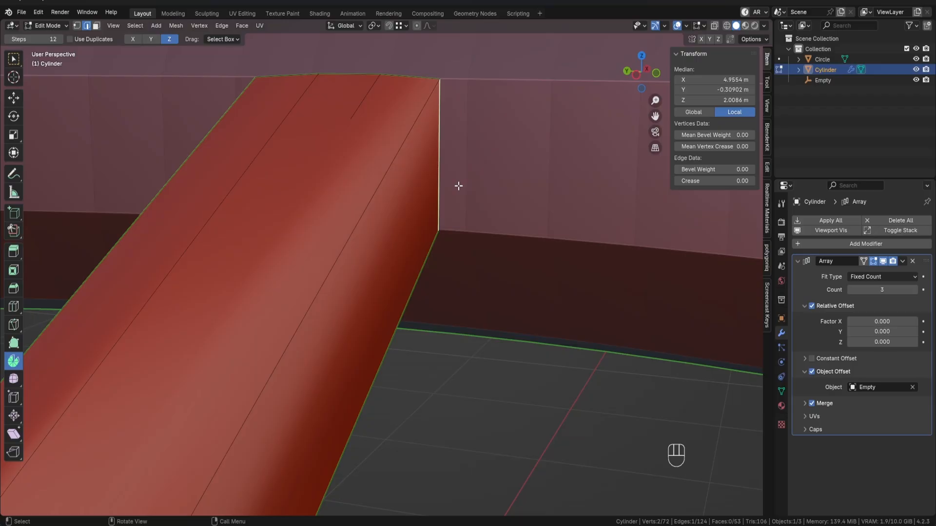
pyautogui.press('g')
pyautogui.click(465, 225)
# Step: Snap the opposite side edge of the arm's end outward to the ring vertex, about 0.019 m in X and 0.083 m in Y
pyautogui.moveTo(465, 225); pyautogui.dragTo(368, 230, button='middle')
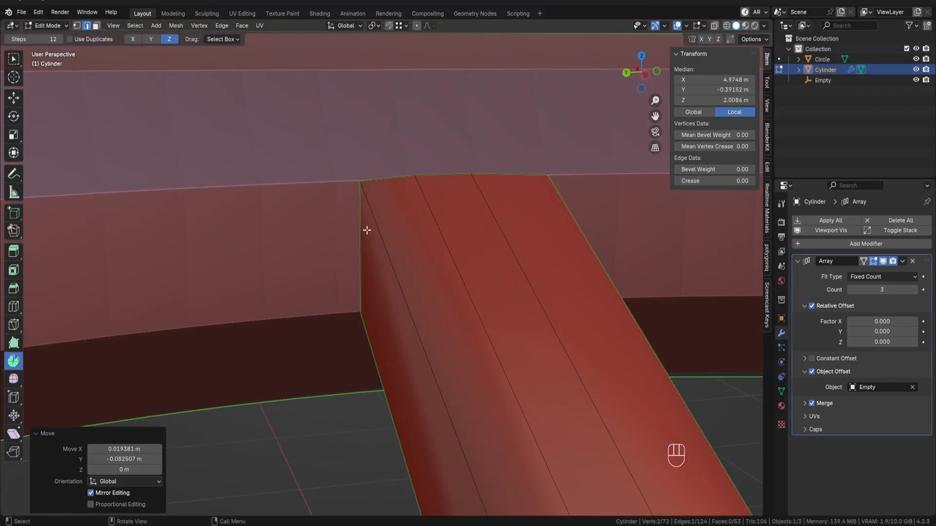
pyautogui.click(363, 244)
pyautogui.press('g')
pyautogui.press('z')
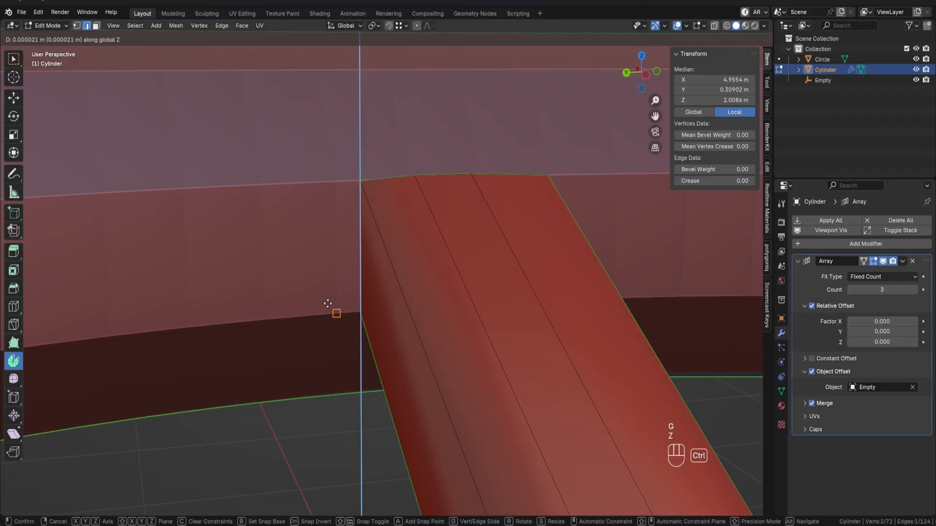
pyautogui.rightClick(356, 268)
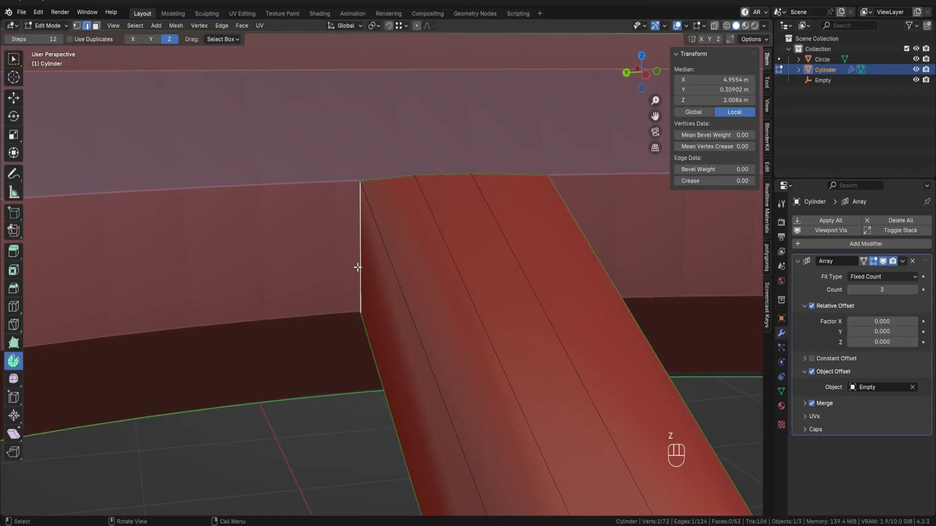
pyautogui.press('g')
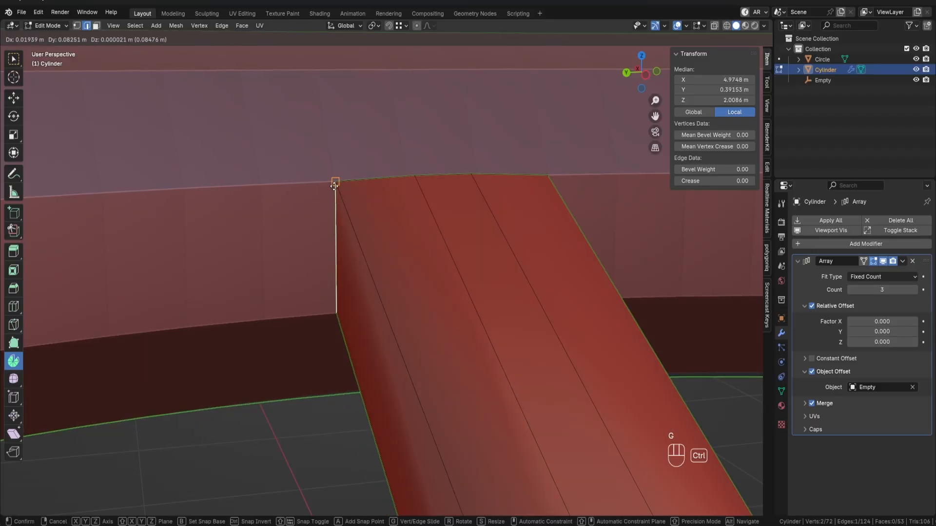
pyautogui.click(334, 188)
# Step: Select the two upper middle vertices of the arm's end and snap them along Z to the height of the upper corners
pyautogui.moveTo(395, 225); pyautogui.dragTo(405, 161, button='middle')
pyautogui.press('1')
pyautogui.moveTo(383, 147); pyautogui.dragTo(519, 181)
pyautogui.keyDown('shift'); pyautogui.moveTo(536, 207); pyautogui.dragTo(432, 213, button='middle'); pyautogui.keyUp('shift')
pyautogui.press('g')
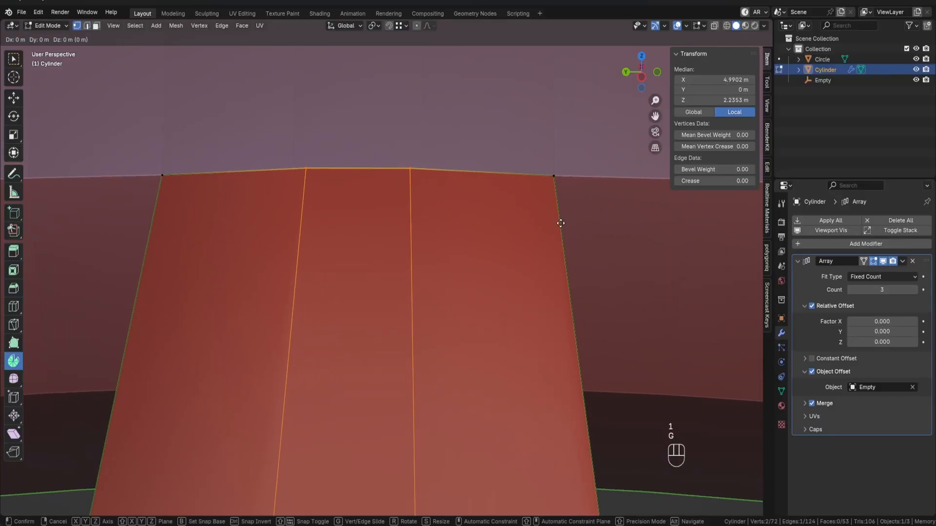
pyautogui.press('z')
pyautogui.click(554, 173)
# Step: Move the two lower middle vertices of the arm's end -0.010431 m along Z, level with the lower corners
pyautogui.scroll(-2, 548, 295)
pyautogui.moveTo(548, 295); pyautogui.dragTo(426, 312, button='middle')
pyautogui.moveTo(322, 302); pyautogui.dragTo(458, 407, button='middle')
pyautogui.press('g')
pyautogui.press('z')
pyautogui.rightClick(431, 330)
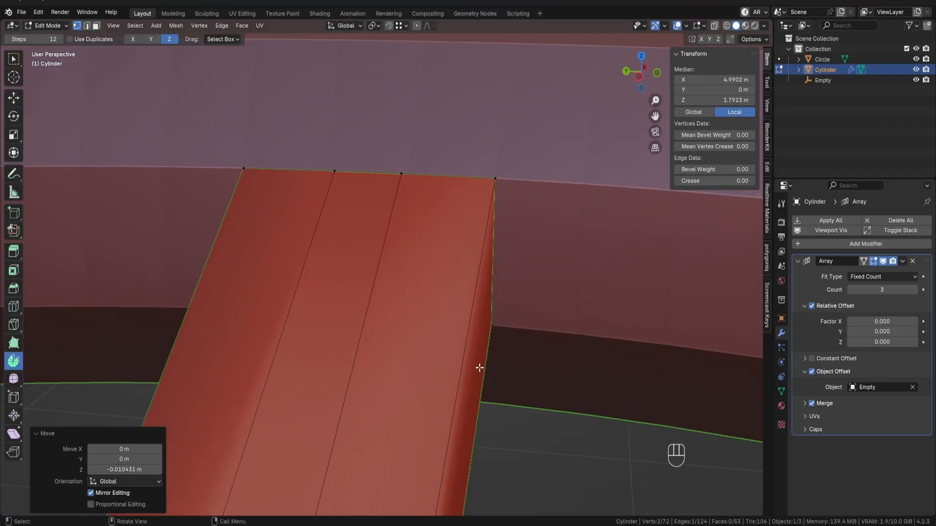
# Step: Return to Object Mode and examine the whole wheel and the joint between arm and hub
pyautogui.press('Tab')
pyautogui.scroll(-4, 482, 367)
pyautogui.moveTo(407, 347); pyautogui.dragTo(448, 365, button='middle')
pyautogui.scroll(-8, 485, 300)
pyautogui.scroll(5, 485, 370)
pyautogui.keyDown('shift'); pyautogui.moveTo(502, 377); pyautogui.dragTo(331, 145, button='middle'); pyautogui.keyUp('shift')
pyautogui.scroll(2, 377, 219)
pyautogui.keyDown('shift'); pyautogui.moveTo(368, 334); pyautogui.dragTo(464, 183, button='middle'); pyautogui.keyUp('shift')
# Step: In edge select mode, select the full loop of edges where the arm meets the hub
pyautogui.press('Tab')
pyautogui.scroll(2, 437, 232)
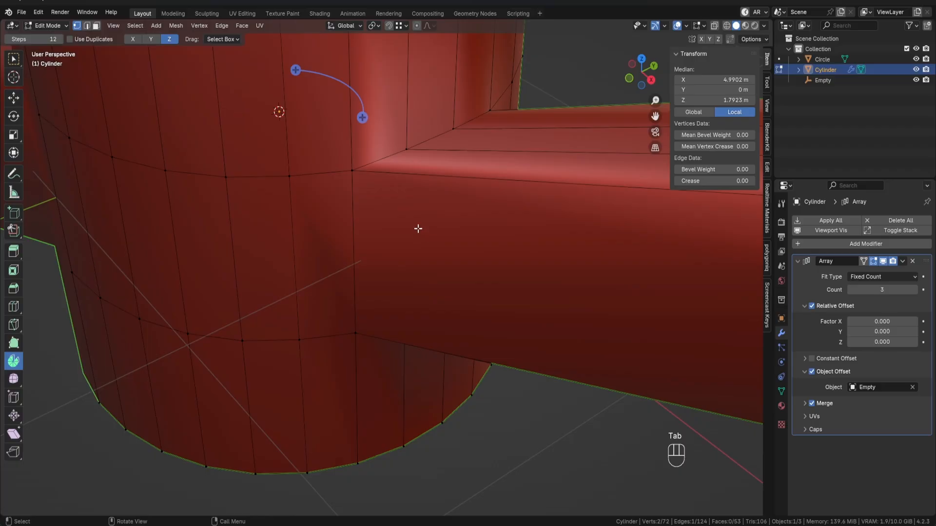
pyautogui.keyDown('alt'); pyautogui.click(382, 167); pyautogui.keyUp('alt')
pyautogui.click(386, 158)
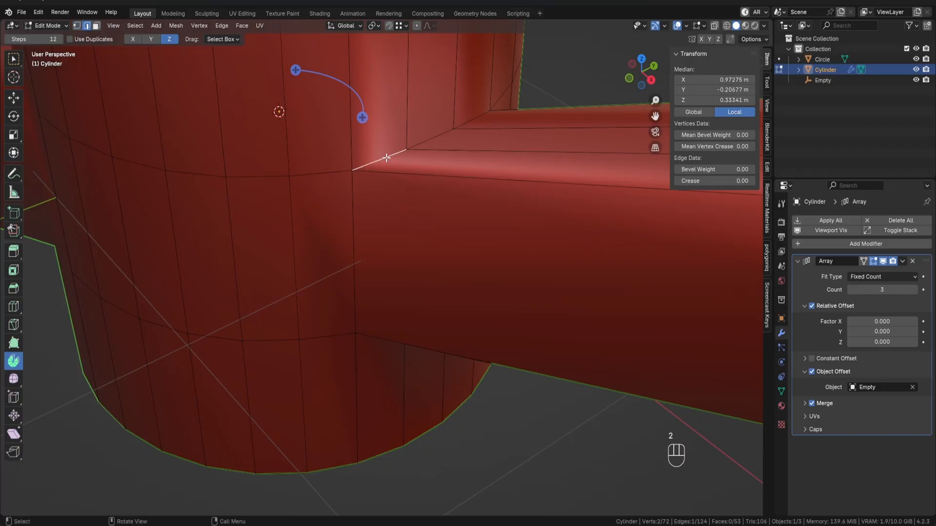
pyautogui.moveTo(404, 189)
pyautogui.mouseDown(button='middle')
pyautogui.moveTo(422, 183)
pyautogui.moveTo(399, 206)
pyautogui.moveTo(414, 190)
pyautogui.mouseUp(button='middle')
pyautogui.keyDown('alt'); pyautogui.keyDown('shift'); pyautogui.click(479, 118); pyautogui.keyUp('shift'); pyautogui.keyUp('alt')
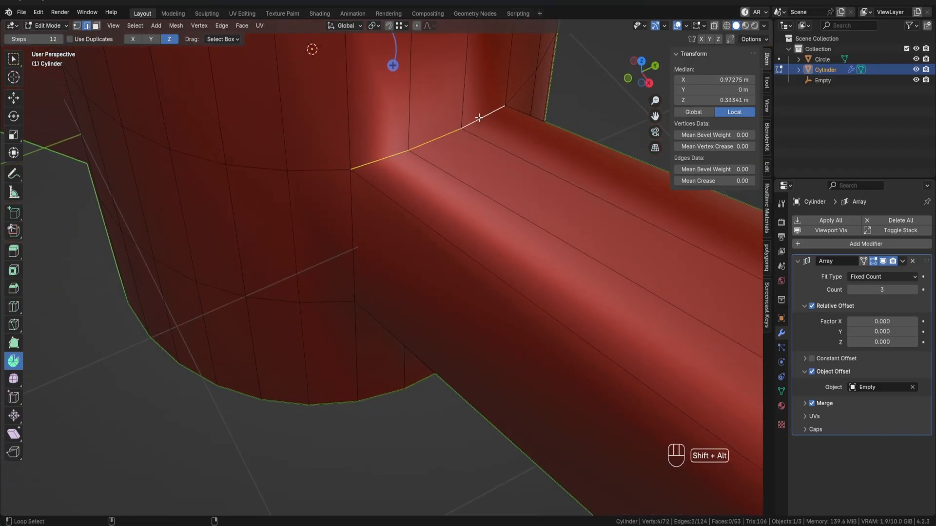
pyautogui.moveTo(413, 333); pyautogui.dragTo(377, 253, button='middle')
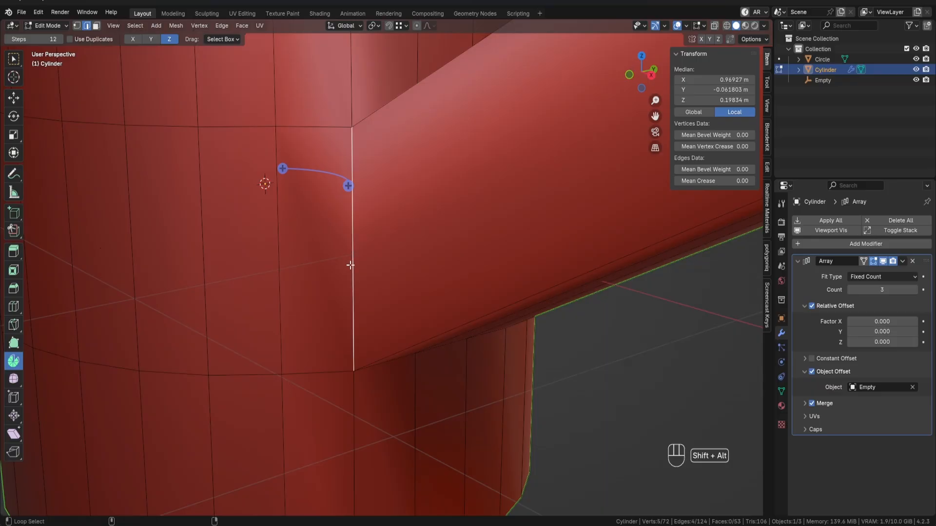
pyautogui.scroll(-4, 352, 265)
pyautogui.moveTo(420, 284); pyautogui.dragTo(337, 247, button='middle')
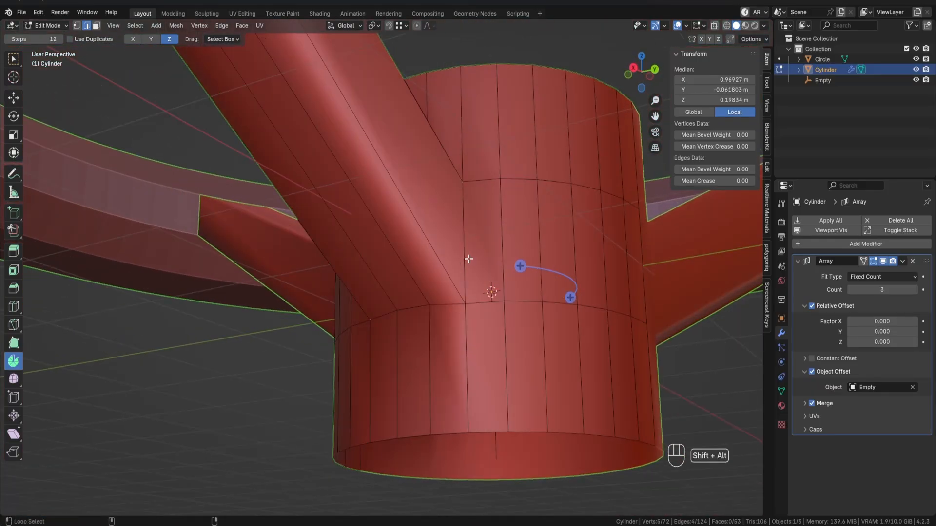
pyautogui.moveTo(384, 314); pyautogui.dragTo(427, 353, button='middle')
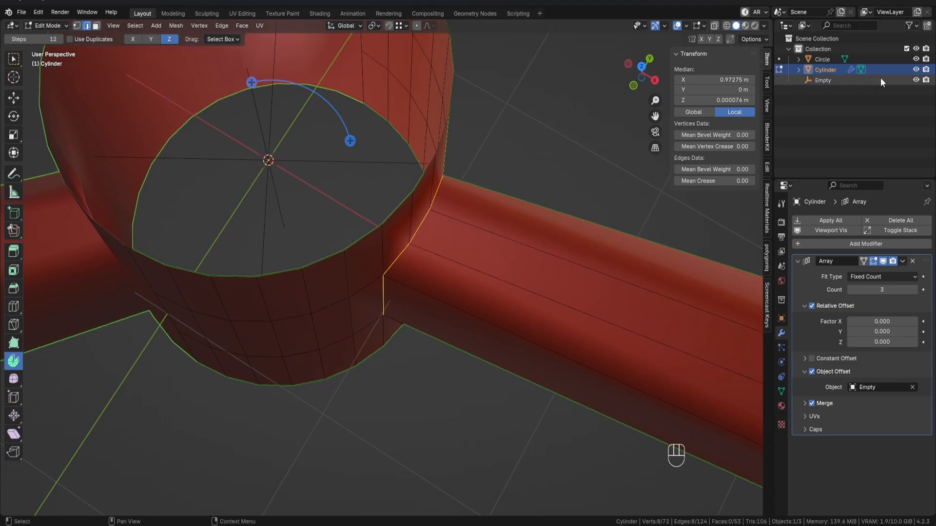
# Step: Hide the Circle rim and bevel the selected joint edges by about 0.03 m with 2 segments
pyautogui.click(916, 60)
pyautogui.scroll(1, 514, 300)
pyautogui.moveTo(514, 301); pyautogui.dragTo(397, 295, button='middle')
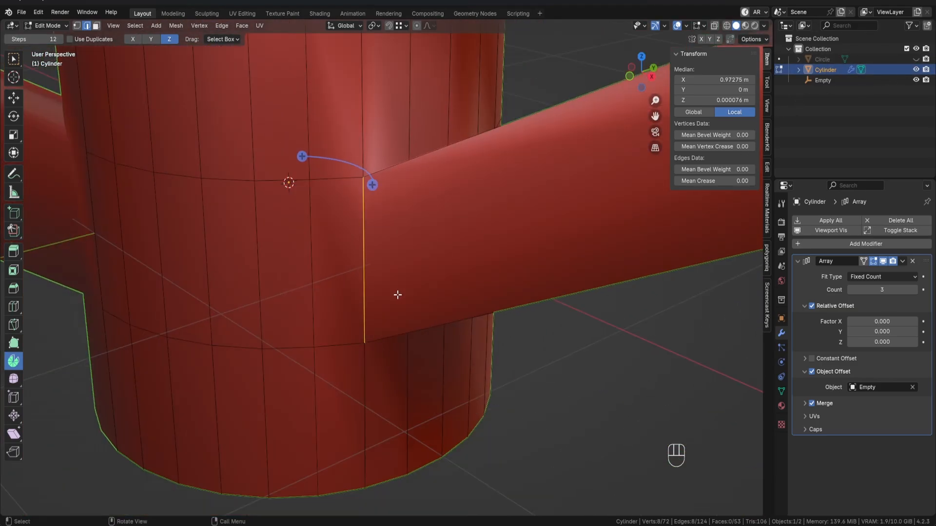
pyautogui.click(18, 61)
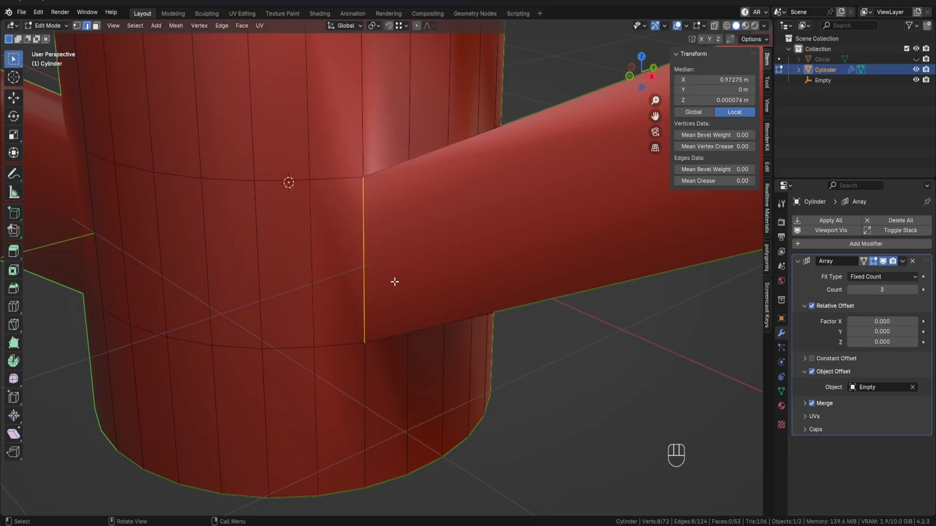
pyautogui.hotkey('ctrl', 'b')
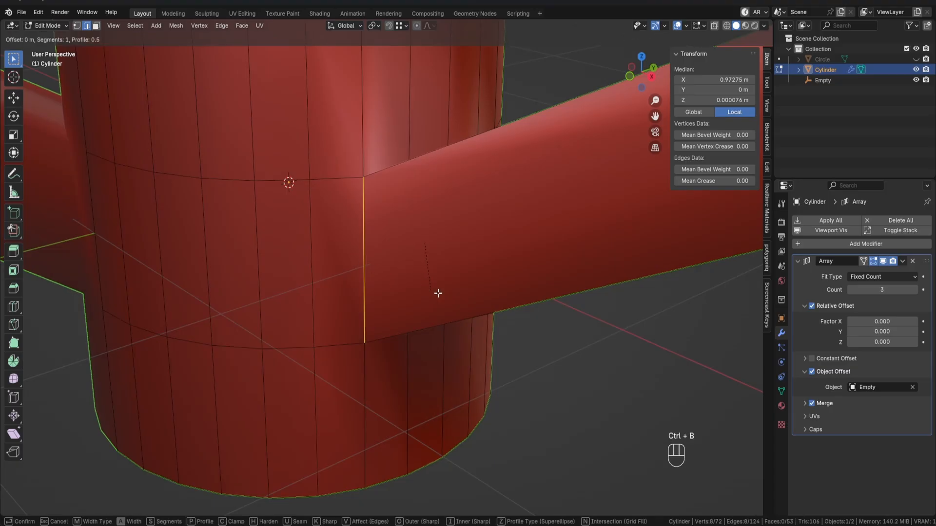
pyautogui.scroll(1, 440, 301)
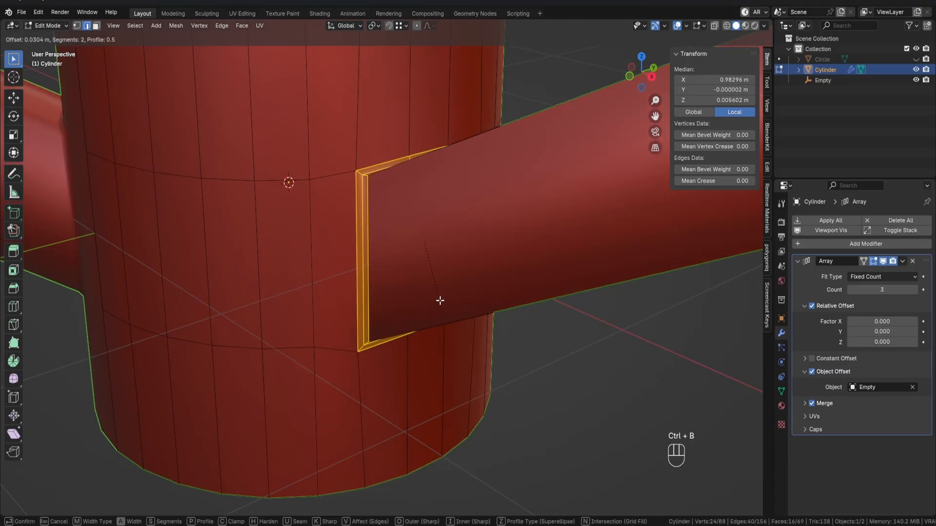
pyautogui.click(440, 301)
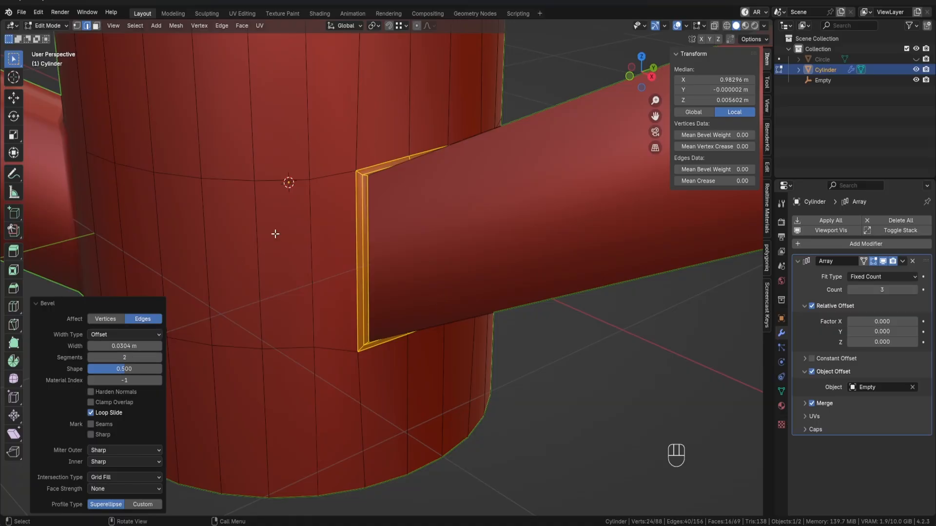
# Step: Set the bevel shape to 1.000 and try the Arc outer miter before restoring Sharp
pyautogui.moveTo(276, 234); pyautogui.dragTo(353, 220, button='middle')
pyautogui.moveTo(124, 369); pyautogui.dragTo(161, 369)
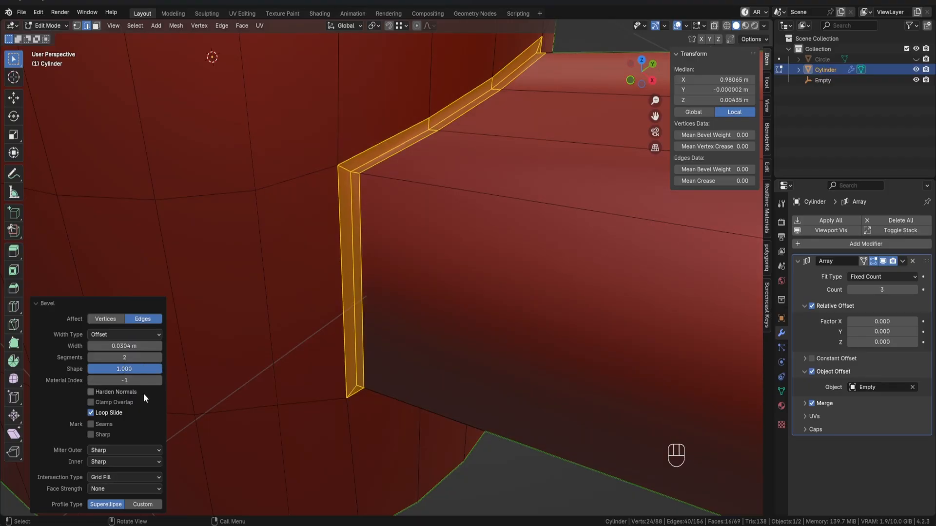
pyautogui.click(133, 452)
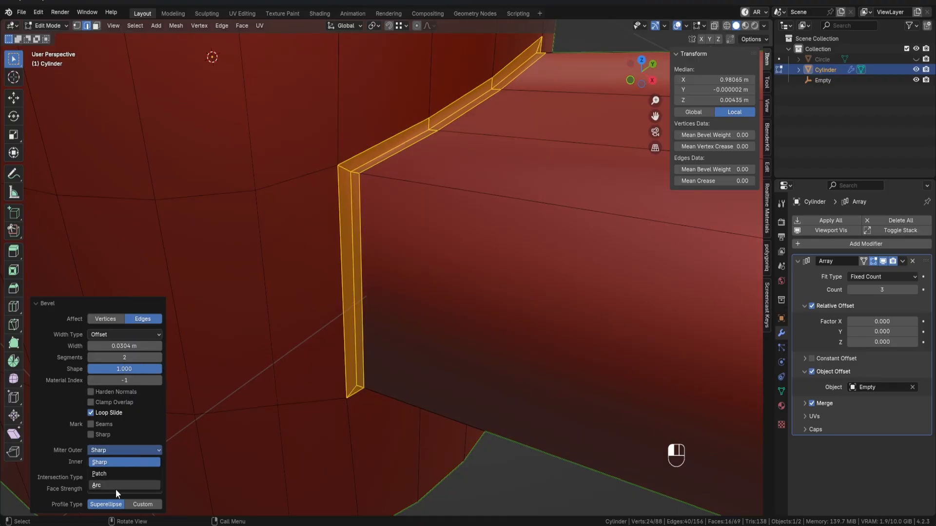
pyautogui.click(114, 486)
pyautogui.click(117, 450)
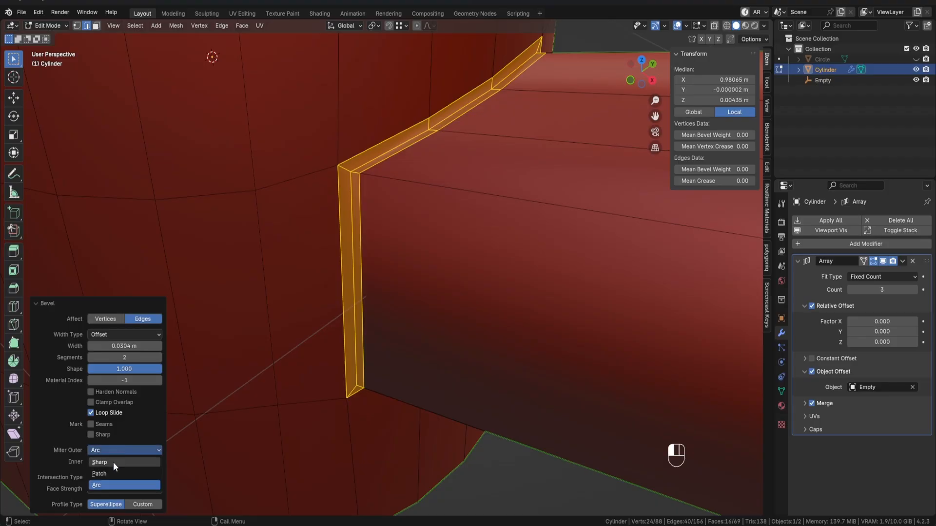
pyautogui.moveTo(346, 348); pyautogui.dragTo(399, 318, button='middle')
pyautogui.scroll(5, 435, 196)
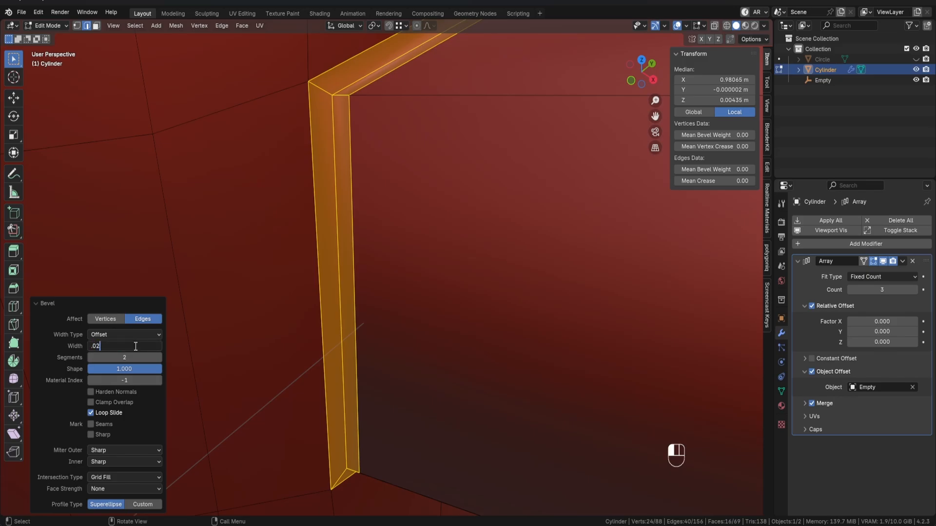
# Step: Set the bevel width to 0.02 m and leave Edit Mode to inspect the joint
pyautogui.click(136, 346)
pyautogui.write('.02')
pyautogui.press('Return')
pyautogui.moveTo(165, 224); pyautogui.dragTo(402, 274, button='middle')
pyautogui.press('Tab')
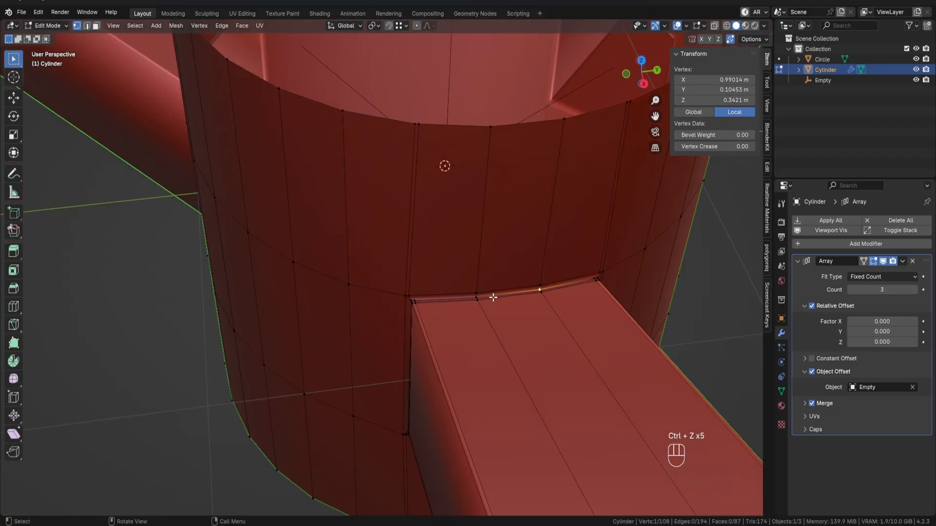
# Step: Slide the extra bevel vertex at the arm's upper corner on the negative Y side onto the neighbouring corner vertex
pyautogui.moveTo(493, 298); pyautogui.dragTo(507, 312, button='middle')
pyautogui.scroll(3, 488, 355)
pyautogui.keyDown('shift'); pyautogui.moveTo(577, 380); pyautogui.dragTo(516, 321, button='middle'); pyautogui.keyUp('shift')
pyautogui.scroll(3, 416, 338)
pyautogui.keyDown('shift'); pyautogui.moveTo(417, 338); pyautogui.dragTo(386, 232, button='middle'); pyautogui.keyUp('shift')
pyautogui.click(386, 232)
pyautogui.click(387, 341)
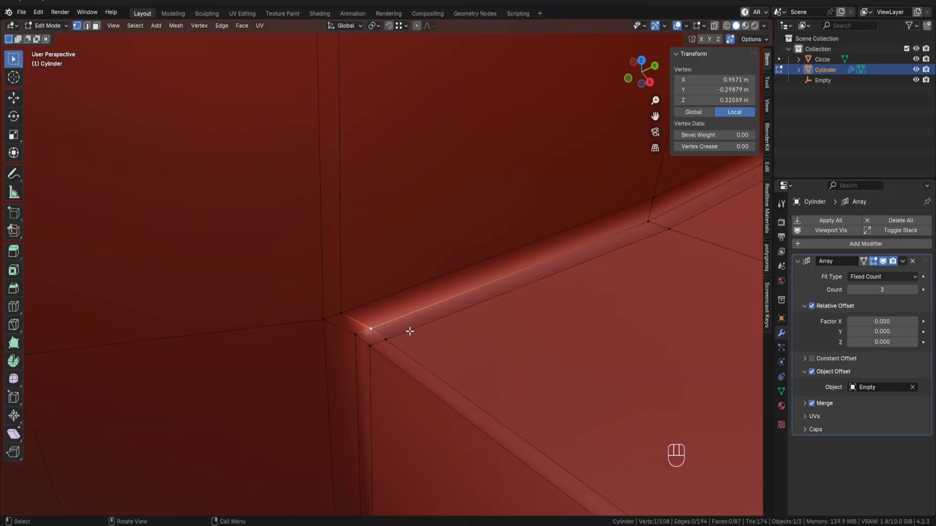
pyautogui.press('g')
pyautogui.press('g')
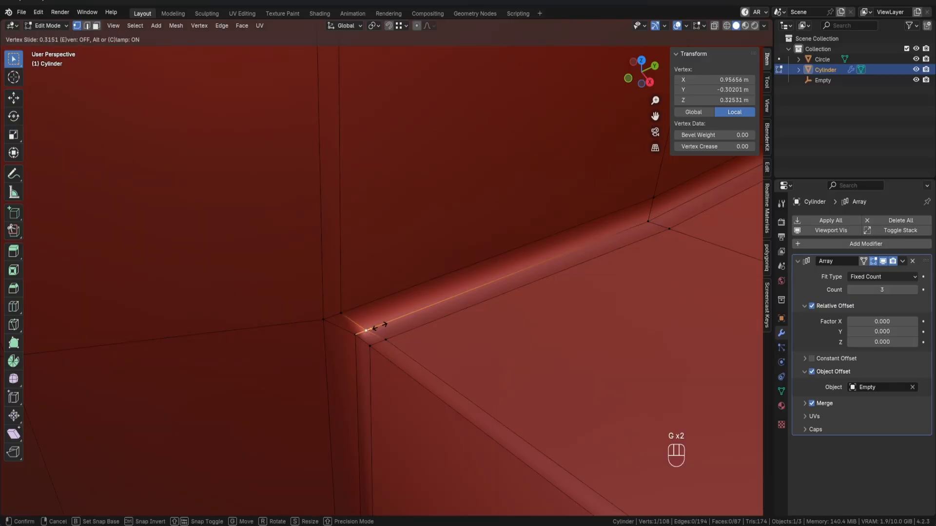
pyautogui.click(356, 340)
# Step: Dissolve the redundant edge run going up the hub from the upper corner on the negative Y side
pyautogui.press('2')
pyautogui.keyDown('alt'); pyautogui.click(351, 326); pyautogui.keyUp('alt')
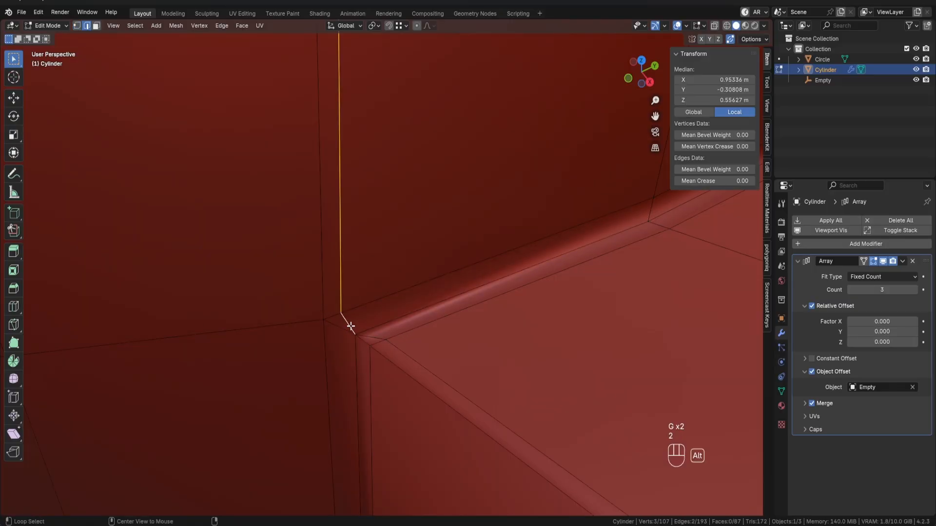
pyautogui.press('x')
pyautogui.click(351, 326)
# Step: Slide the extra bevel vertex at the arm's upper corner on the positive Y side fully onto its neighbour, factor 1.000
pyautogui.keyDown('shift'); pyautogui.moveTo(355, 327); pyautogui.dragTo(505, 318, button='middle'); pyautogui.keyUp('shift')
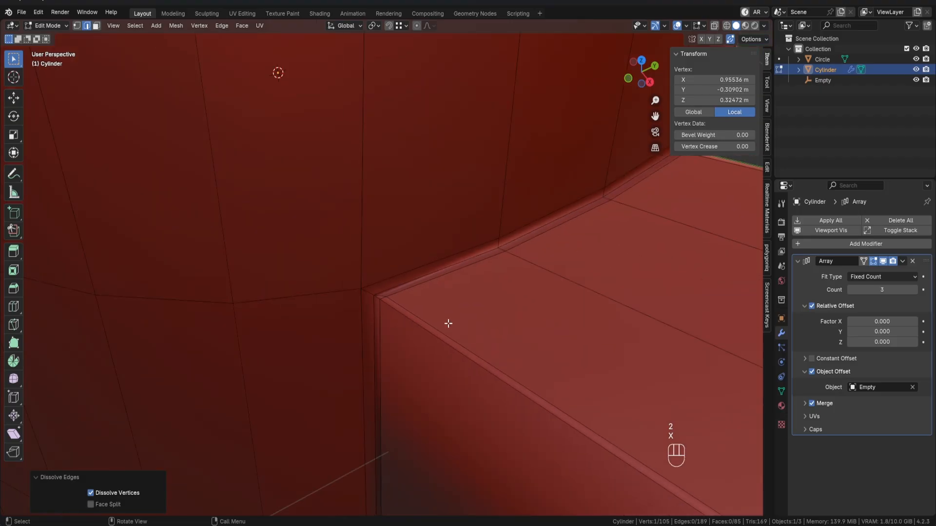
pyautogui.keyDown('shift'); pyautogui.moveTo(580, 273); pyautogui.dragTo(382, 359, button='middle'); pyautogui.keyUp('shift')
pyautogui.moveTo(468, 285); pyautogui.dragTo(414, 312, button='middle')
pyautogui.press('1')
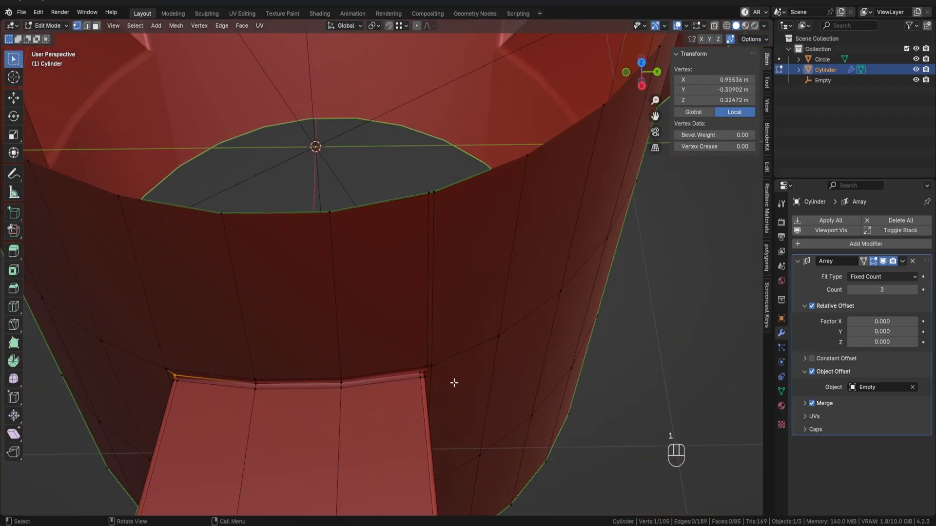
pyautogui.moveTo(471, 399); pyautogui.dragTo(434, 369, button='middle')
pyautogui.keyDown('shift'); pyautogui.moveTo(414, 374); pyautogui.dragTo(431, 275, button='middle'); pyautogui.keyUp('shift')
pyautogui.scroll(3, 390, 438)
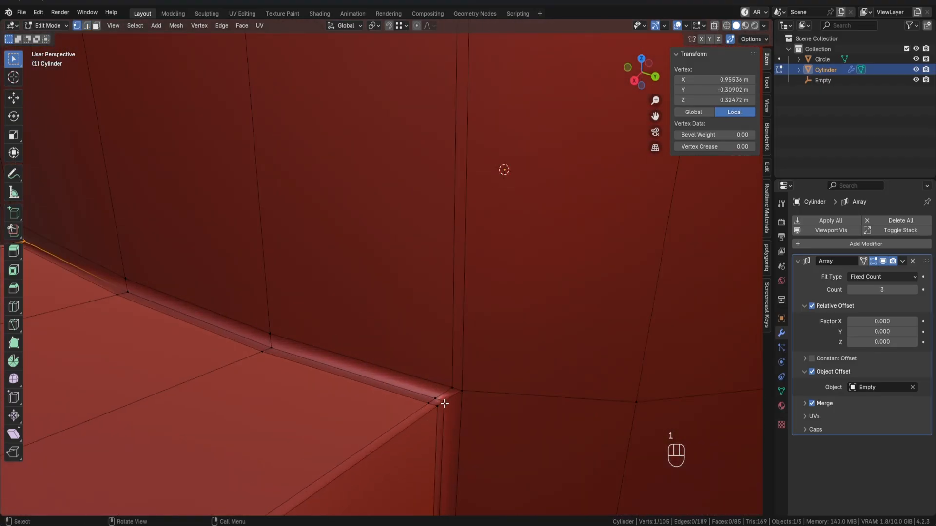
pyautogui.press('g')
pyautogui.press('g')
pyautogui.click(456, 415)
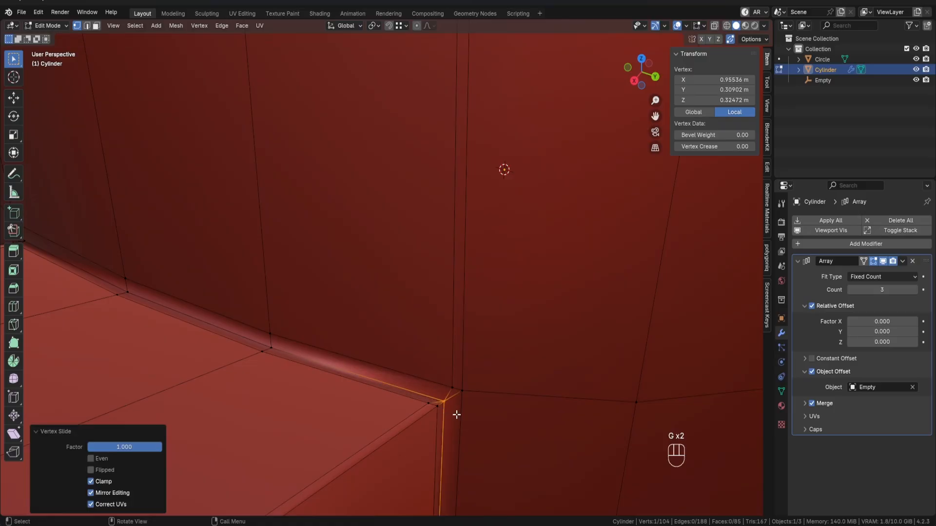
# Step: Dissolve the redundant edge run going up the hub from the upper corner on the positive Y side
pyautogui.press('2')
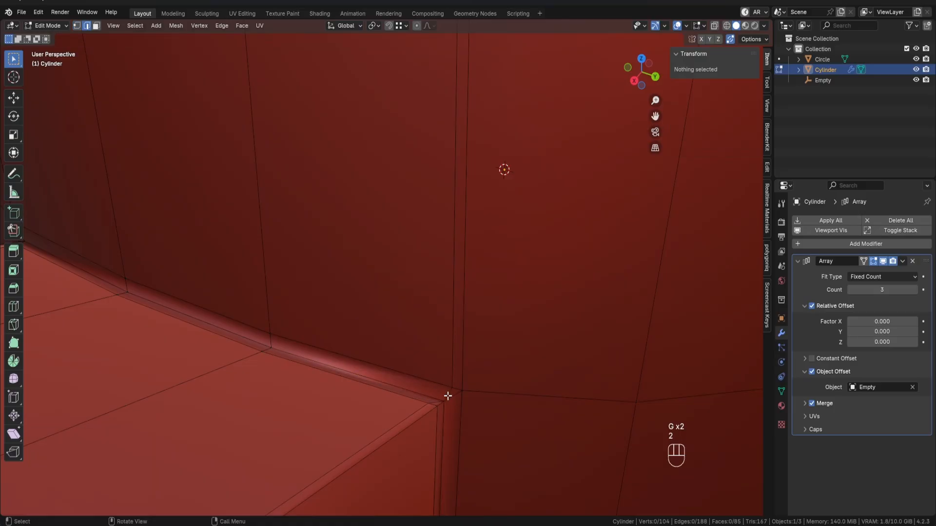
pyautogui.keyDown('alt'); pyautogui.click(448, 396); pyautogui.keyUp('alt')
pyautogui.press('x')
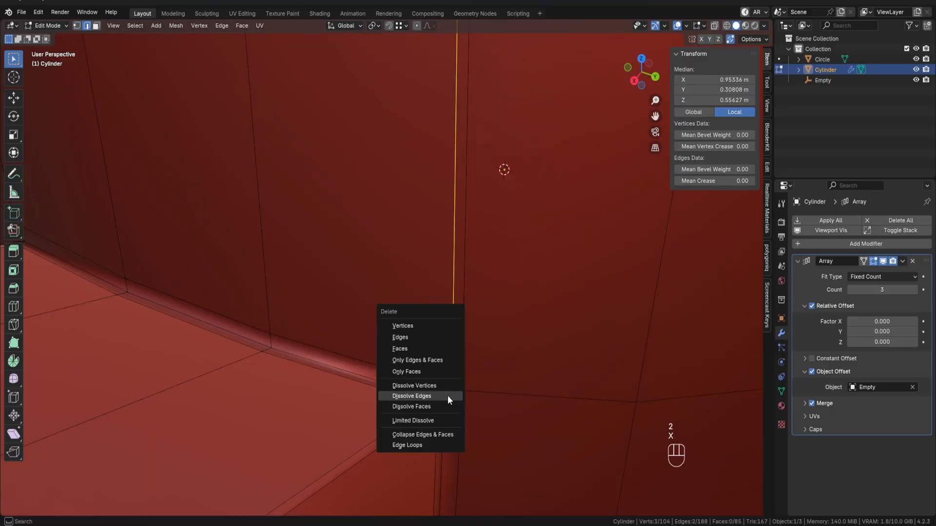
pyautogui.click(446, 394)
# Step: Slide the extra bevel vertex at the arm's lower corner on the positive Y side fully onto the adjacent corner vertex
pyautogui.scroll(-4, 447, 394)
pyautogui.keyDown('shift'); pyautogui.moveTo(446, 393); pyautogui.dragTo(482, 277, button='middle'); pyautogui.keyUp('shift')
pyautogui.scroll(4, 457, 343)
pyautogui.moveTo(458, 342); pyautogui.dragTo(432, 95, button='middle')
pyautogui.scroll(2, 445, 173)
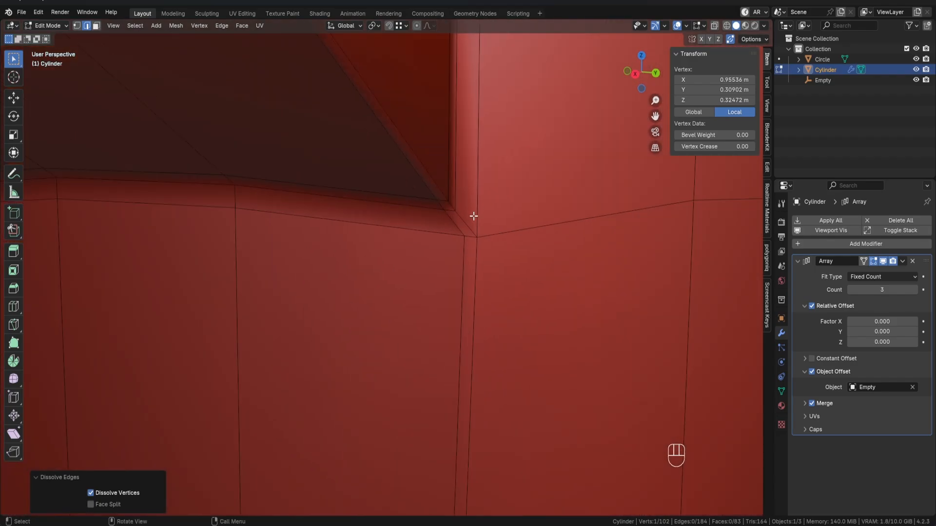
pyautogui.press('1')
pyautogui.scroll(2, 472, 228)
pyautogui.moveTo(472, 228); pyautogui.dragTo(441, 255, button='middle')
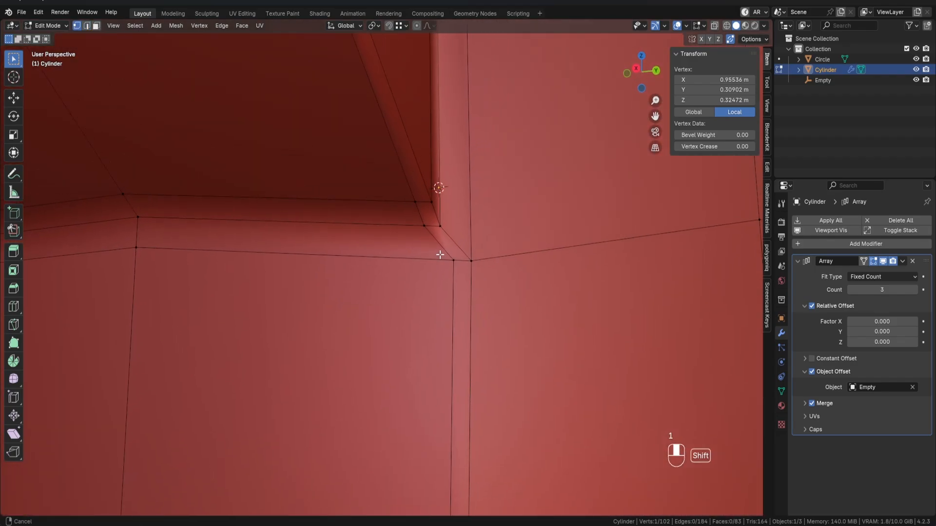
pyautogui.scroll(2, 440, 249)
pyautogui.click(431, 226)
pyautogui.press('g')
pyautogui.press('g')
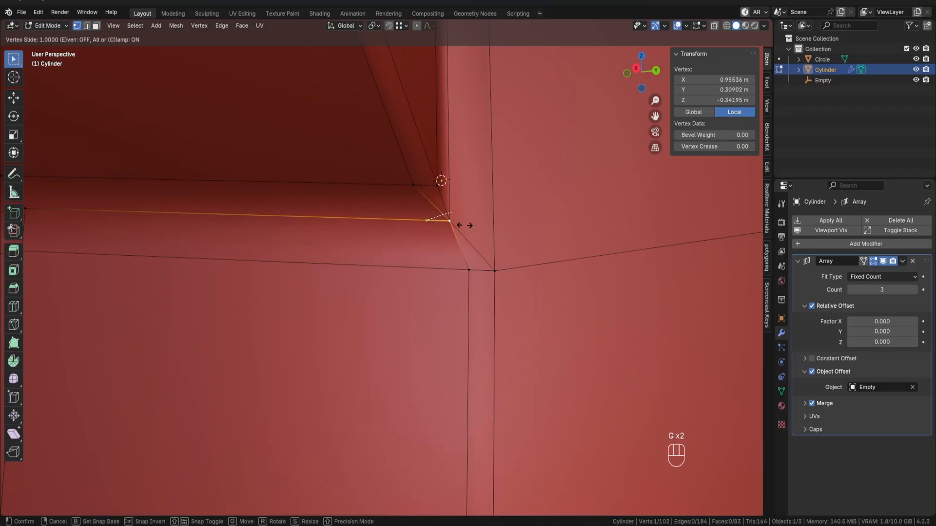
pyautogui.click(466, 225)
# Step: Dissolve the redundant edge run going down the hub from the lower corner on the positive Y side
pyautogui.press('2')
pyautogui.keyDown('alt'); pyautogui.click(460, 257); pyautogui.keyUp('alt')
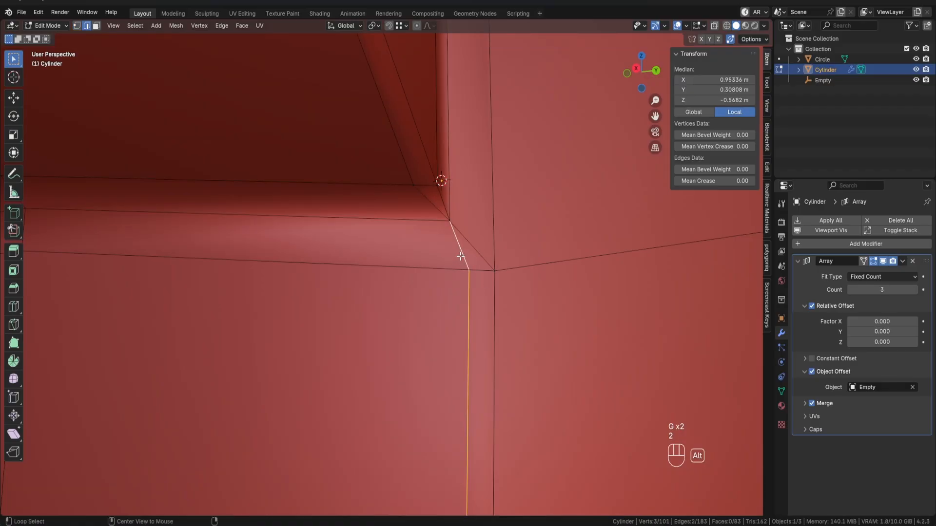
pyautogui.press('x')
pyautogui.click(460, 256)
# Step: Slide the extra bevel vertex at the arm's lower corner on the negative Y side onto the adjacent corner vertex
pyautogui.scroll(-4, 451, 310)
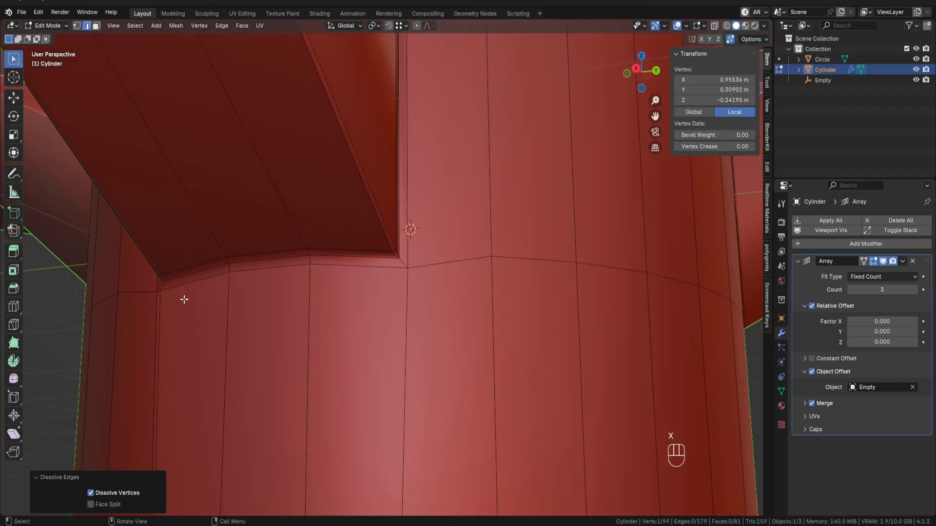
pyautogui.click(160, 291)
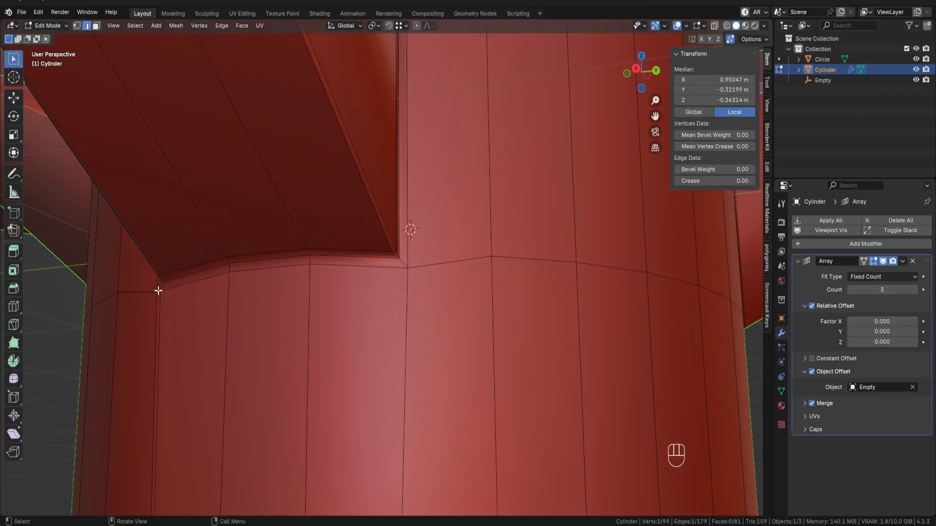
pyautogui.press('KP_Decimal')
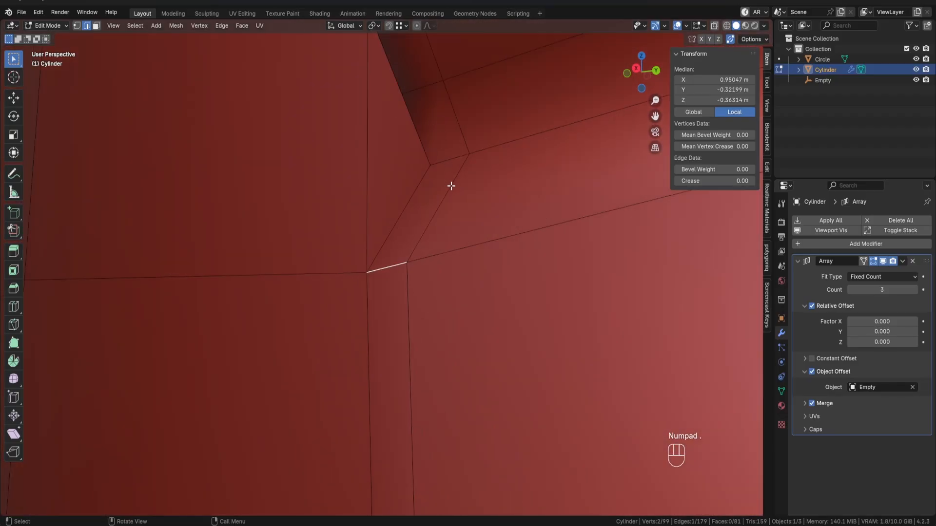
pyautogui.press('1')
pyautogui.click(466, 150)
pyautogui.moveTo(466, 215); pyautogui.dragTo(512, 207, button='middle')
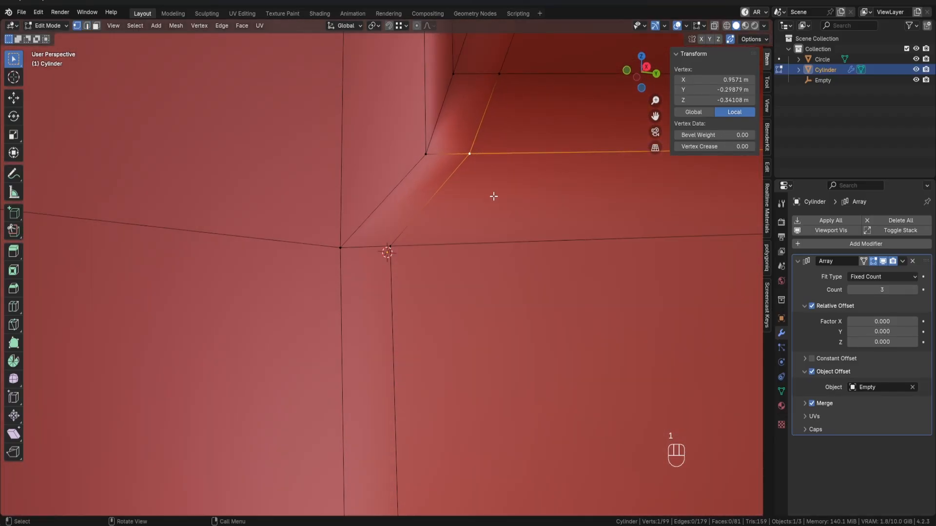
pyautogui.press('g')
pyautogui.press('g')
pyautogui.click(433, 160)
# Step: Dissolve the redundant edge run going down the hub from the lower corner on the negative Y side
pyautogui.press('2')
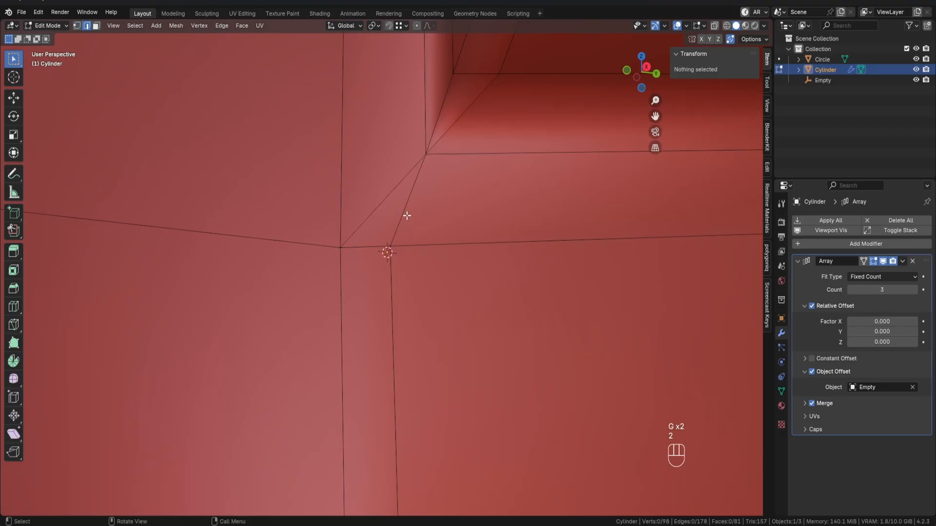
pyautogui.keyDown('alt'); pyautogui.click(405, 214); pyautogui.keyUp('alt')
pyautogui.press('x')
pyautogui.click(408, 218)
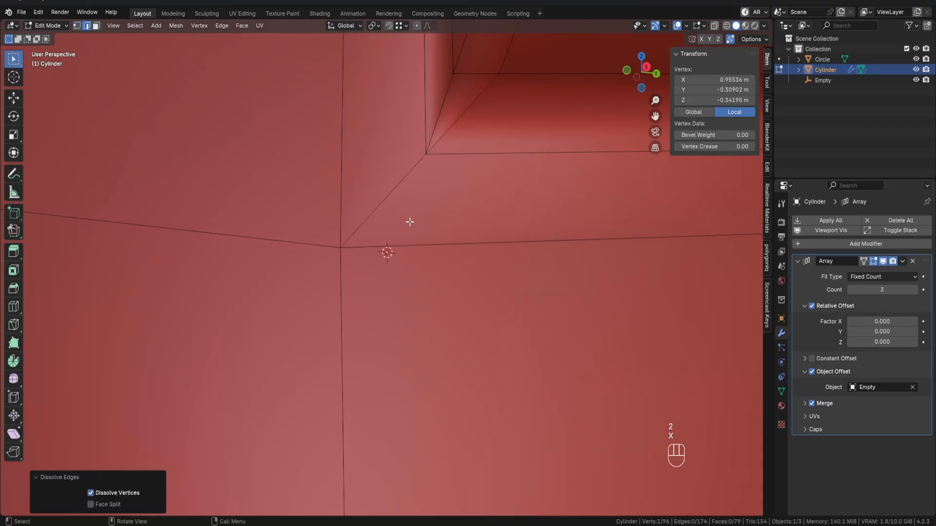
# Step: Add a loop cut around the hub and arm sides just below the arm's top edge, with a slide factor of -0.970
pyautogui.moveTo(409, 222); pyautogui.dragTo(441, 326, button='middle')
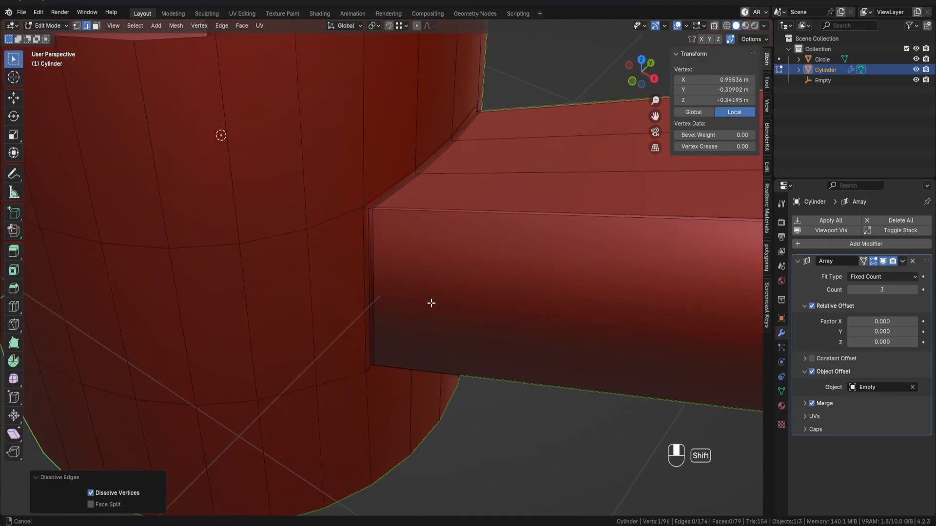
pyautogui.scroll(2, 442, 318)
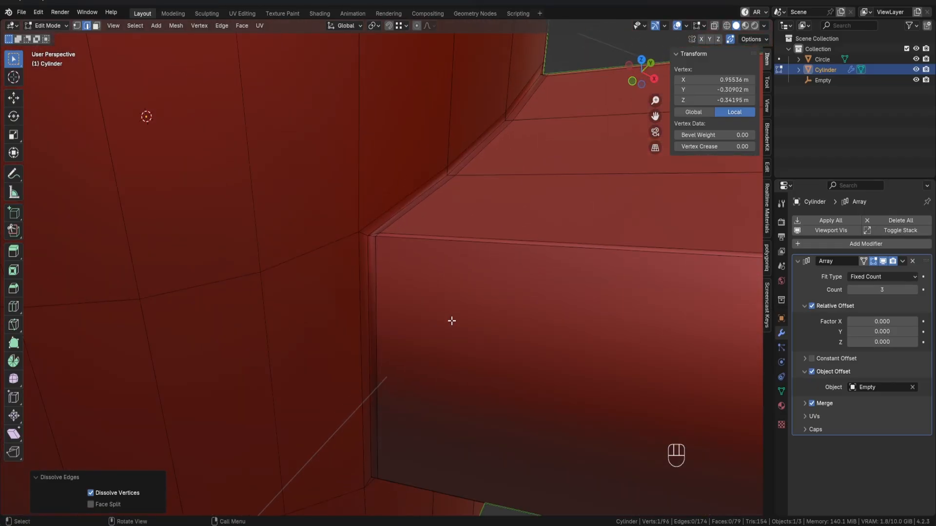
pyautogui.hotkey('ctrl', 'z')
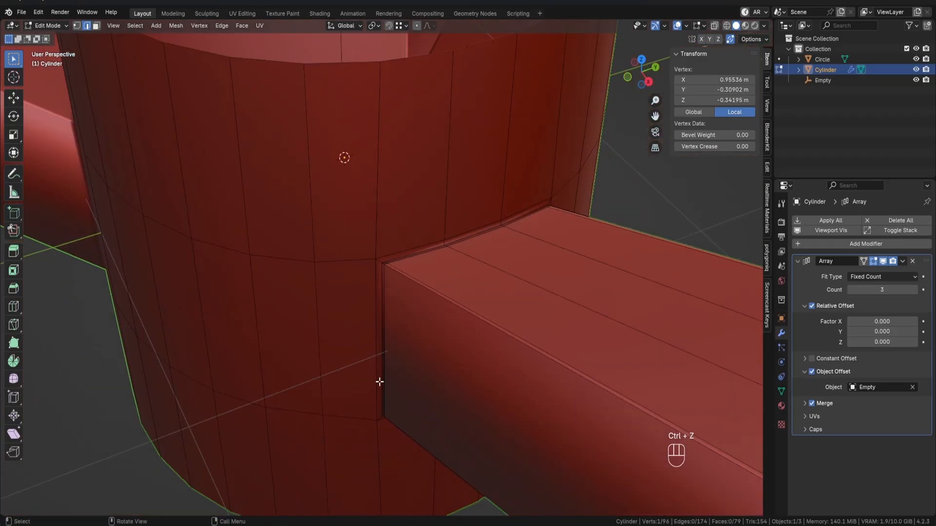
pyautogui.hotkey('ctrl', 'r')
pyautogui.click(363, 368)
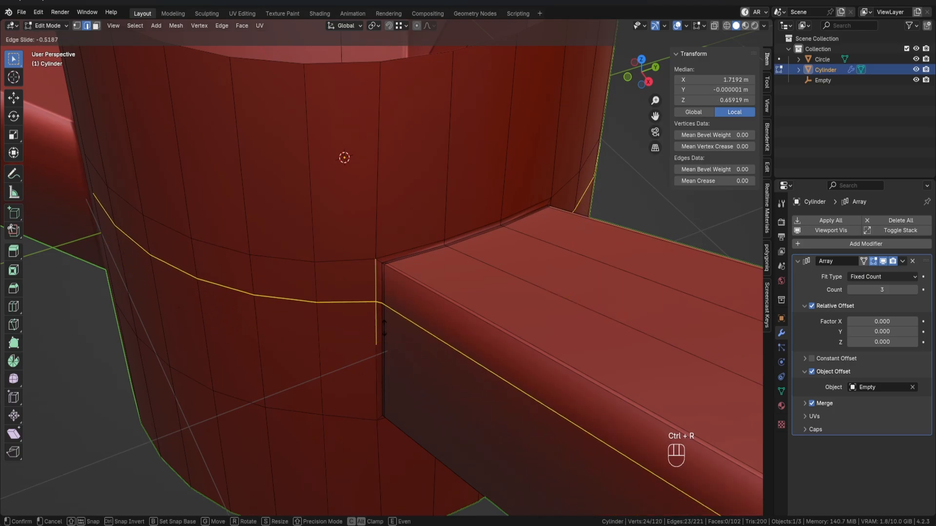
pyautogui.click(384, 294)
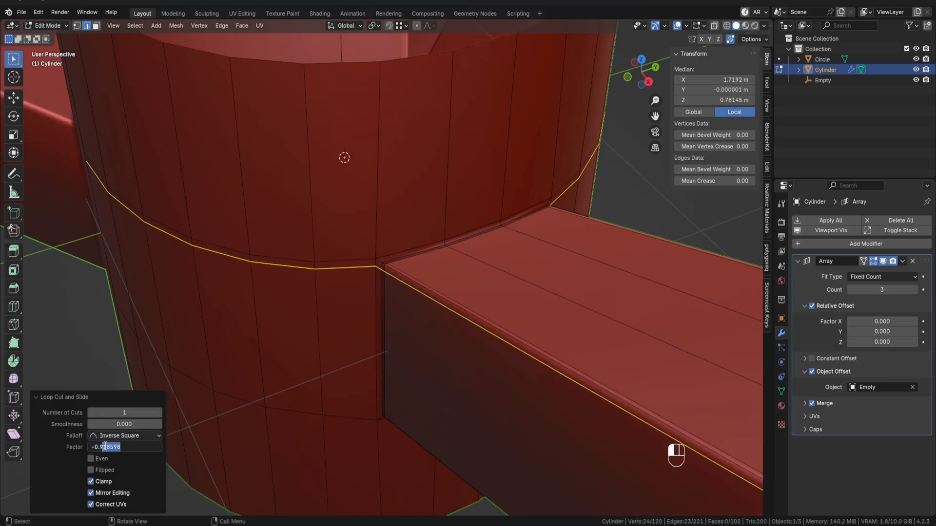
pyautogui.press('Return')
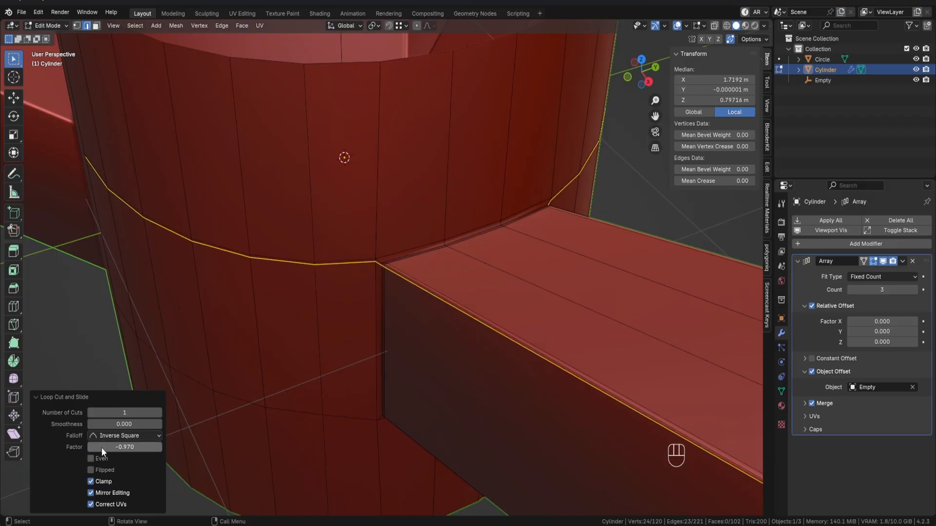
# Step: Add a second loop cut around the hub and arm sides just above the arm's bottom edge, with a slide factor of 0.970
pyautogui.scroll(4, 397, 312)
pyautogui.scroll(2, 399, 306)
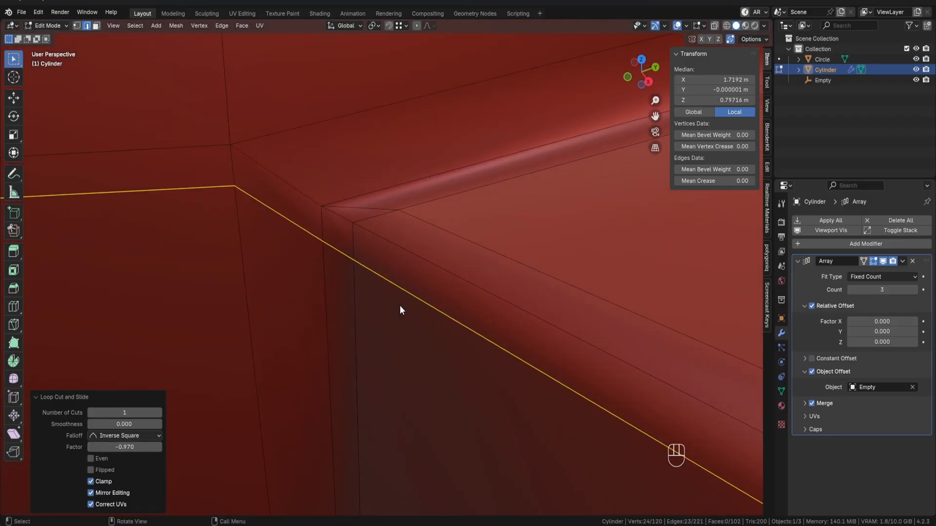
pyautogui.moveTo(398, 308); pyautogui.dragTo(411, 323, button='middle')
pyautogui.scroll(-5, 411, 322)
pyautogui.scroll(6, 399, 319)
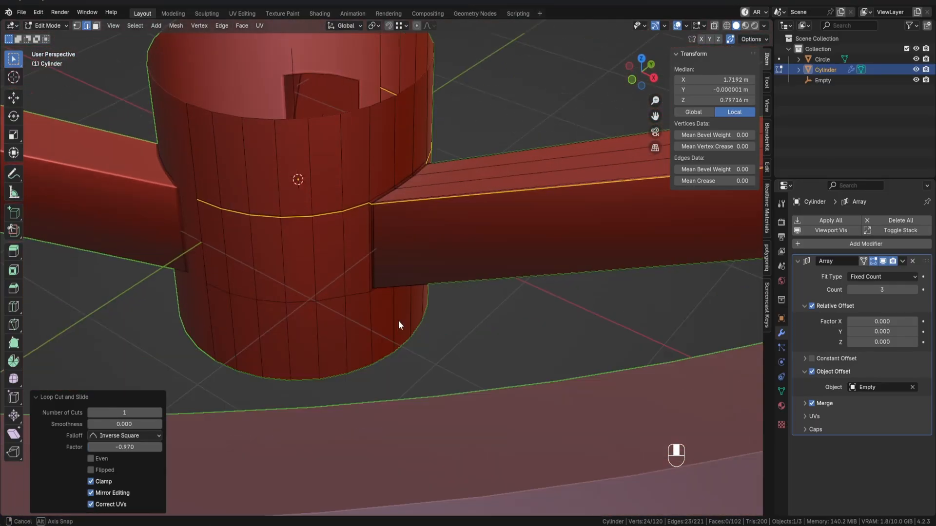
pyautogui.hotkey('ctrl', 'r')
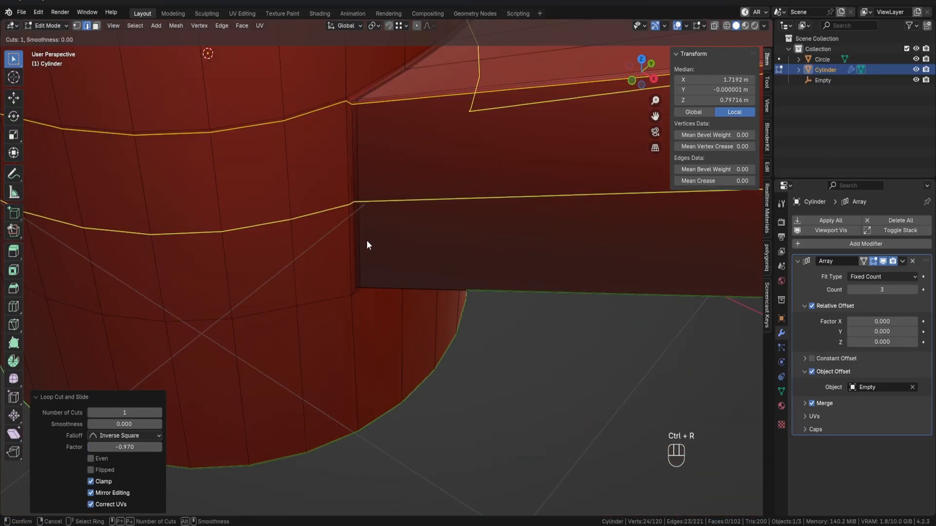
pyautogui.click(366, 241)
pyautogui.click(331, 346)
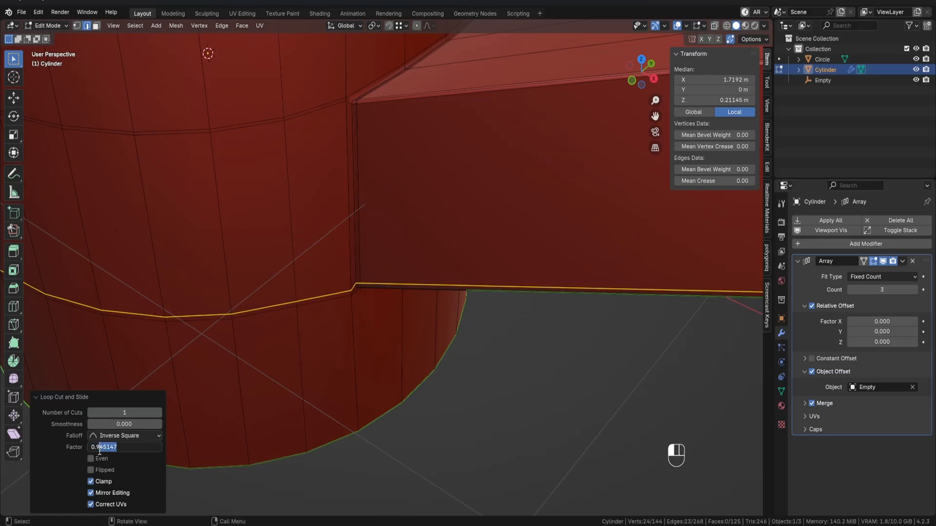
pyautogui.press('Return')
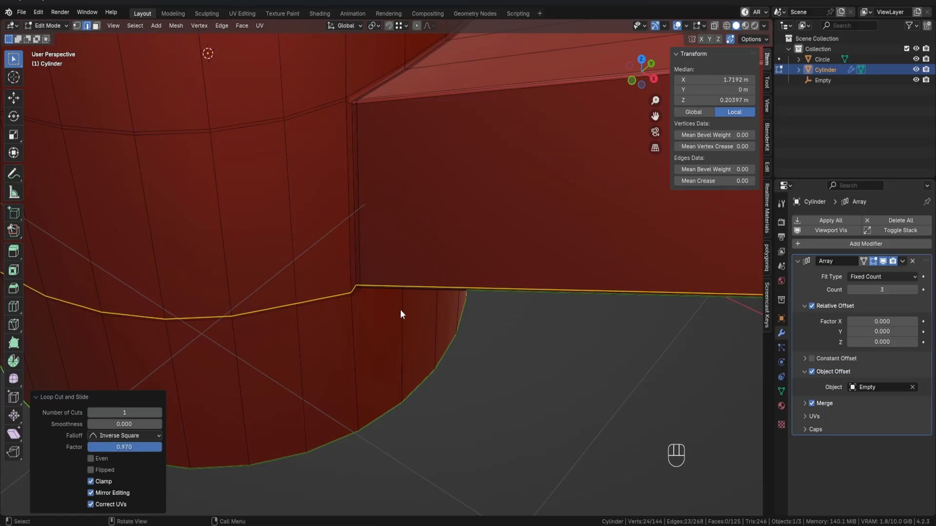
# Step: Slide the extra loop-cut vertex at the arm's upper hub corner on the negative Y side fully onto the adjacent corner vertex
pyautogui.click(580, 396)
pyautogui.press('Tab')
pyautogui.moveTo(408, 275); pyautogui.dragTo(401, 242, button='middle')
pyautogui.press('Tab')
pyautogui.keyDown('shift'); pyautogui.moveTo(400, 154); pyautogui.dragTo(419, 283, button='middle'); pyautogui.keyUp('shift')
pyautogui.scroll(6, 422, 284)
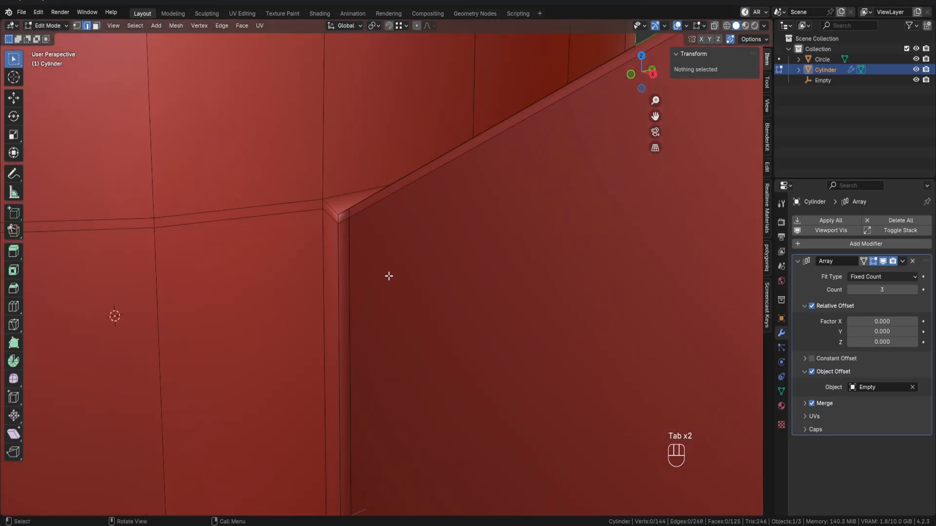
pyautogui.keyDown('shift'); pyautogui.moveTo(309, 235); pyautogui.dragTo(411, 265, button='middle'); pyautogui.keyUp('shift')
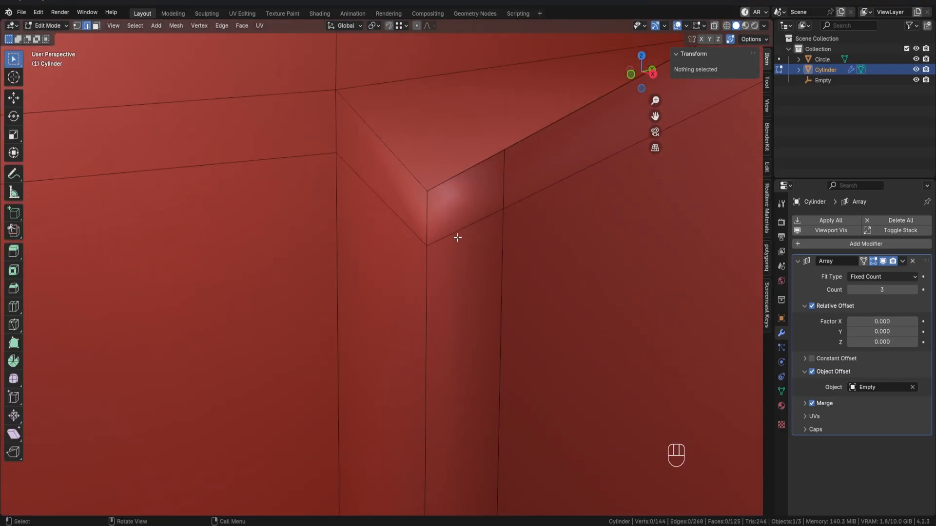
pyautogui.moveTo(457, 237); pyautogui.dragTo(438, 280, button='middle')
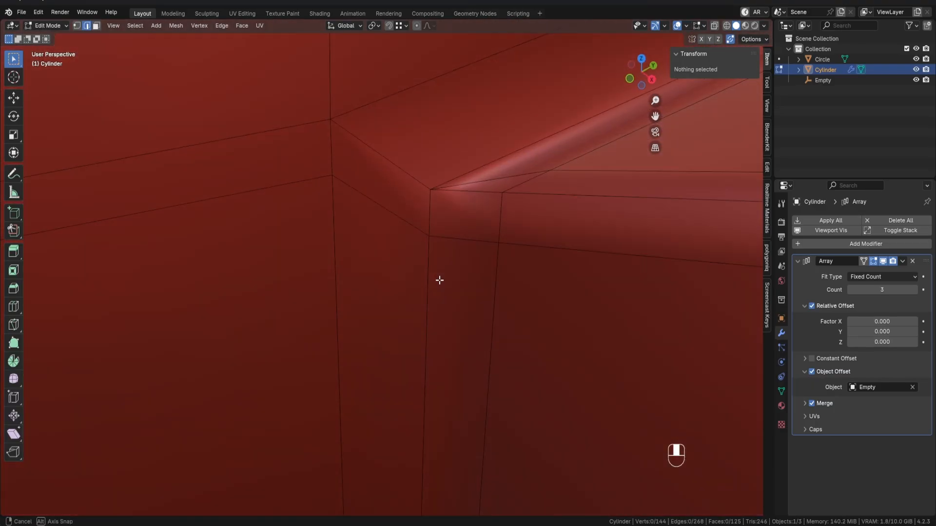
pyautogui.click(430, 241)
pyautogui.press('g')
pyautogui.press('g')
pyautogui.click(389, 216)
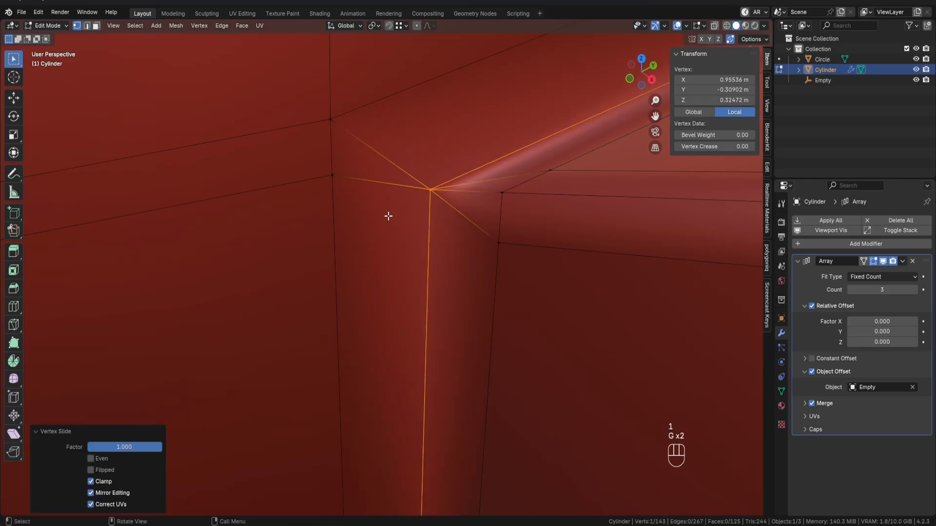
# Step: Dissolve the redundant edge run going around the hub from the upper corner on the negative Y side
pyautogui.keyDown('alt'); pyautogui.click(378, 181); pyautogui.keyUp('alt')
pyautogui.scroll(-7, 353, 255)
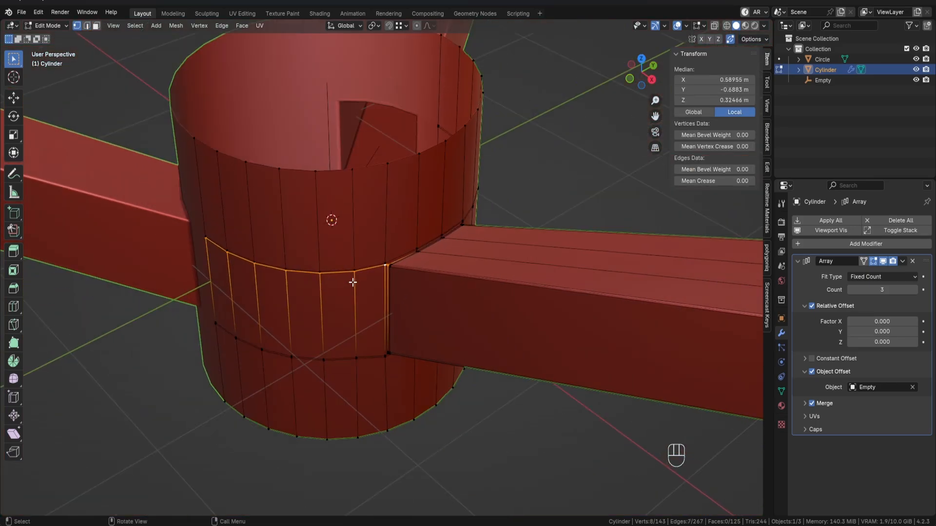
pyautogui.press('x')
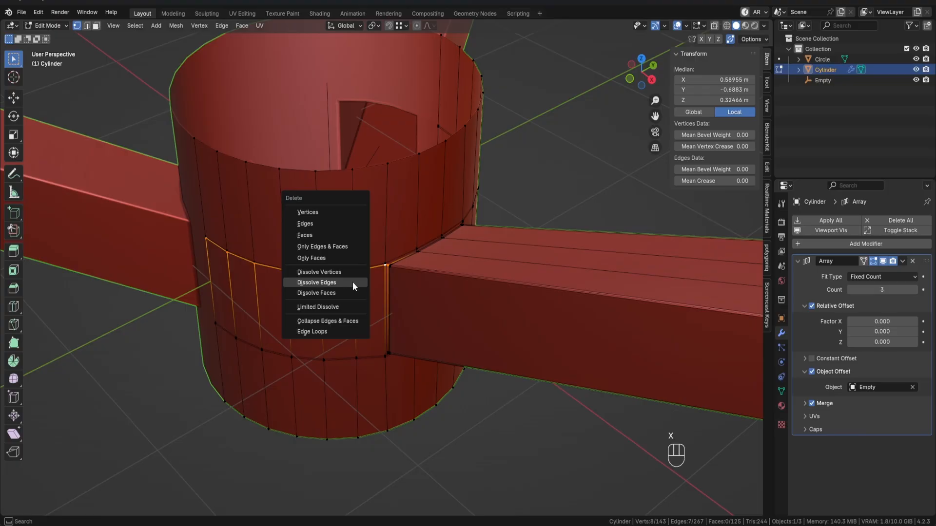
pyautogui.click(352, 283)
# Step: Slide the extra loop-cut vertex at the arm's lower hub corner on the negative Y side fully onto the adjacent corner vertex
pyautogui.scroll(6, 351, 280)
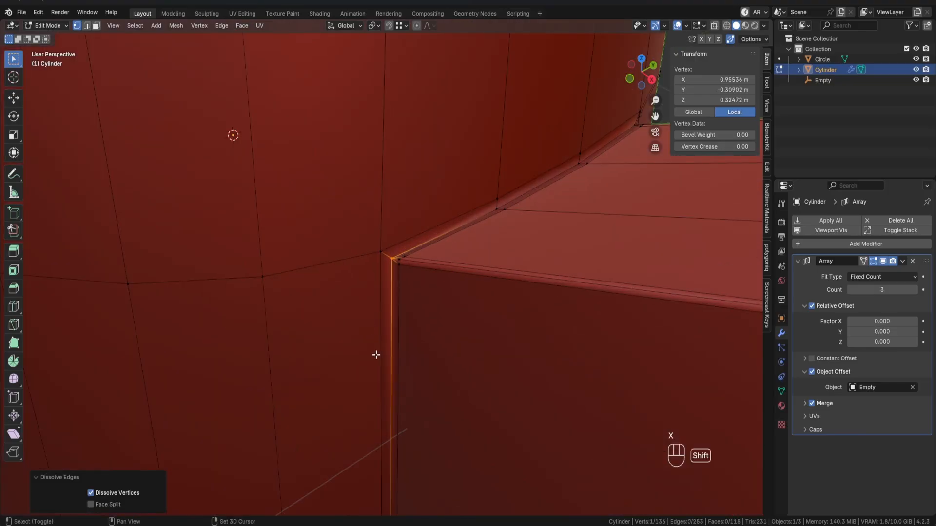
pyautogui.keyDown('shift'); pyautogui.moveTo(376, 354); pyautogui.dragTo(404, 512, button='middle'); pyautogui.keyUp('shift')
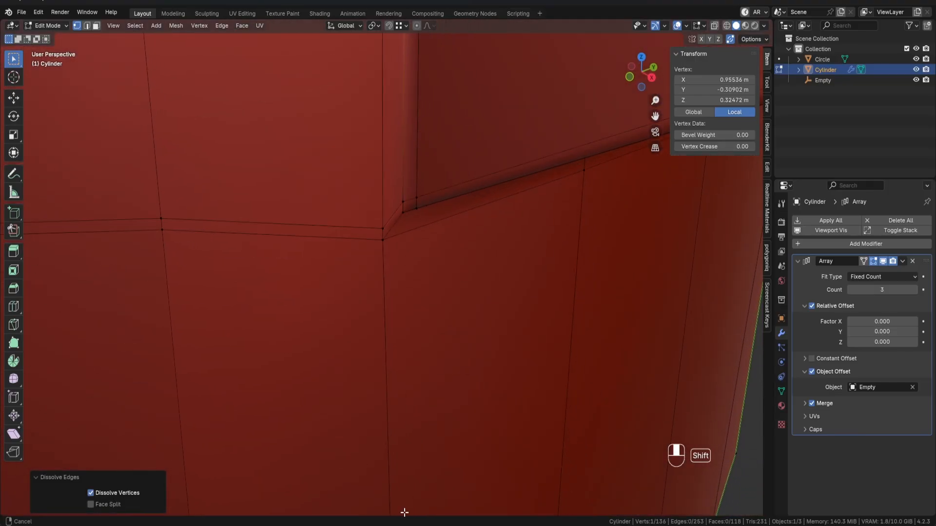
pyautogui.click(405, 203)
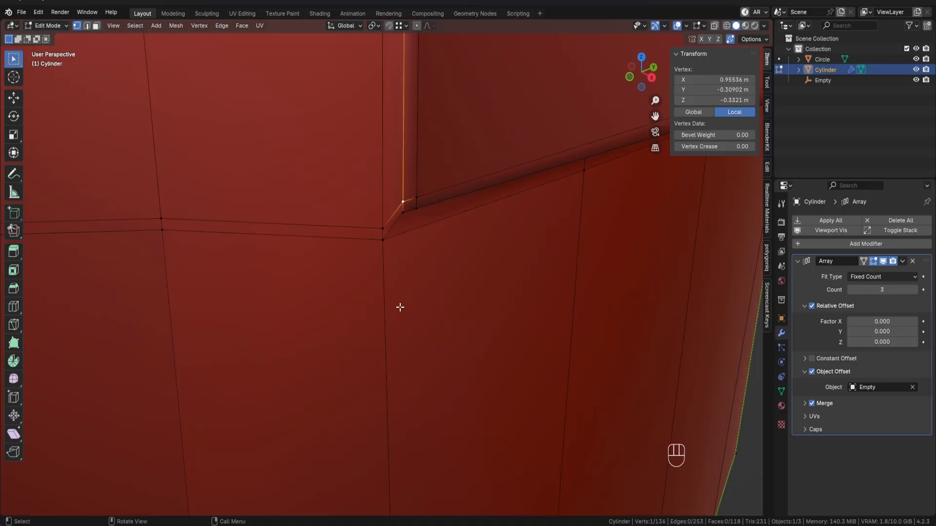
pyautogui.press('g')
pyautogui.press('g')
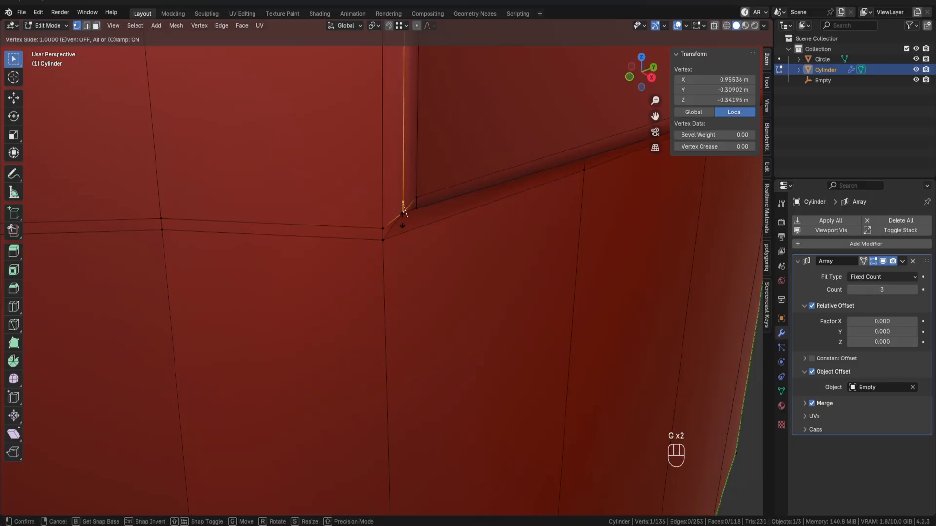
pyautogui.click(389, 229)
# Step: Dissolve the redundant edge run going around the hub from the lower corner on the negative Y side
pyautogui.keyDown('alt'); pyautogui.click(390, 222); pyautogui.keyUp('alt')
pyautogui.scroll(-3, 389, 222)
pyautogui.click(403, 292)
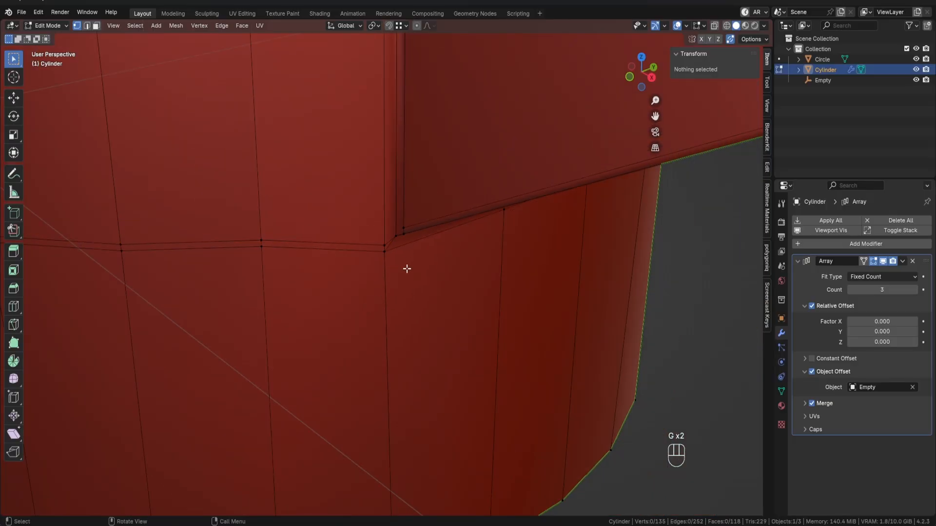
pyautogui.keyDown('alt'); pyautogui.click(391, 240); pyautogui.keyUp('alt')
pyautogui.press('2')
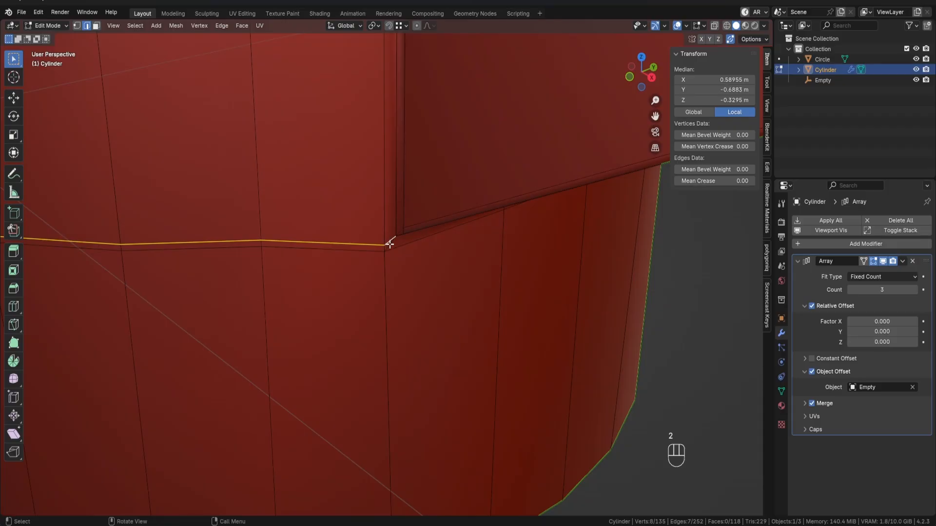
pyautogui.press('x')
pyautogui.click(390, 244)
# Step: Hide the Circle object and slide the extra loop-cut vertex at the arm's upper hub corner on the positive Y side onto the adjacent corner vertex
pyautogui.scroll(-4, 384, 321)
pyautogui.scroll(-1, 388, 323)
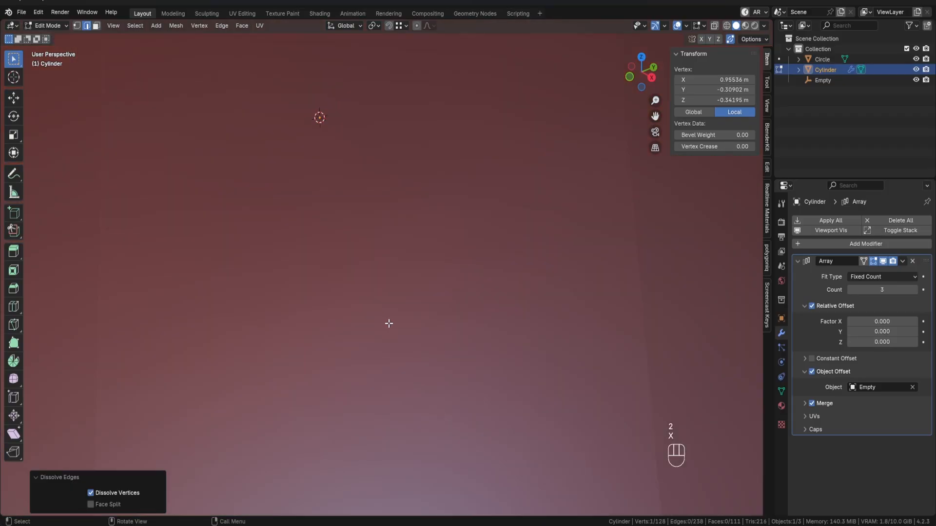
pyautogui.scroll(-3, 388, 324)
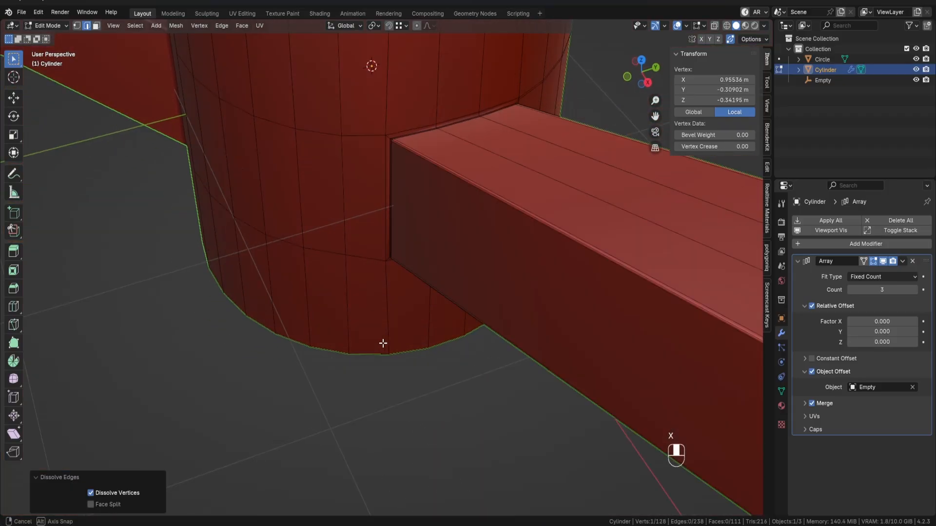
pyautogui.click(915, 59)
pyautogui.moveTo(559, 238); pyautogui.dragTo(487, 210, button='middle')
pyautogui.press('1')
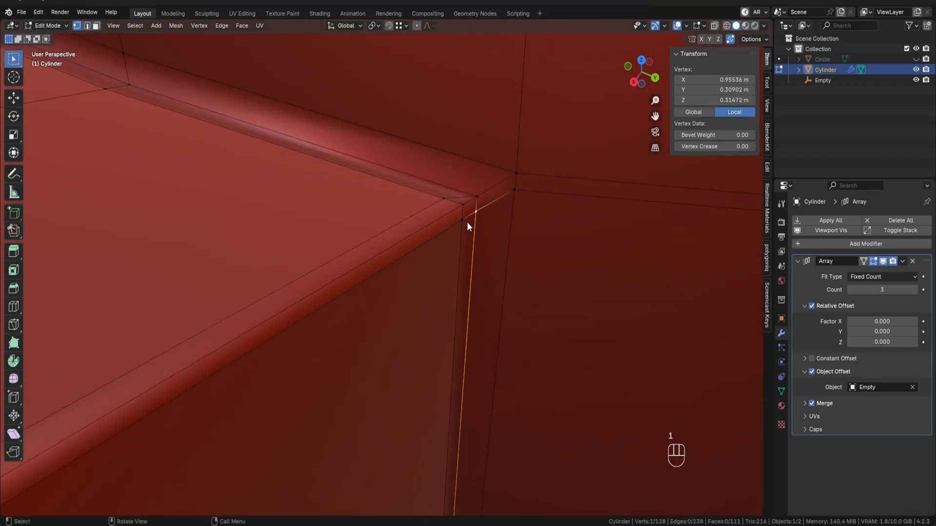
pyautogui.press('g')
pyautogui.press('g')
pyautogui.click(507, 225)
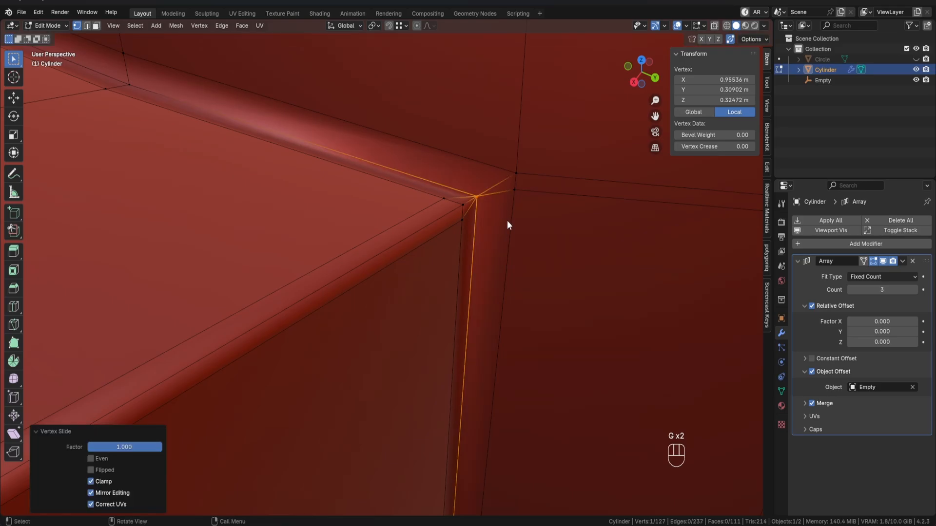
# Step: Dissolve the redundant edge run going around the hub from the upper corner on the positive Y side
pyautogui.press('2')
pyautogui.click(501, 191)
pyautogui.press('x')
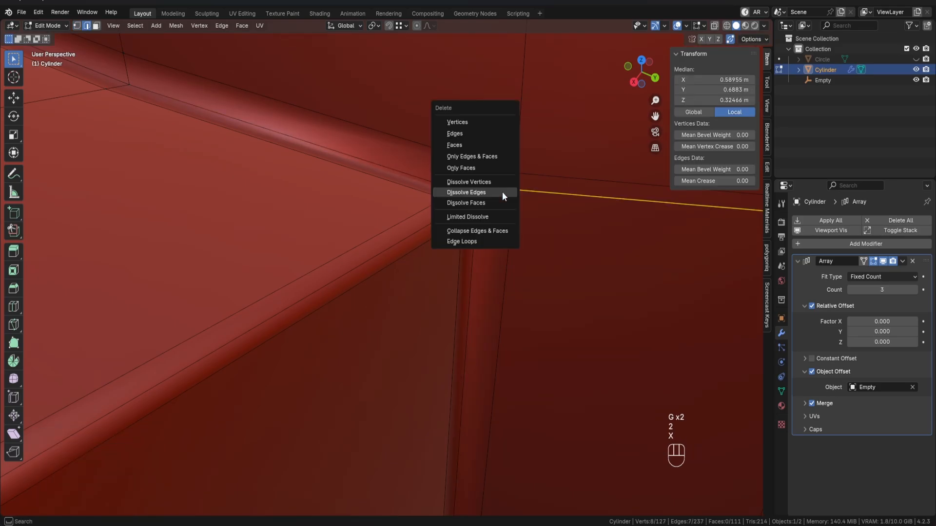
pyautogui.click(502, 192)
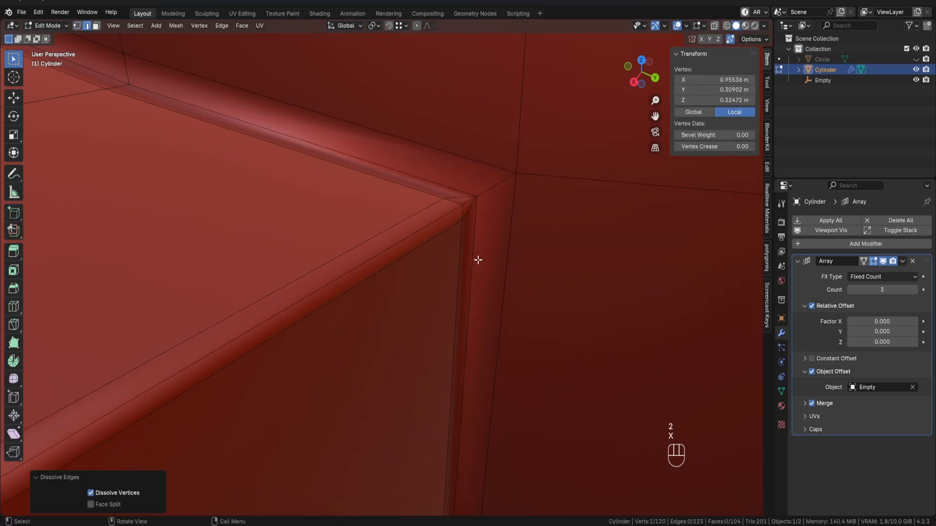
# Step: Slide the extra loop-cut vertex at the arm's lower hub corner on the positive Y side fully onto the adjacent corner vertex
pyautogui.moveTo(478, 260); pyautogui.dragTo(427, 167, button='middle')
pyautogui.press('1')
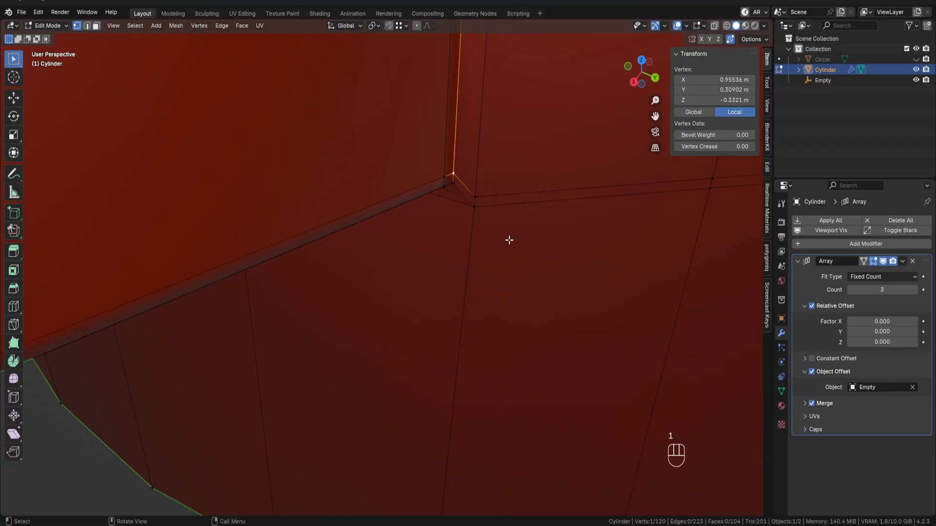
pyautogui.moveTo(509, 240); pyautogui.dragTo(482, 255, button='middle')
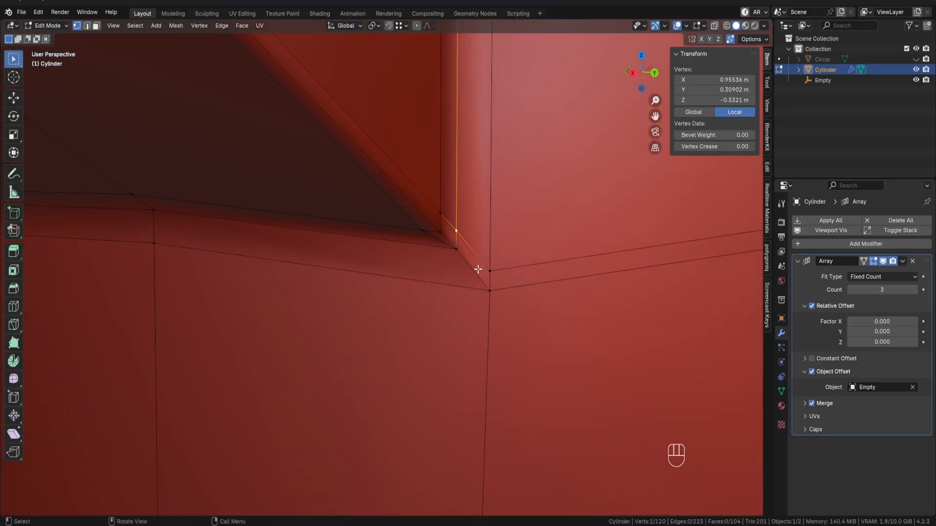
pyautogui.press('g')
pyautogui.press('g')
pyautogui.click(471, 299)
# Step: Dissolve the redundant edge run going around the hub from the lower corner on the positive Y side
pyautogui.press('2')
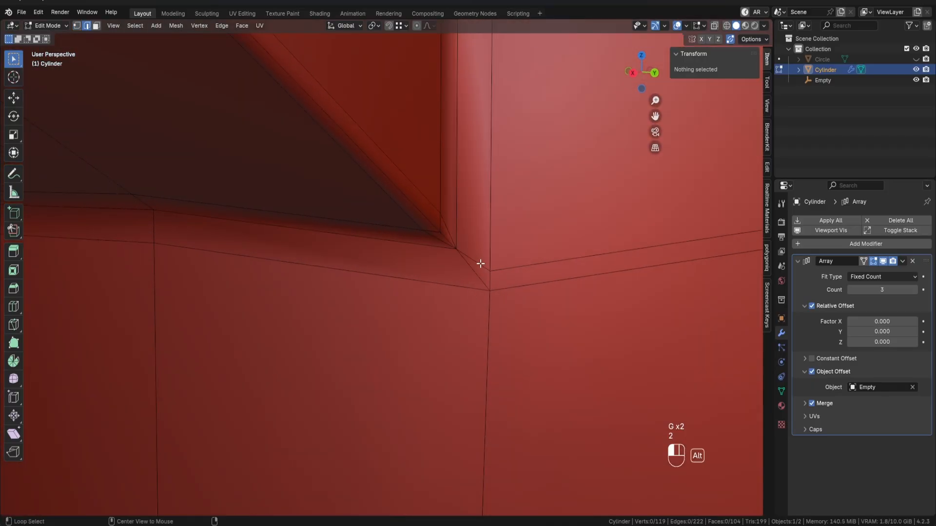
pyautogui.keyDown('alt'); pyautogui.click(481, 268); pyautogui.keyUp('alt')
pyautogui.press('x')
pyautogui.scroll(-10, 485, 274)
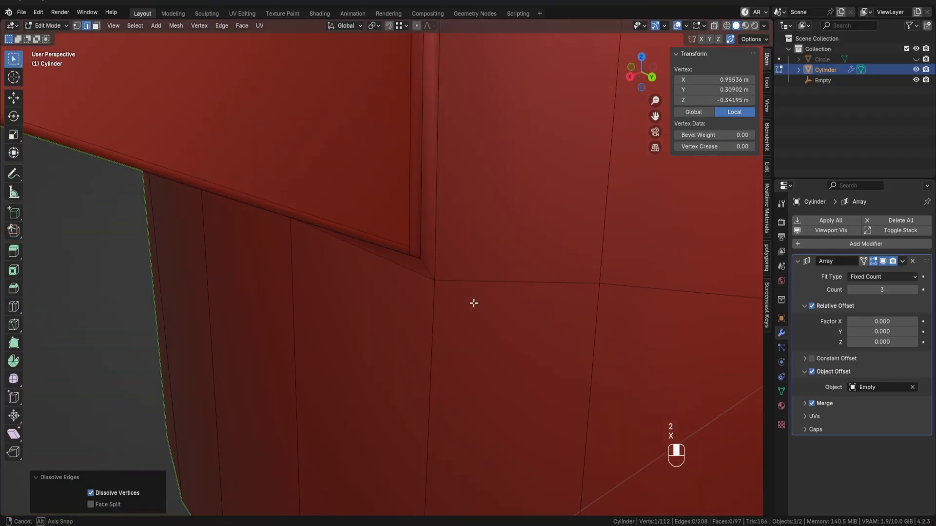
# Step: Select the faces closing the arm's outer end together with their narrow border strips and delete them
pyautogui.press('Tab')
pyautogui.scroll(-5, 447, 330)
pyautogui.moveTo(288, 335); pyautogui.dragTo(418, 297, button='middle')
pyautogui.scroll(2, 477, 319)
pyautogui.press('Tab')
pyautogui.keyDown('shift'); pyautogui.moveTo(393, 224); pyautogui.dragTo(388, 298, button='middle'); pyautogui.keyUp('shift')
pyautogui.scroll(3, 408, 305)
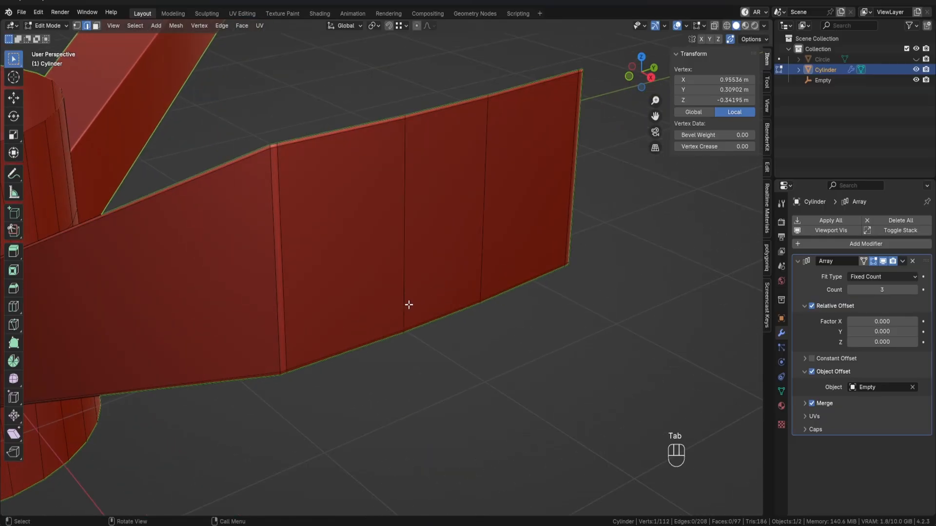
pyautogui.press('3')
pyautogui.moveTo(360, 206); pyautogui.dragTo(515, 215)
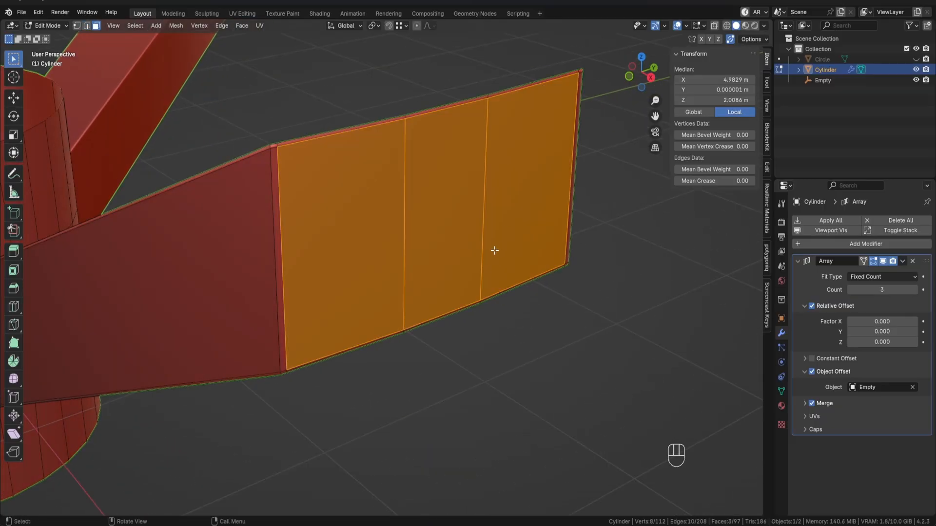
pyautogui.press('ctrl+KP_Add')
pyautogui.press('x')
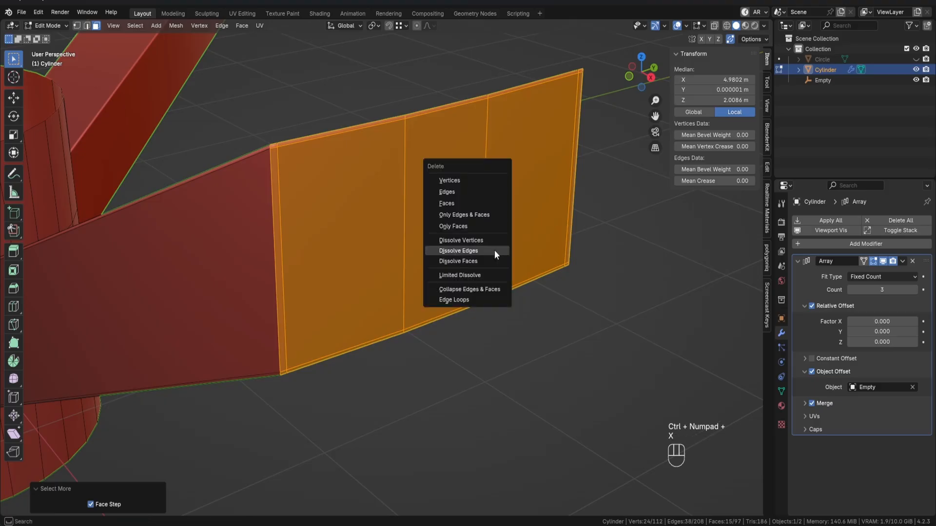
pyautogui.click(476, 203)
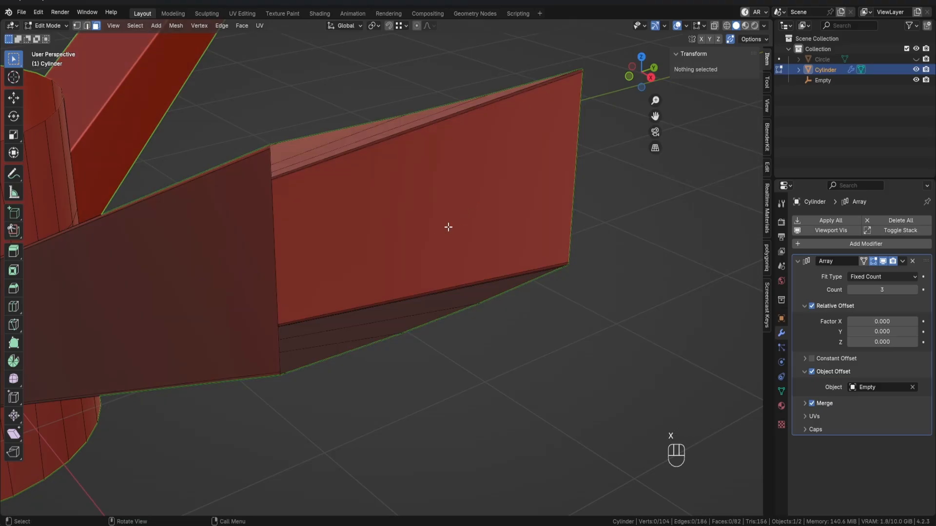
# Step: Add one loop cut around the arm, slid close to its open outer end with a factor of about -0.994
pyautogui.moveTo(449, 226); pyautogui.dragTo(481, 286, button='middle')
pyautogui.press('Tab')
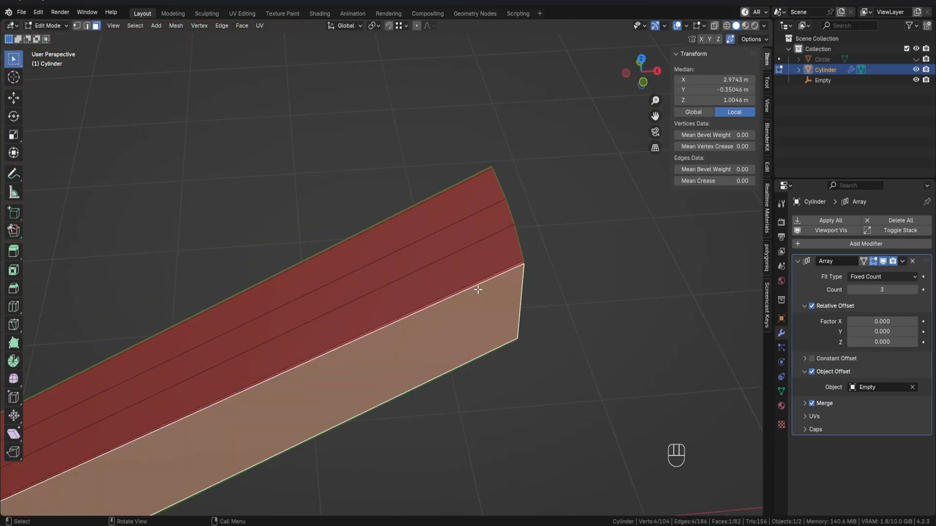
pyautogui.press('Tab')
pyautogui.hotkey('ctrl', 'r')
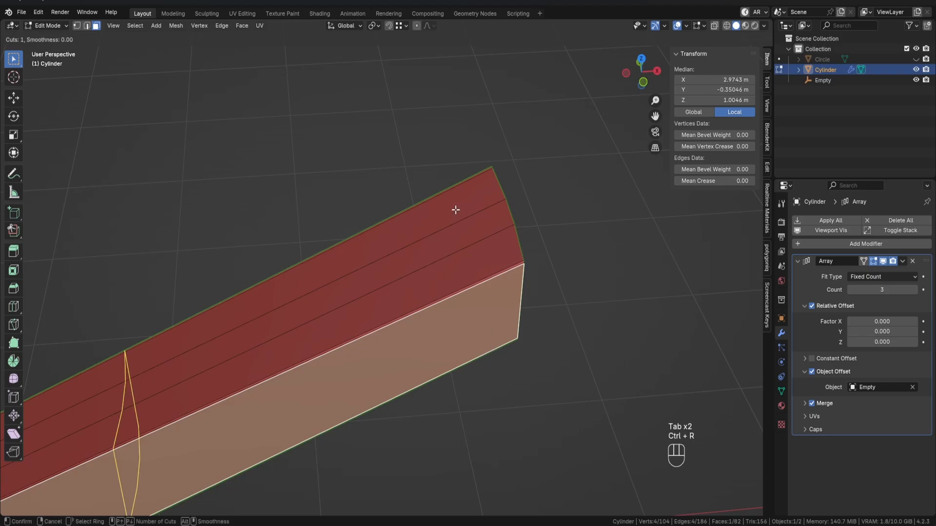
pyautogui.click(453, 209)
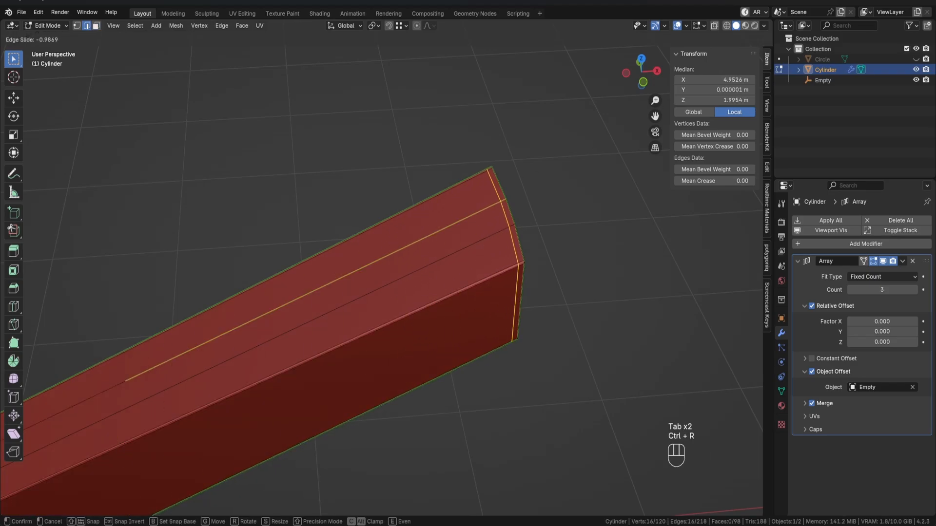
pyautogui.click(36, 37)
pyautogui.scroll(4, 439, 220)
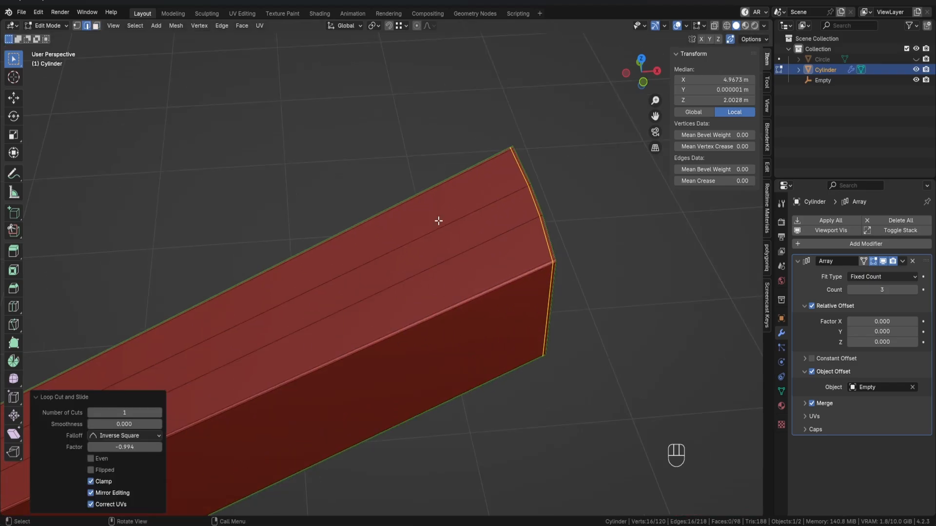
pyautogui.keyDown('shift'); pyautogui.moveTo(557, 271); pyautogui.dragTo(346, 279, button='middle'); pyautogui.keyUp('shift')
pyautogui.press('Tab')
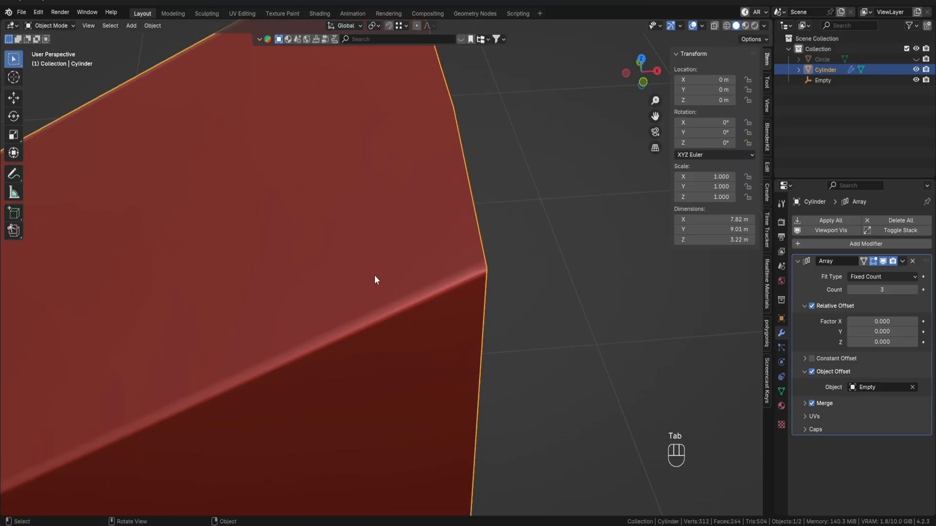
pyautogui.scroll(-4, 374, 275)
pyautogui.scroll(-6, 211, 300)
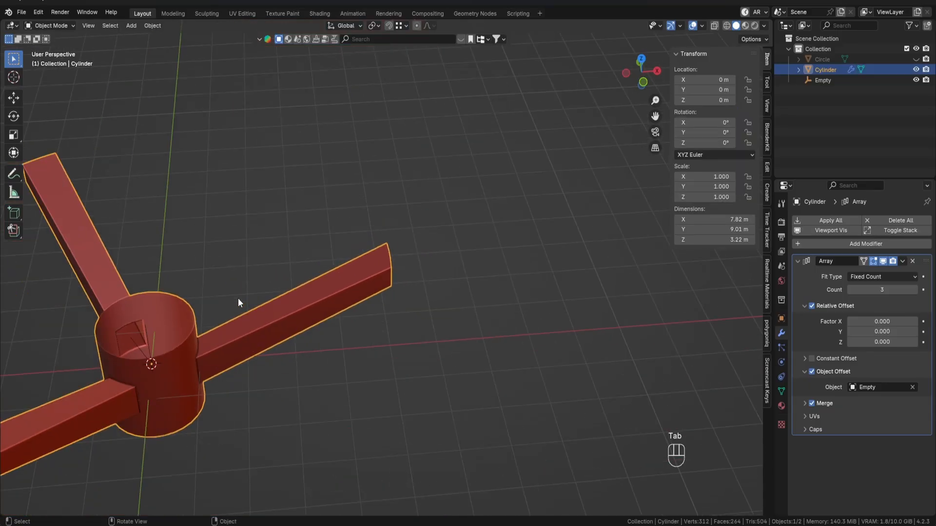
# Step: Examine the arrayed arms, their hub joints and open outer ends from several angles in Object and Edit Mode
pyautogui.scroll(5, 396, 238)
pyautogui.moveTo(463, 262); pyautogui.dragTo(420, 239, button='middle')
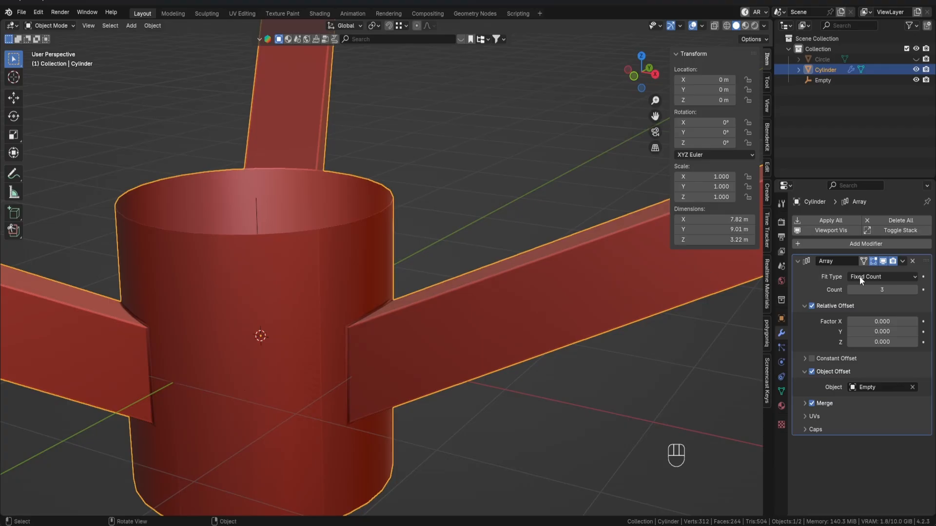
pyautogui.click(797, 261)
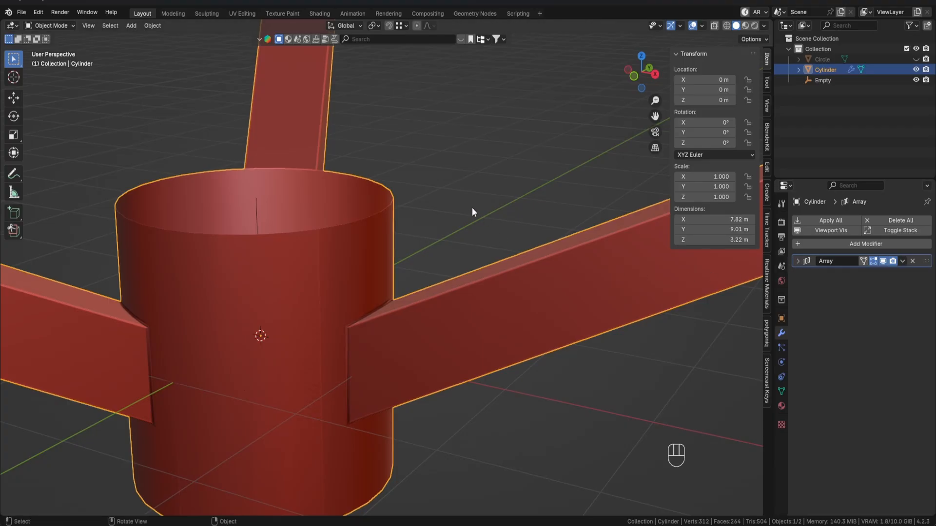
pyautogui.press('Tab')
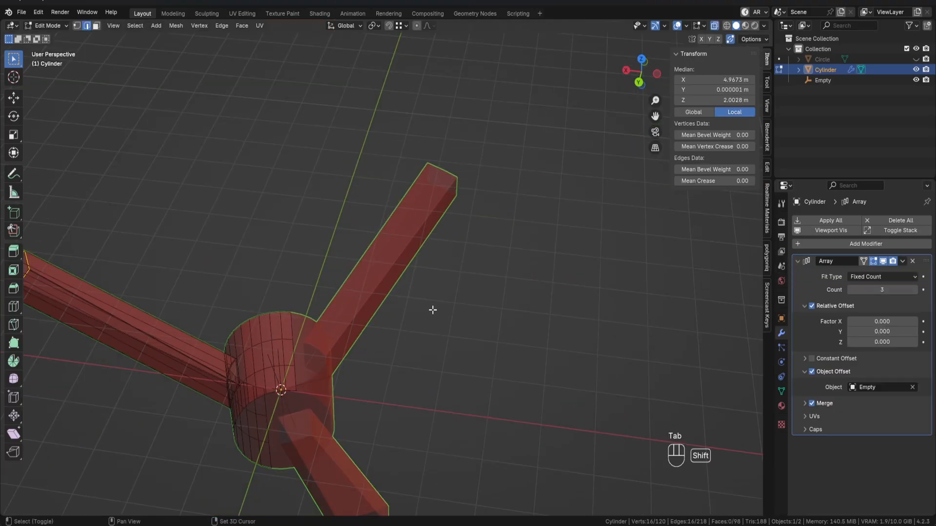
pyautogui.moveTo(432, 309); pyautogui.dragTo(515, 123, button='middle')
pyautogui.hotkey('alt', 'z')
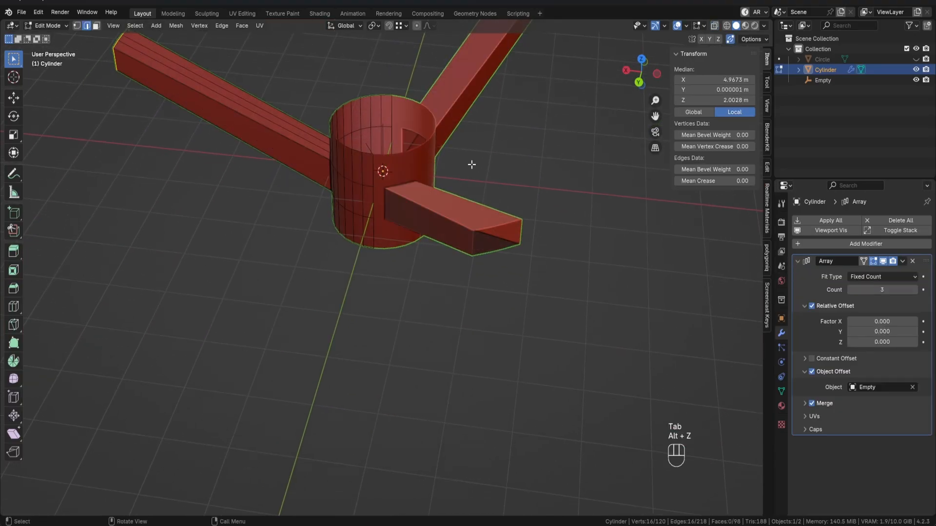
pyautogui.keyDown('shift'); pyautogui.moveTo(471, 164); pyautogui.dragTo(292, 294, button='middle'); pyautogui.keyUp('shift')
pyautogui.scroll(4, 464, 316)
pyautogui.scroll(-3, 502, 323)
pyautogui.scroll(3, 488, 290)
pyautogui.press('Tab')
pyautogui.click(462, 301)
pyautogui.press('Tab')
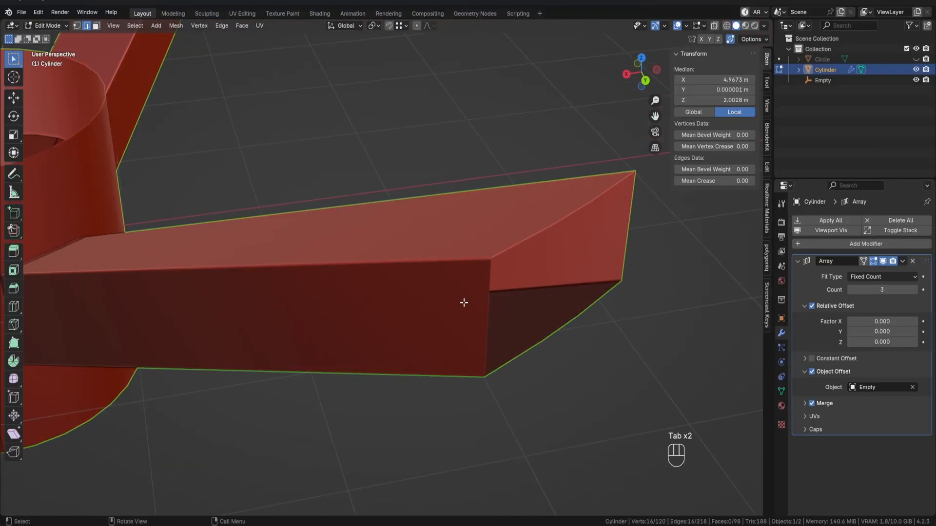
pyautogui.moveTo(464, 305); pyautogui.dragTo(508, 311, button='middle')
pyautogui.keyDown('shift'); pyautogui.moveTo(508, 312); pyautogui.dragTo(589, 141, button='middle'); pyautogui.keyUp('shift')
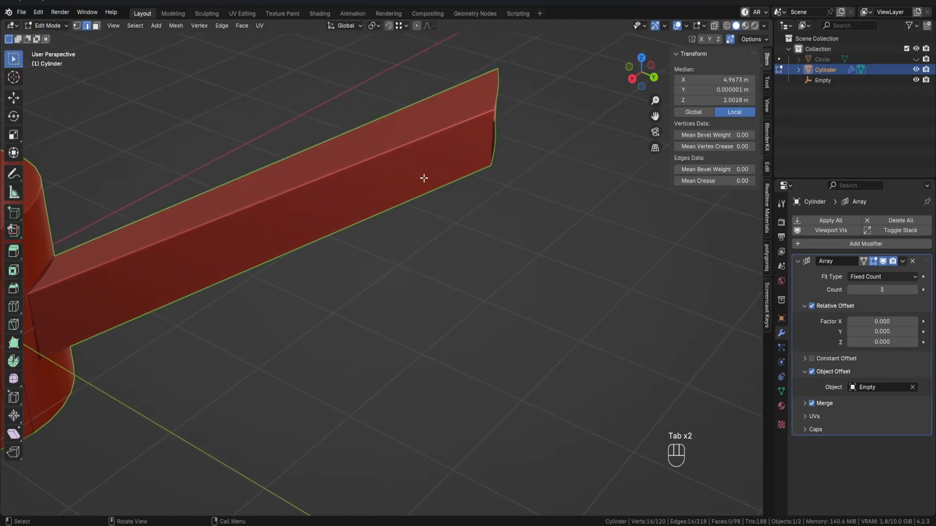
pyautogui.scroll(2, 424, 177)
pyautogui.keyDown('shift'); pyautogui.moveTo(456, 193); pyautogui.dragTo(720, 193, button='middle'); pyautogui.keyUp('shift')
pyautogui.press('Tab')
pyautogui.press('Tab')
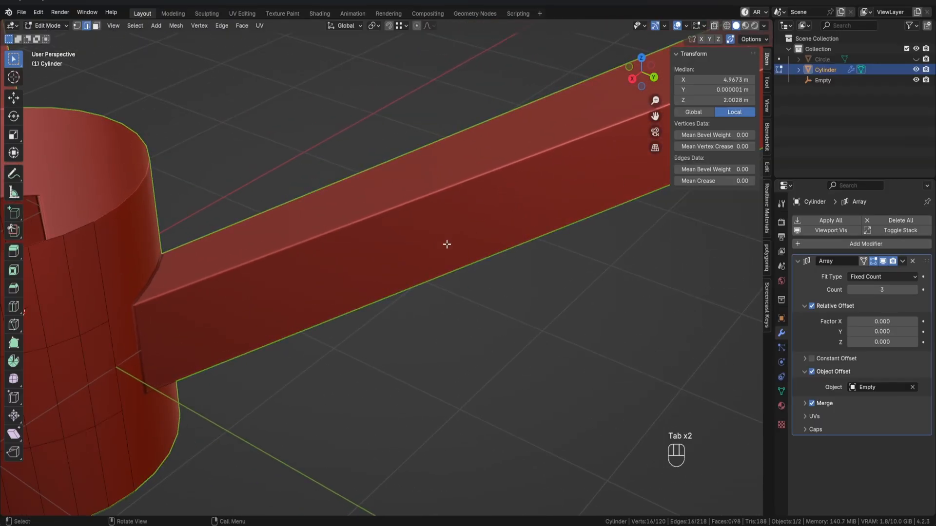
pyautogui.keyDown('shift'); pyautogui.moveTo(445, 244); pyautogui.dragTo(395, 326, button='middle'); pyautogui.keyUp('shift')
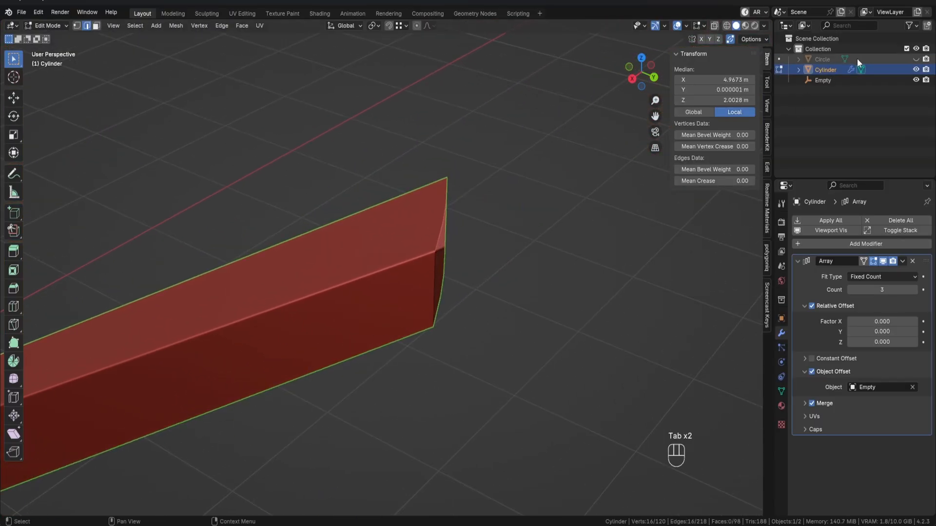
# Step: Unhide the Circle rim and edit its mesh together with the Cylinder around the joint with the arm's end
pyautogui.click(915, 60)
pyautogui.moveTo(373, 236); pyautogui.dragTo(424, 231, button='middle')
pyautogui.keyDown('shift'); pyautogui.moveTo(288, 226); pyautogui.dragTo(475, 429, button='middle'); pyautogui.keyUp('shift')
pyautogui.scroll(2, 556, 210)
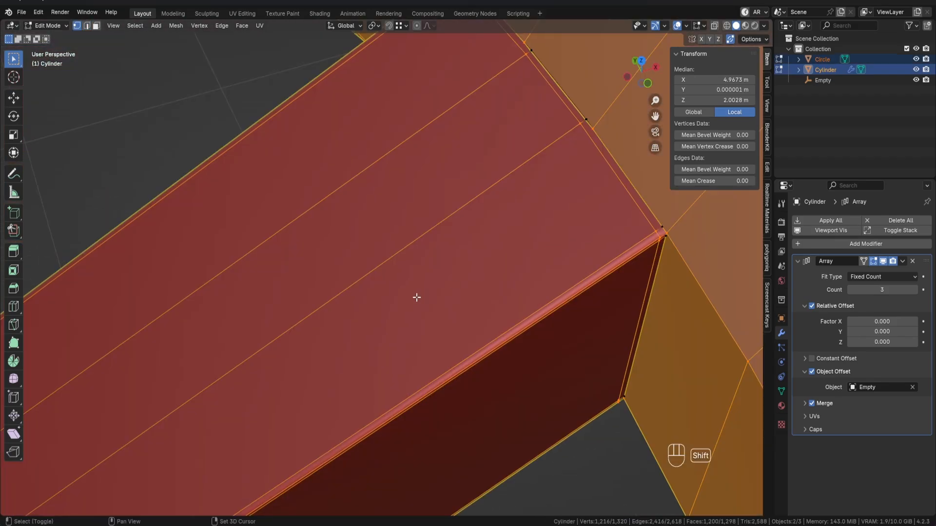
pyautogui.keyDown('shift'); pyautogui.moveTo(416, 297); pyautogui.dragTo(244, 346, button='middle'); pyautogui.keyUp('shift')
pyautogui.scroll(2, 439, 196)
pyautogui.keyDown('shift'); pyautogui.moveTo(446, 197); pyautogui.dragTo(407, 279, button='middle'); pyautogui.keyUp('shift')
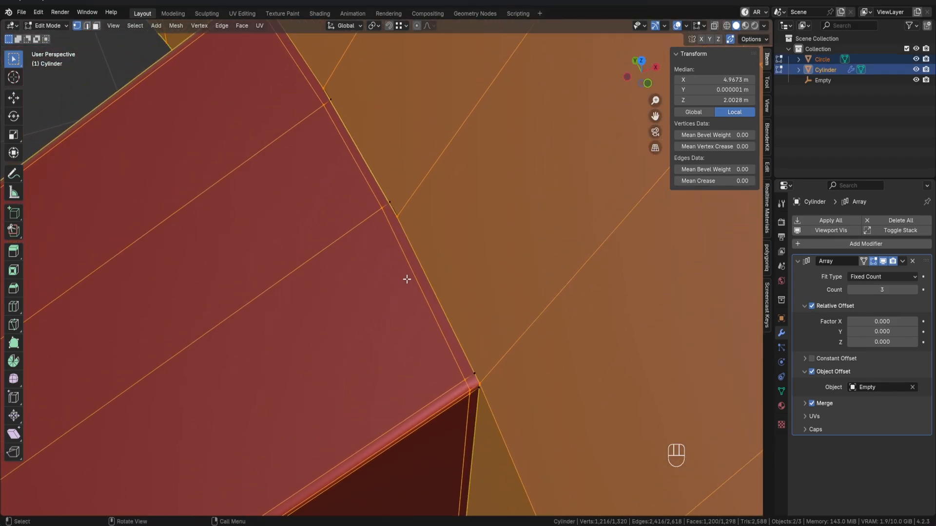
pyautogui.scroll(-4, 489, 346)
pyautogui.moveTo(505, 347); pyautogui.dragTo(541, 248, button='middle')
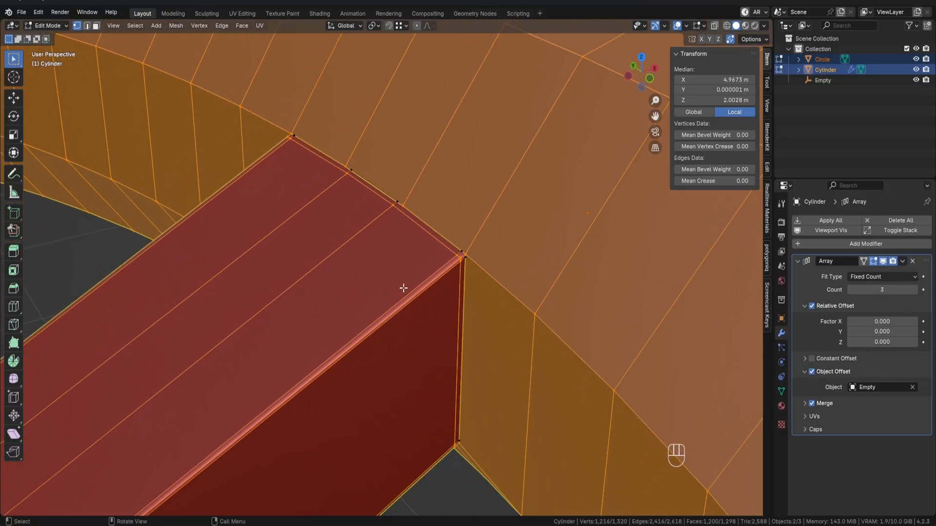
# Step: Snap the upper intermediate vertex of the arm's end on the negative Y side onto the neighbouring rim vertex
pyautogui.scroll(4, 488, 290)
pyautogui.keyDown('shift'); pyautogui.moveTo(511, 280); pyautogui.dragTo(440, 277, button='middle'); pyautogui.keyUp('shift')
pyautogui.scroll(1, 539, 251)
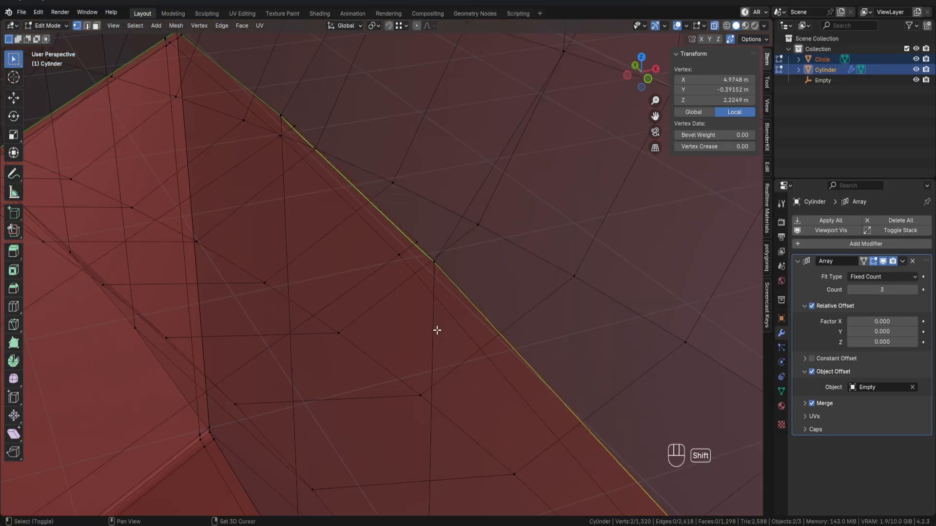
pyautogui.moveTo(436, 330); pyautogui.dragTo(543, 207, button='middle')
pyautogui.click(478, 218)
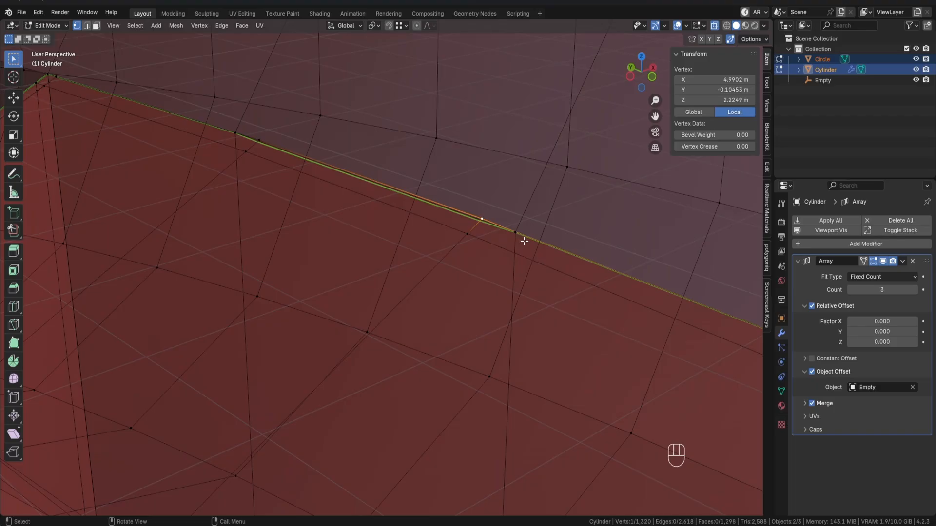
pyautogui.press('g')
pyautogui.keyDown('ctrl'); pyautogui.click(516, 235); pyautogui.keyUp('ctrl')
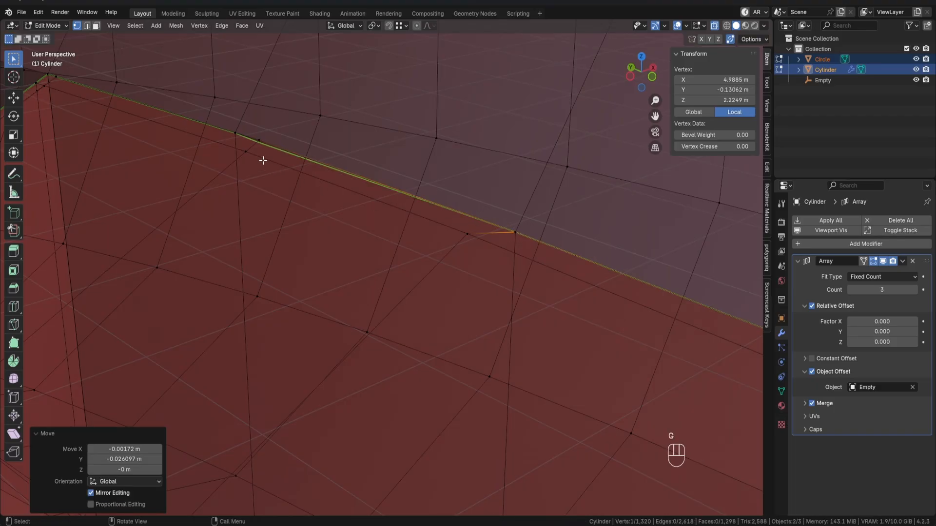
# Step: Snap the upper intermediate vertex of the arm's end on the positive Y side onto the neighbouring rim vertex
pyautogui.click(256, 141)
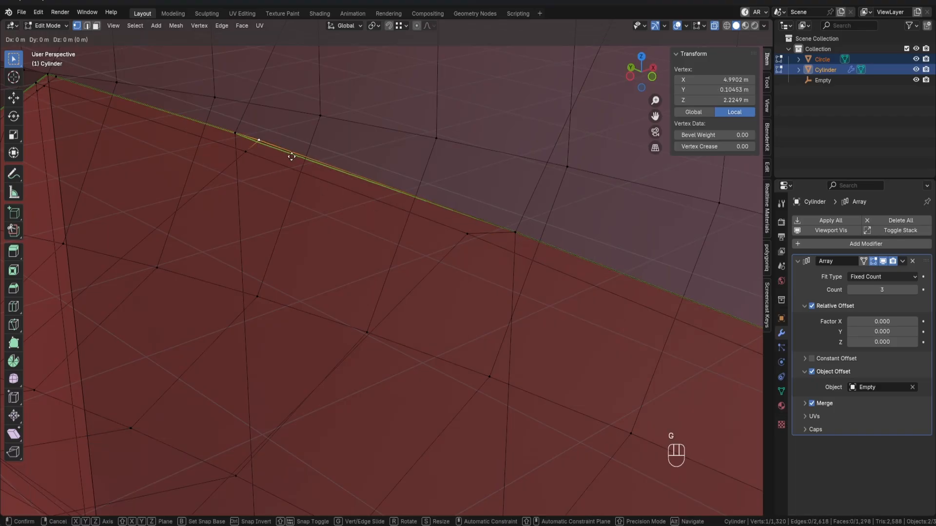
pyautogui.press('g')
pyautogui.press('z')
pyautogui.click(246, 144)
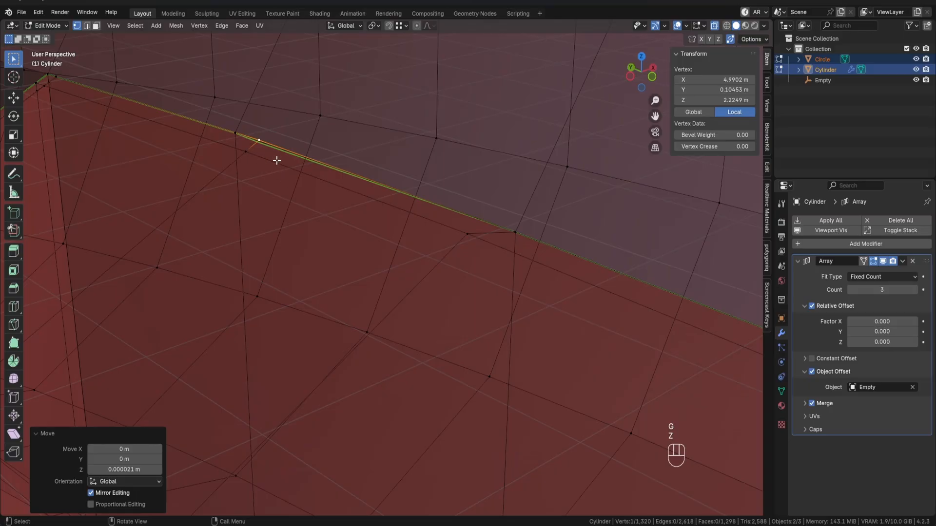
pyautogui.press('g')
pyautogui.keyDown('ctrl'); pyautogui.click(240, 138); pyautogui.keyUp('ctrl')
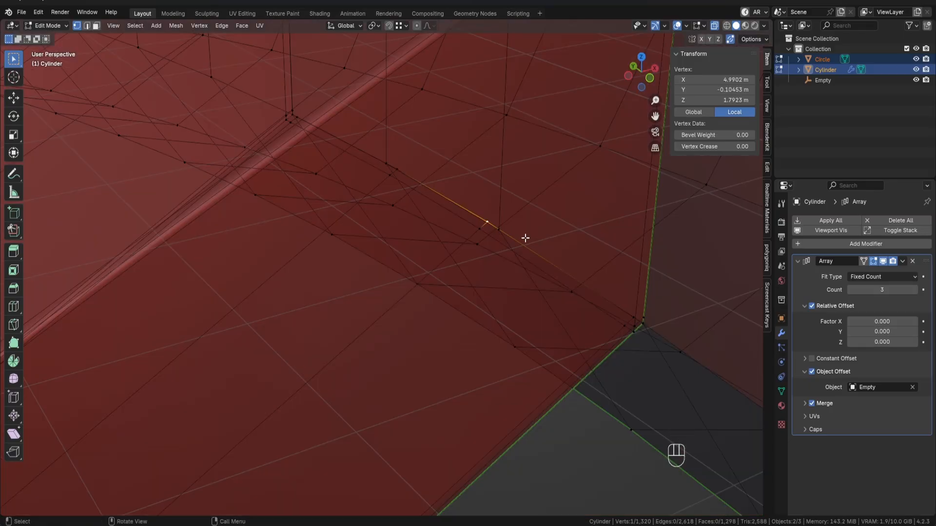
# Step: Snap the two lower intermediate vertices of the arm's end onto the neighbouring rim vertices and return to solid Object Mode
pyautogui.keyDown('ctrl'); pyautogui.click(497, 230); pyautogui.keyUp('ctrl')
pyautogui.click(396, 168)
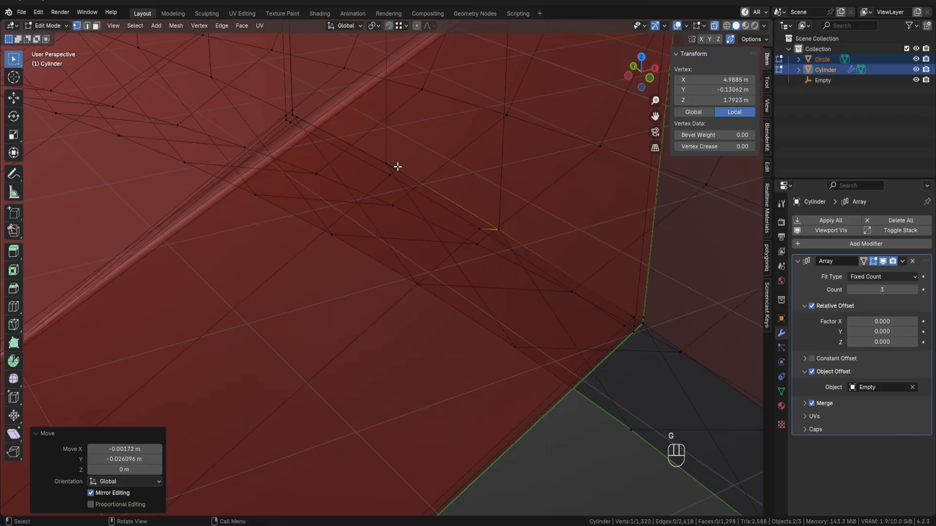
pyautogui.press('g')
pyautogui.press('g')
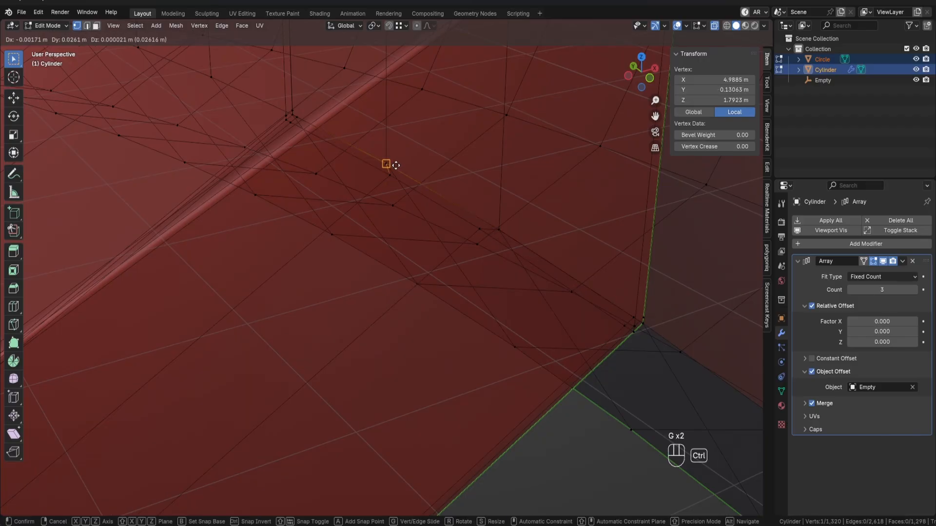
pyautogui.keyDown('ctrl'); pyautogui.click(396, 165); pyautogui.keyUp('ctrl')
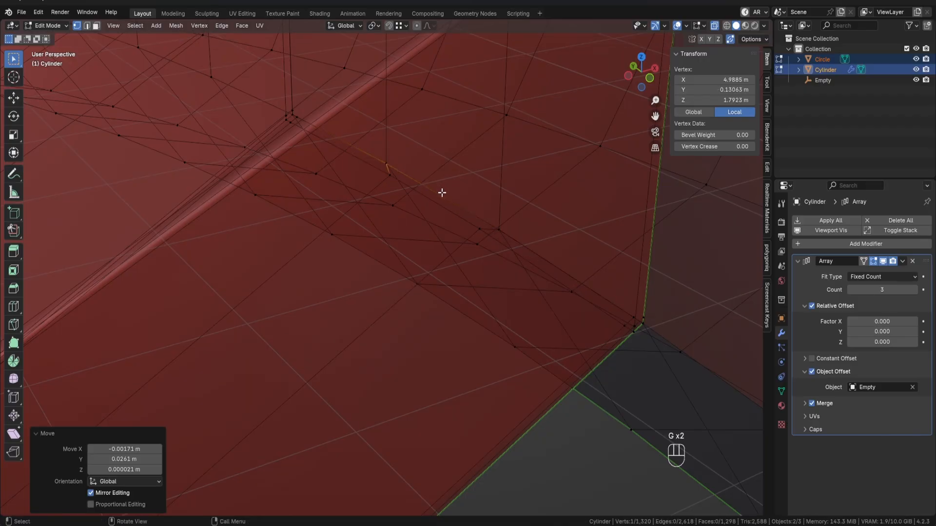
pyautogui.press('Tab')
pyautogui.scroll(-5, 482, 267)
pyautogui.hotkey('alt', 'z')
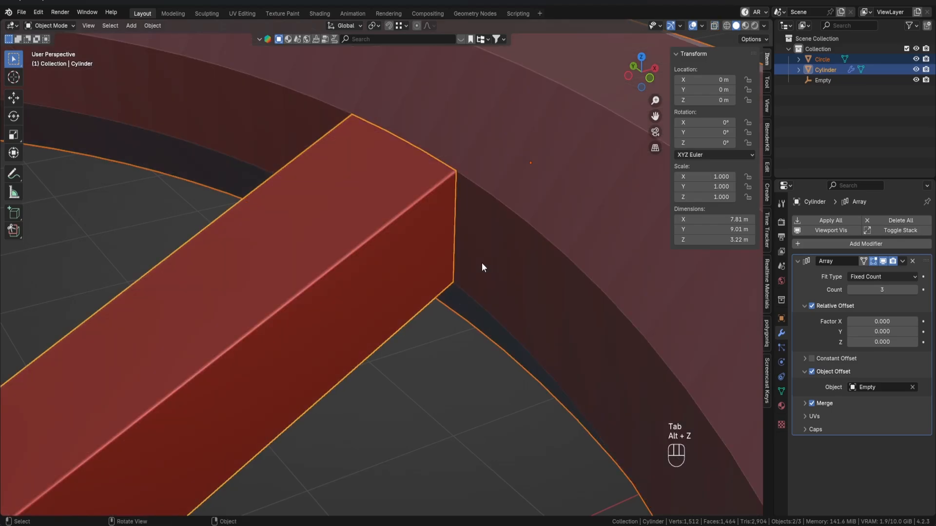
# Step: Apply smooth shading to the Circle rim in Object Mode
pyautogui.scroll(-2, 481, 268)
pyautogui.moveTo(481, 263); pyautogui.dragTo(719, 162, button='middle')
pyautogui.scroll(-4, 434, 210)
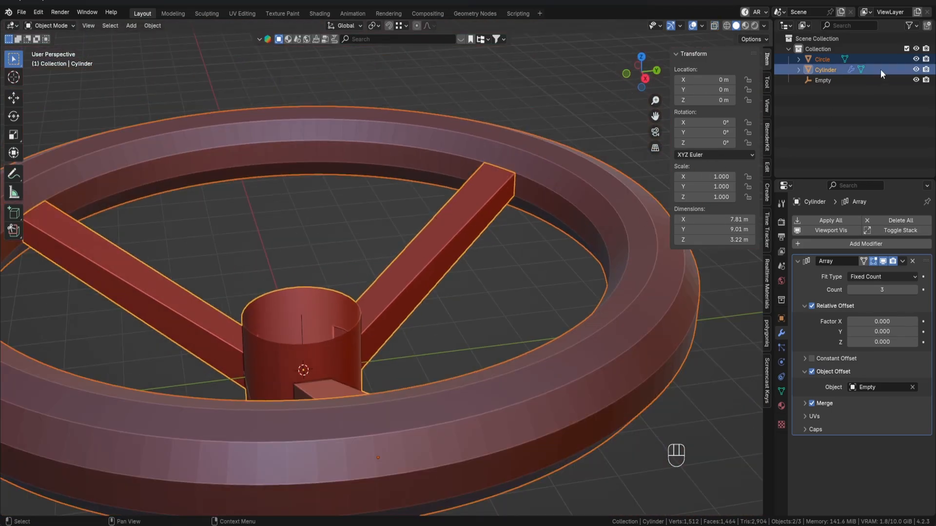
pyautogui.click(595, 217)
pyautogui.press('Tab')
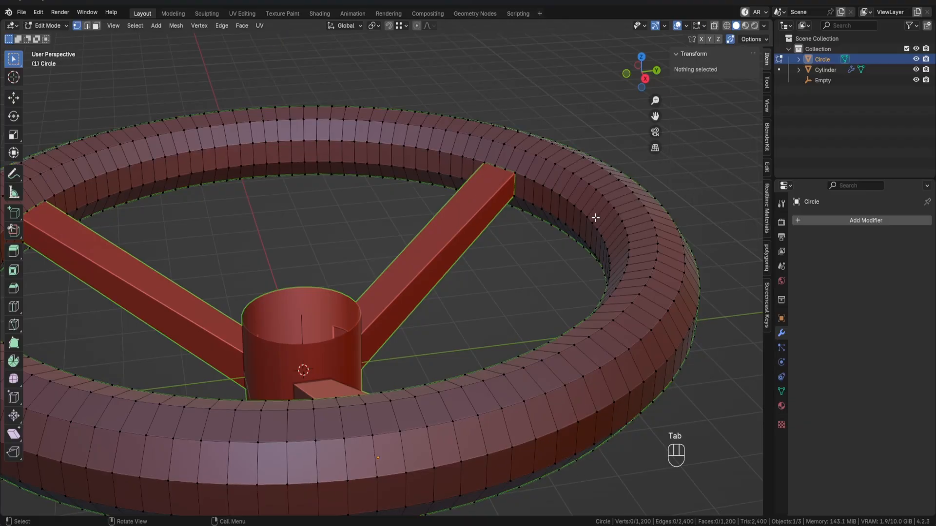
pyautogui.press('Tab')
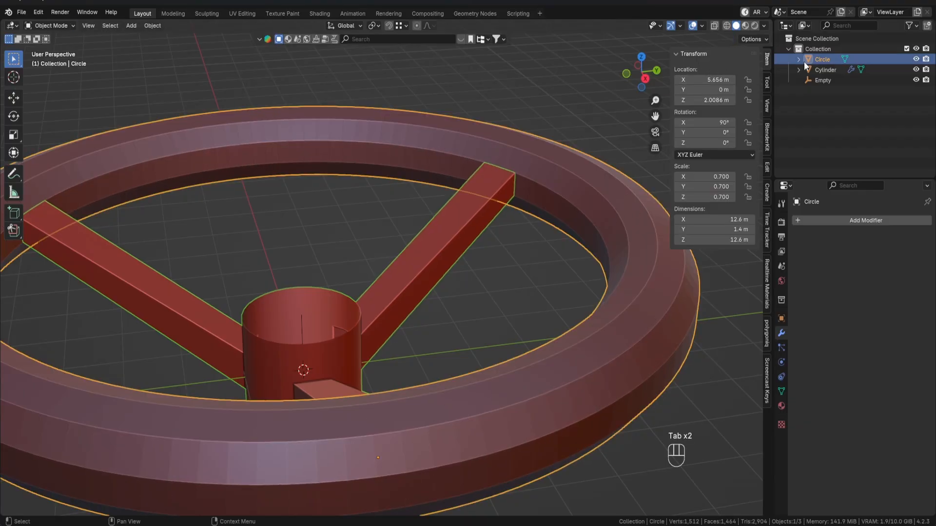
pyautogui.rightClick(597, 228)
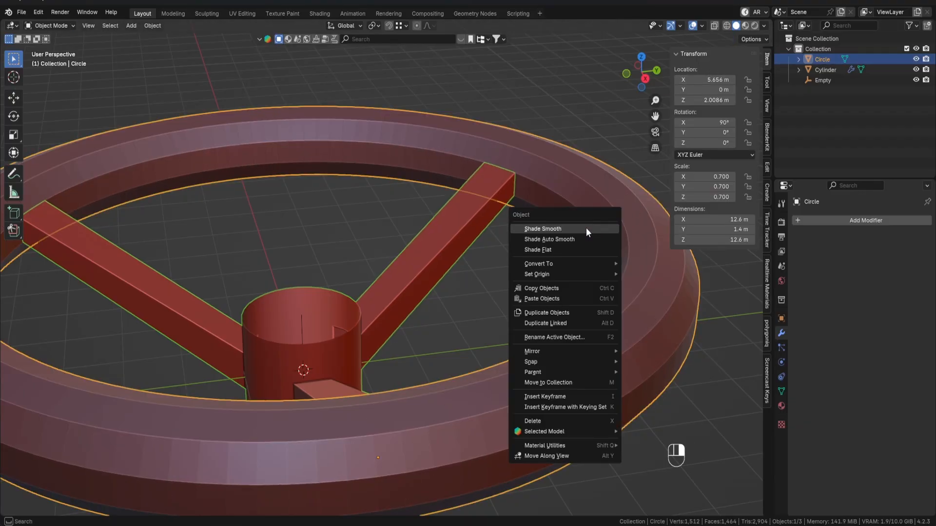
pyautogui.click(585, 228)
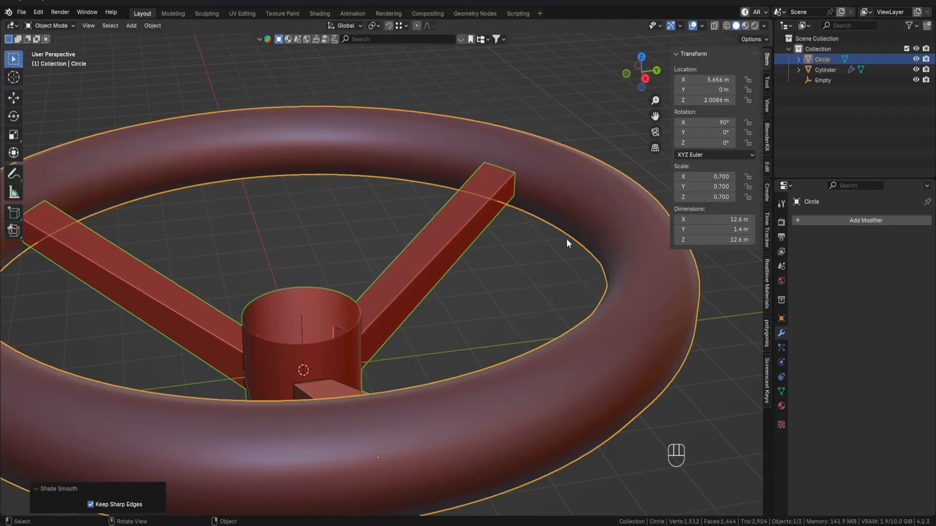
# Step: Switch to a glossy viewport lighting style and examine the reflections on the rim, arms and hub
pyautogui.click(763, 26)
pyautogui.click(754, 103)
pyautogui.click(764, 168)
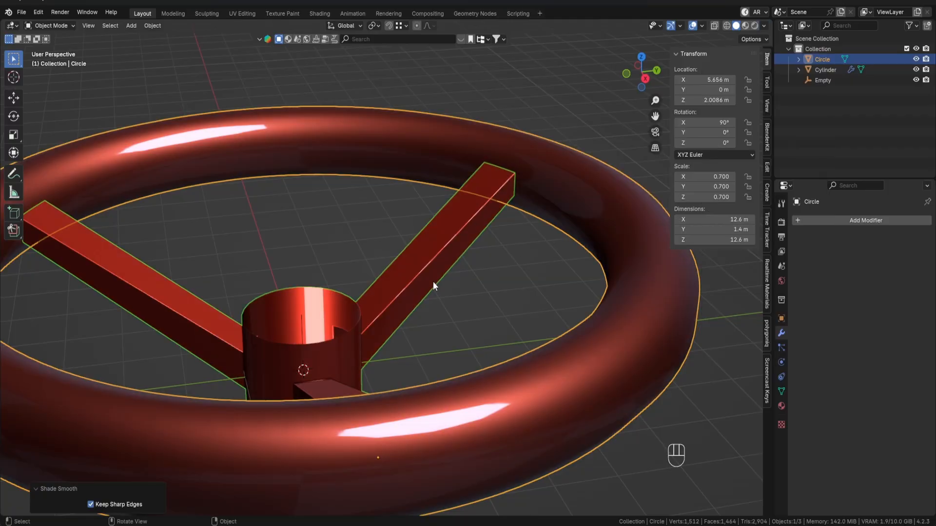
pyautogui.moveTo(433, 282); pyautogui.dragTo(528, 58, button='middle')
pyautogui.scroll(5, 381, 295)
pyautogui.scroll(3, 382, 273)
pyautogui.scroll(-4, 412, 267)
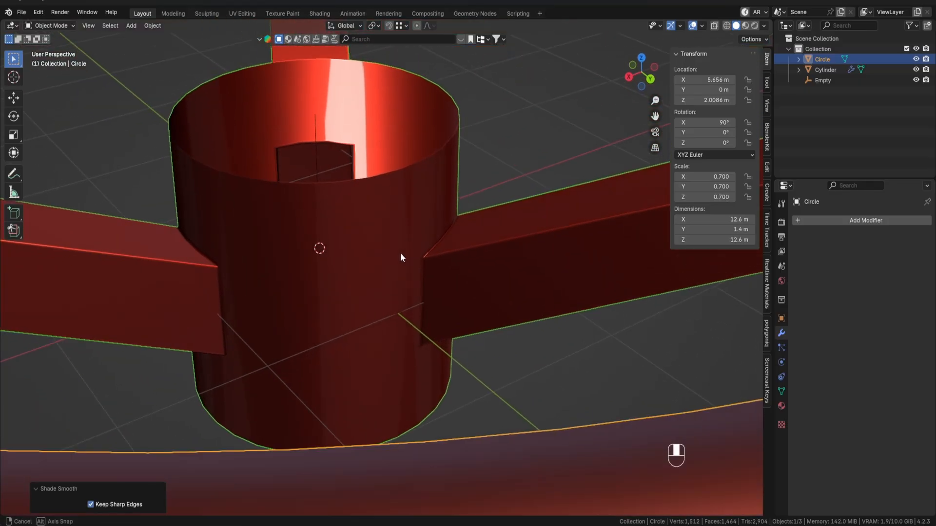
pyautogui.moveTo(401, 255); pyautogui.dragTo(365, 241, button='middle')
pyautogui.scroll(-3, 364, 241)
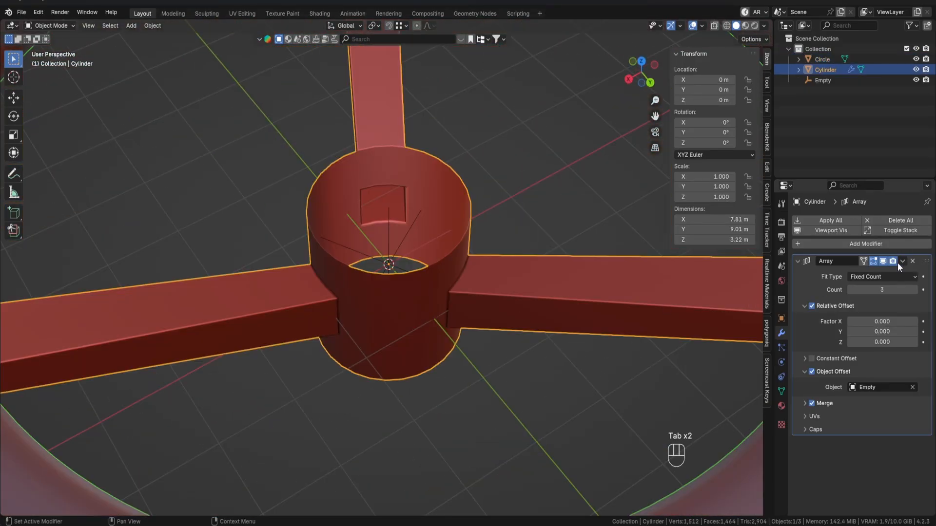
# Step: Apply the Cylinder's Array modifier and merge all vertices of its mesh by distance
pyautogui.click(901, 261)
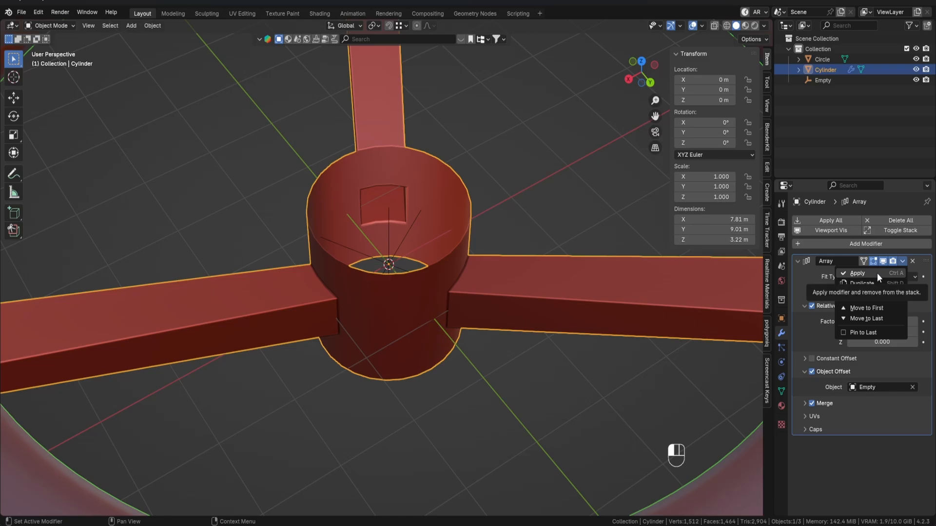
pyautogui.click(878, 272)
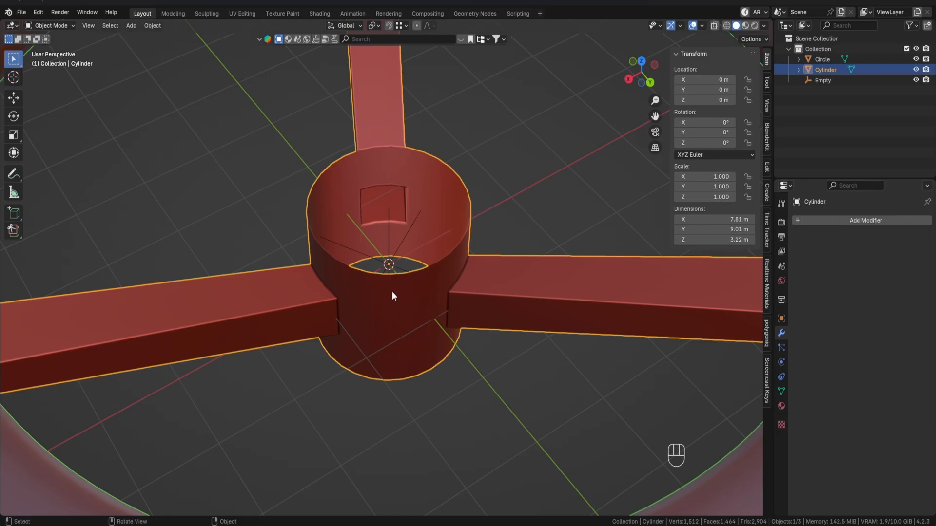
pyautogui.press('Tab')
pyautogui.press('a')
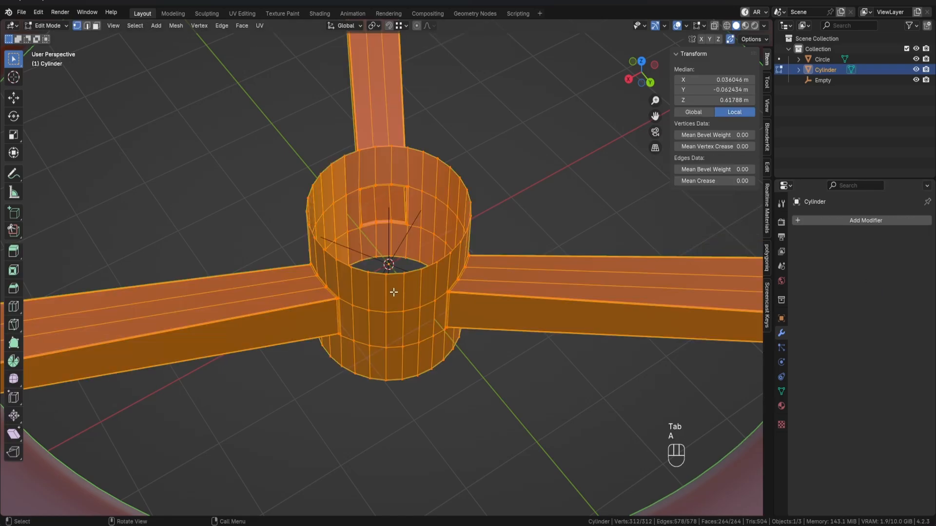
pyautogui.press('m')
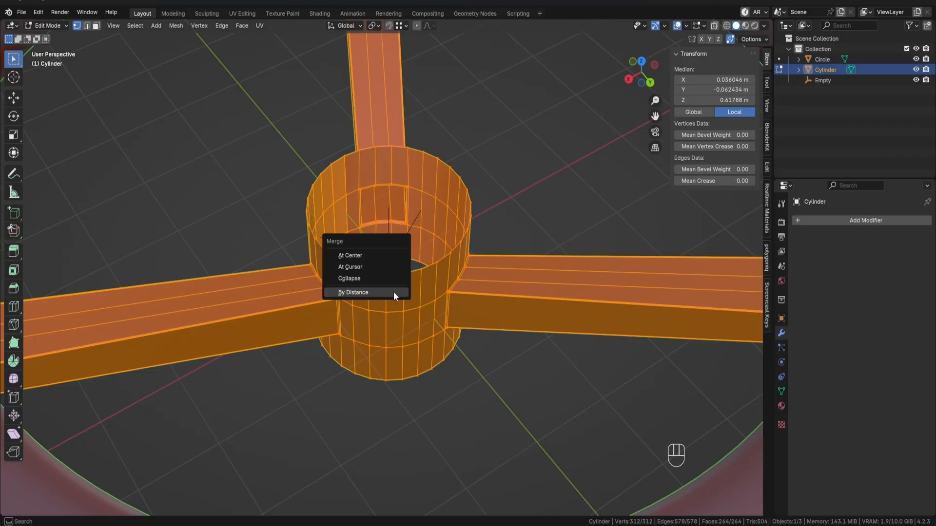
pyautogui.click(393, 292)
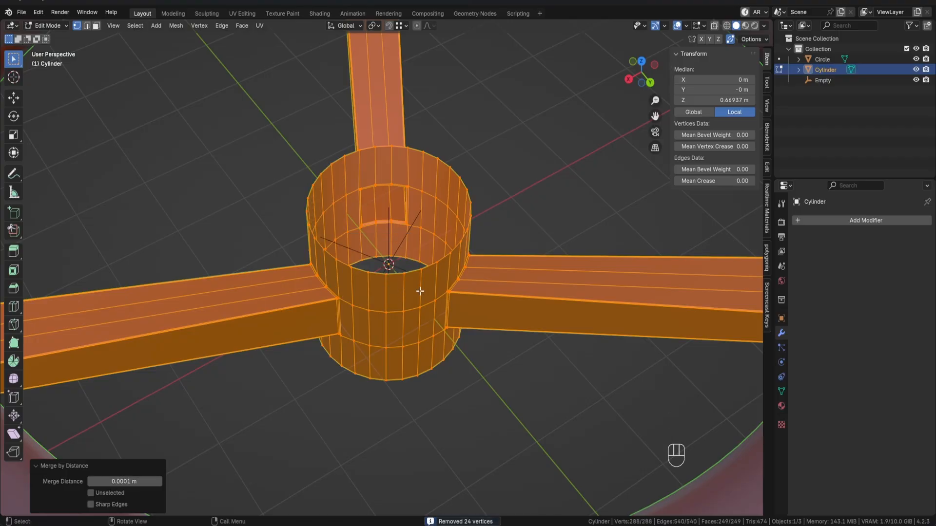
# Step: Close the open upper and lower ends of the hub by filling each boundary edge loop with a face
pyautogui.moveTo(415, 285); pyautogui.dragTo(507, 278, button='middle')
pyautogui.press('2')
pyautogui.scroll(1, 438, 284)
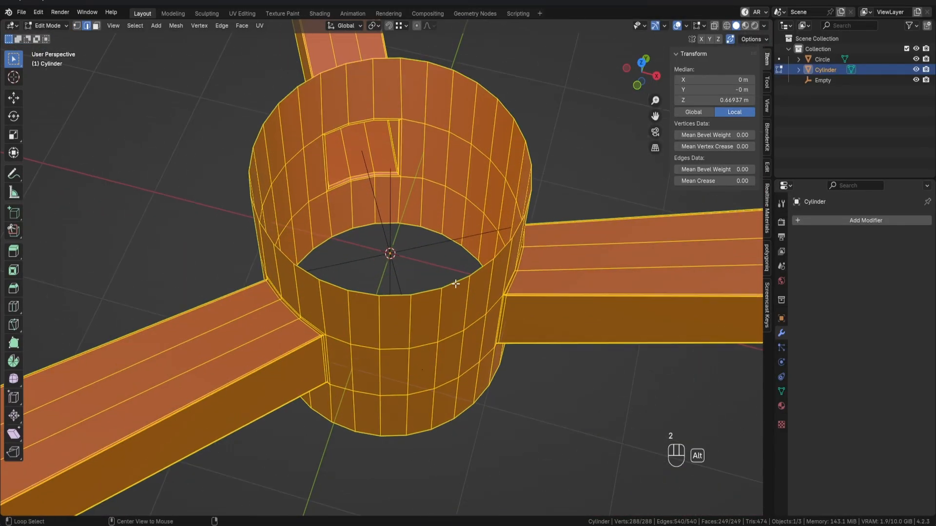
pyautogui.keyDown('alt'); pyautogui.click(447, 282); pyautogui.keyUp('alt')
pyautogui.press('f')
pyautogui.scroll(-2, 445, 278)
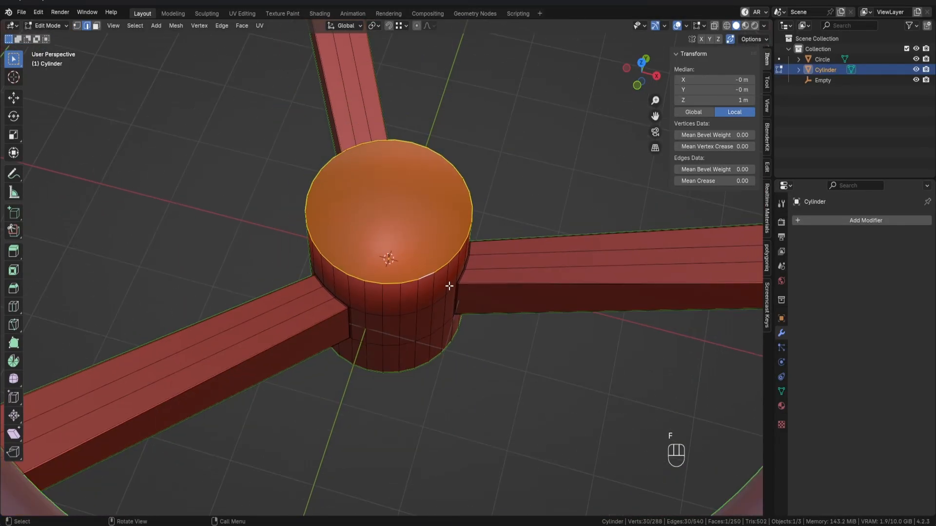
pyautogui.moveTo(448, 286); pyautogui.dragTo(446, 195, button='middle')
pyautogui.click(419, 333)
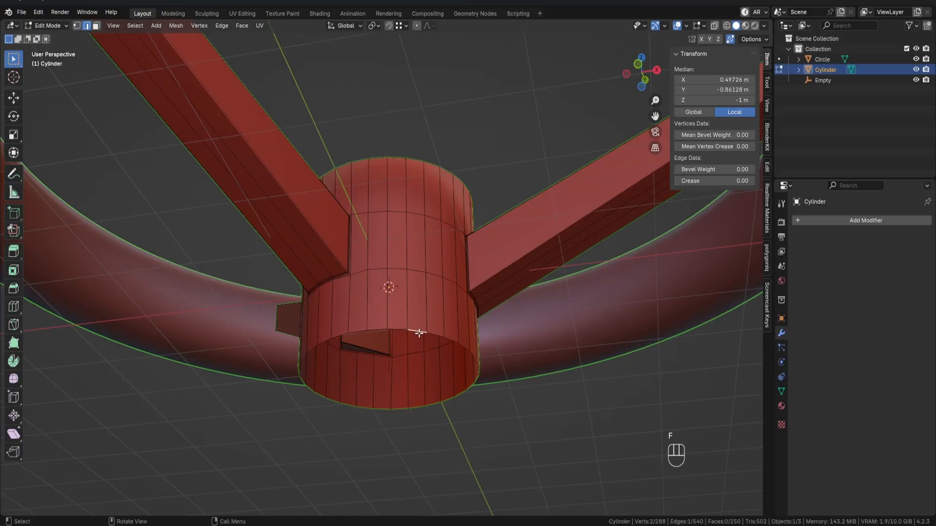
pyautogui.keyDown('alt'); pyautogui.click(419, 333); pyautogui.keyUp('alt')
pyautogui.press('f')
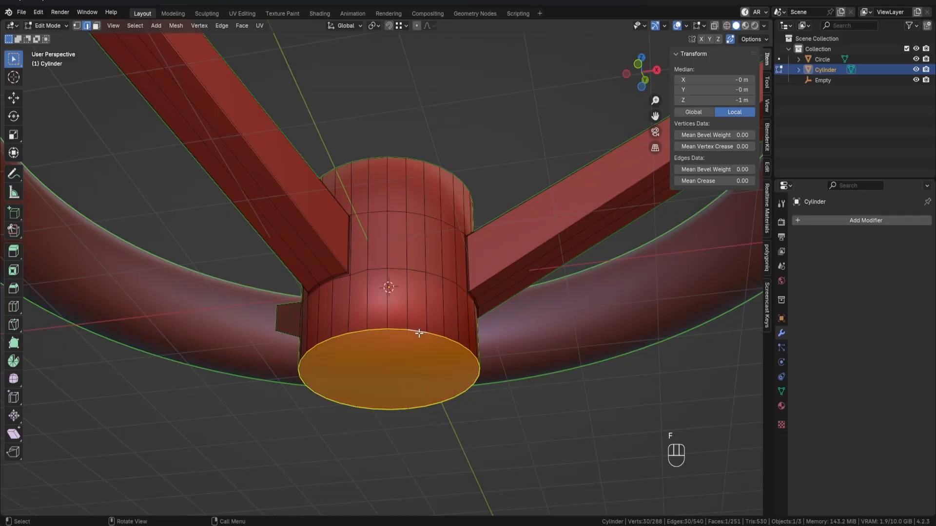
# Step: Hide the Circle rim and inset both hub cap faces together by about 0.029 m
pyautogui.press('3')
pyautogui.moveTo(422, 354); pyautogui.dragTo(385, 313, button='middle')
pyautogui.keyDown('shift'); pyautogui.click(406, 257); pyautogui.keyUp('shift')
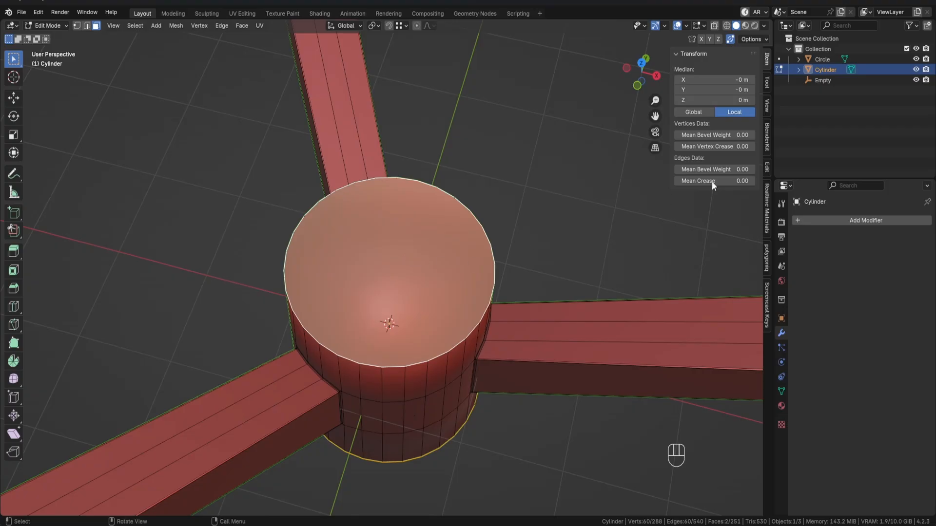
pyautogui.click(916, 59)
pyautogui.press('i')
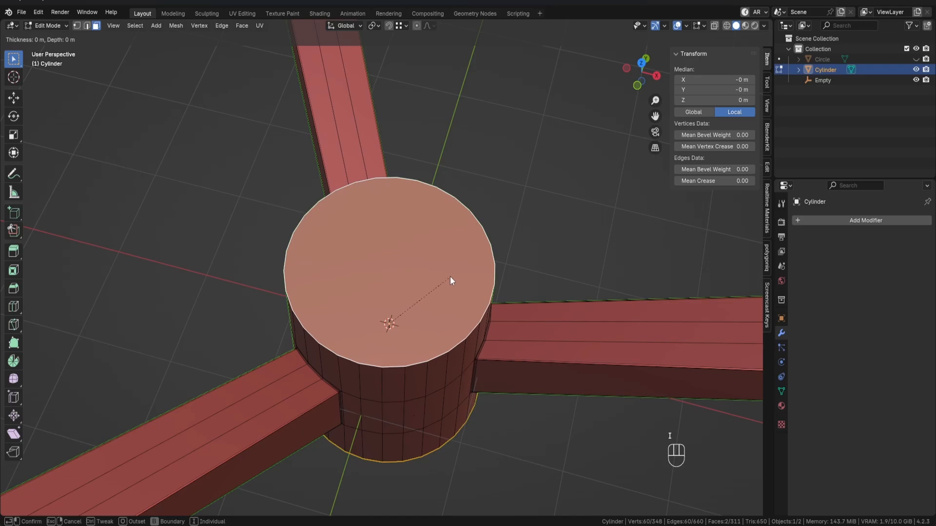
pyautogui.click(431, 263)
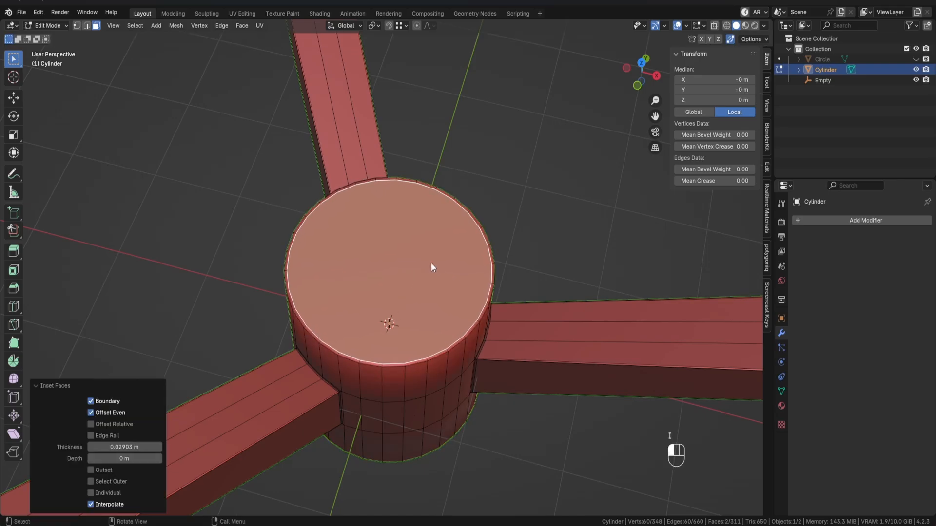
# Step: Add a supporting edge loop around the hub just below its upper cap with a slide factor of -0.9
pyautogui.scroll(3, 449, 303)
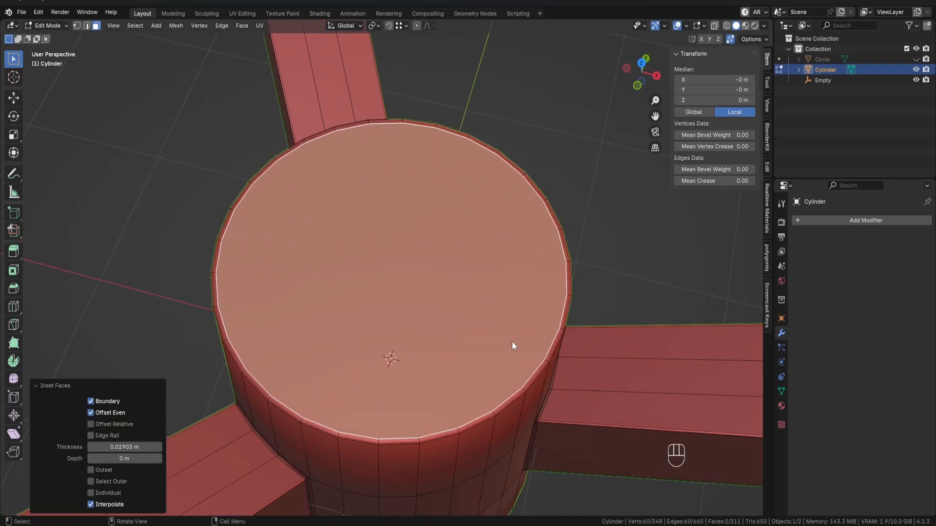
pyautogui.moveTo(512, 342); pyautogui.dragTo(470, 280, button='middle')
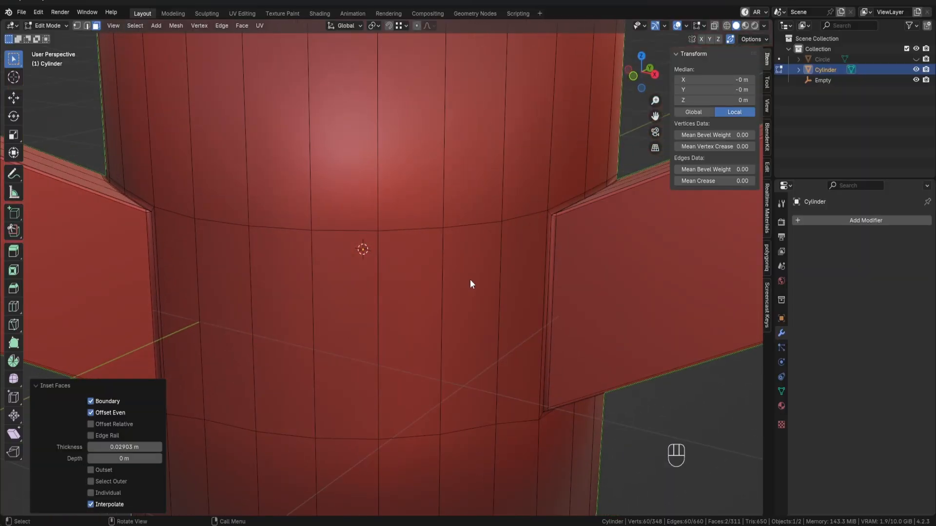
pyautogui.scroll(-4, 548, 170)
pyautogui.hotkey('alt', 'a')
pyautogui.scroll(3, 548, 270)
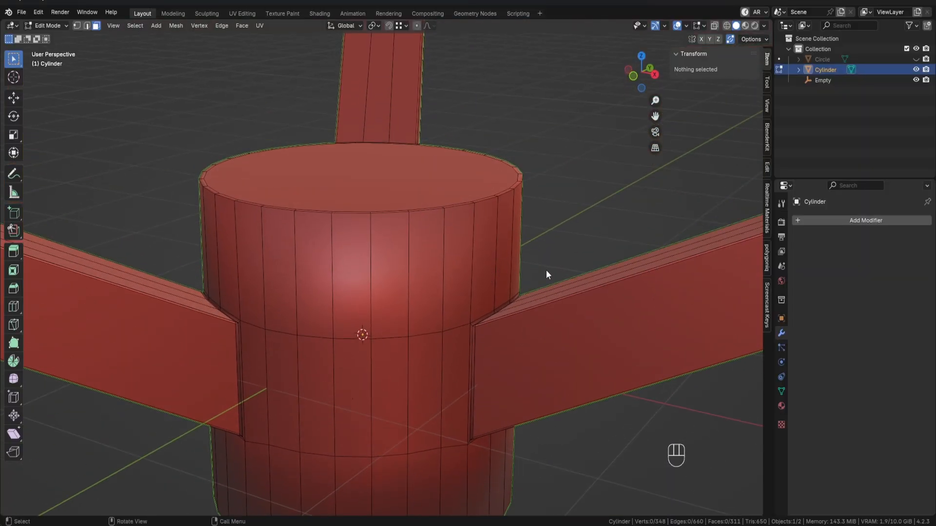
pyautogui.hotkey('ctrl', 'r')
pyautogui.click(347, 234)
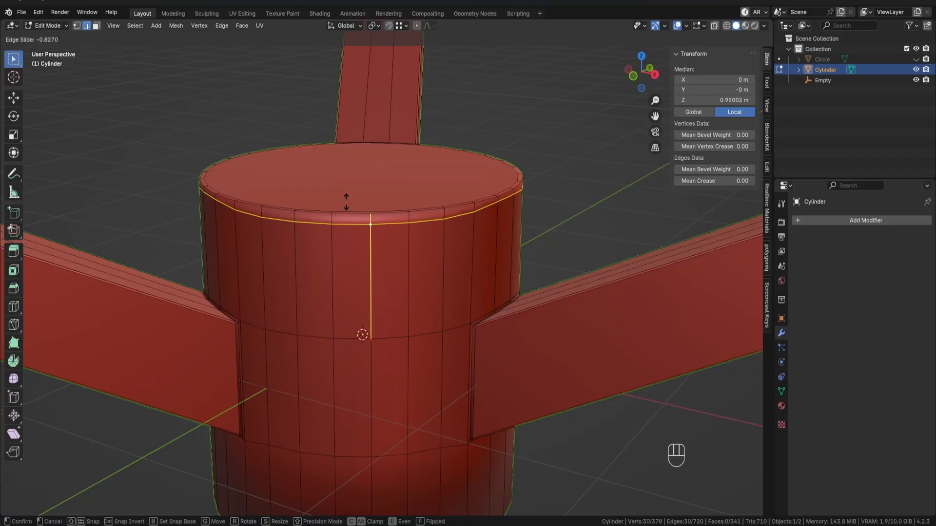
pyautogui.click(347, 200)
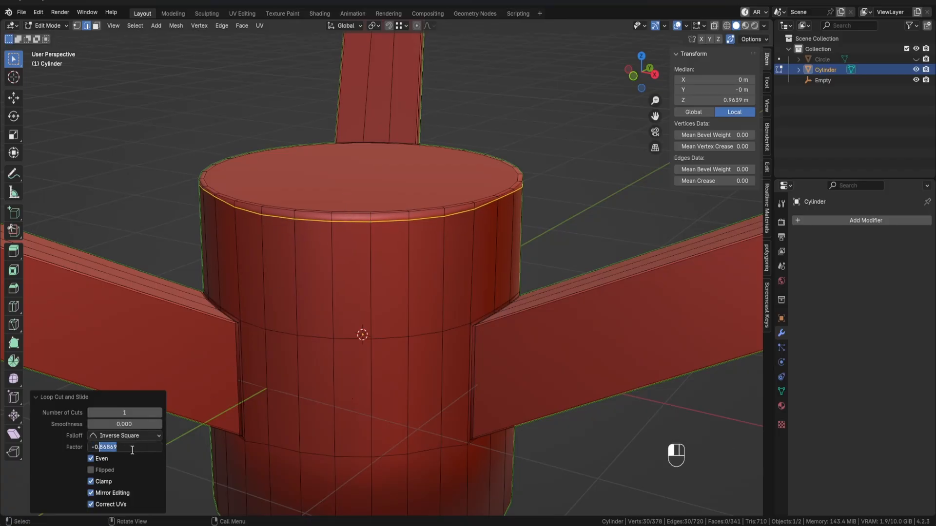
pyautogui.press('Return')
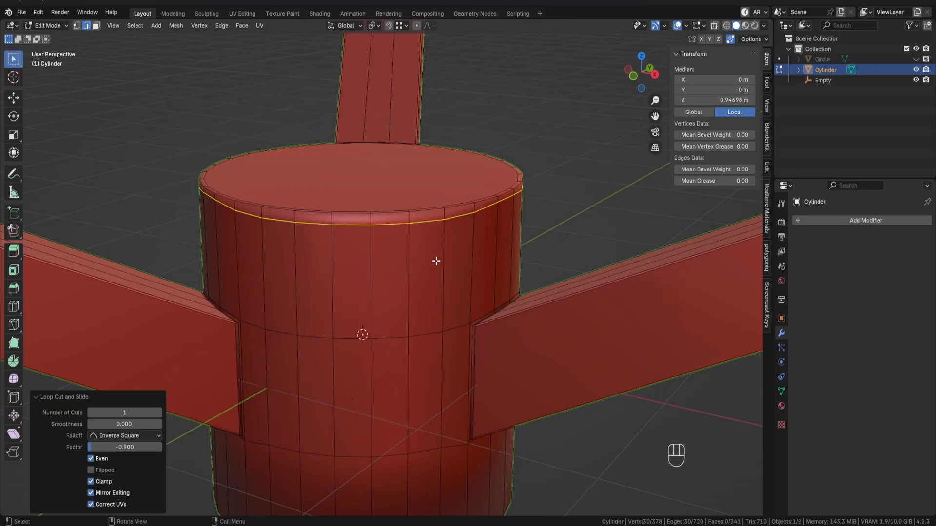
pyautogui.press('s')
pyautogui.press('z')
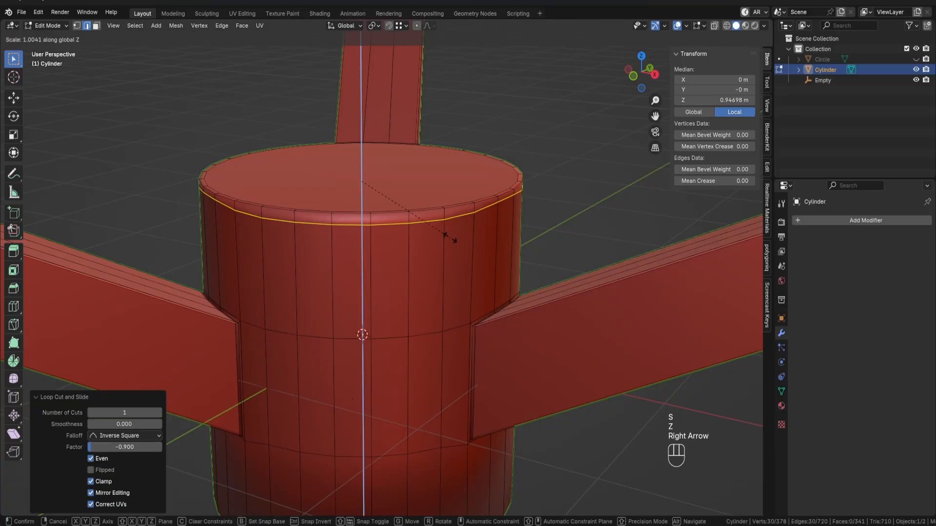
pyautogui.press('Escape')
# Step: Flatten the hub's upper supporting loop by scaling it to 0 along the Z axis
pyautogui.press('s')
pyautogui.press('z')
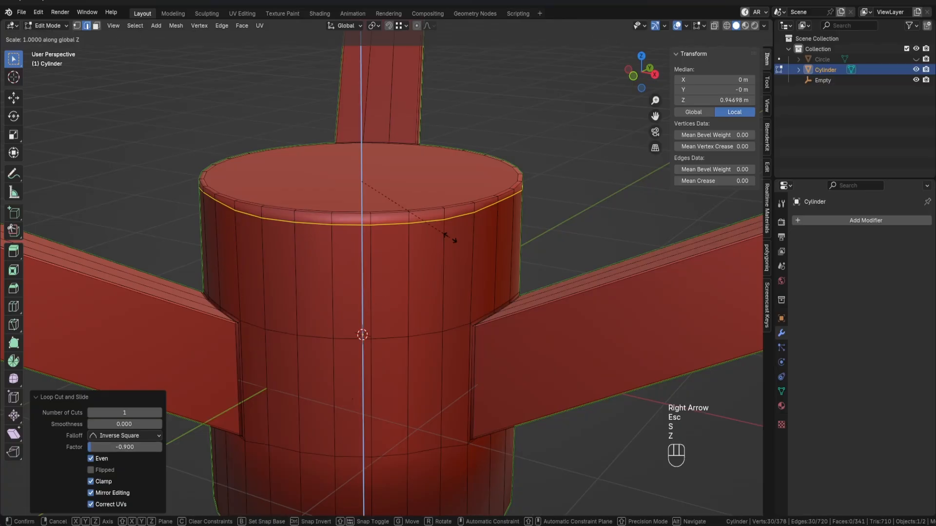
pyautogui.press('KP_0')
pyautogui.press('KP_Enter')
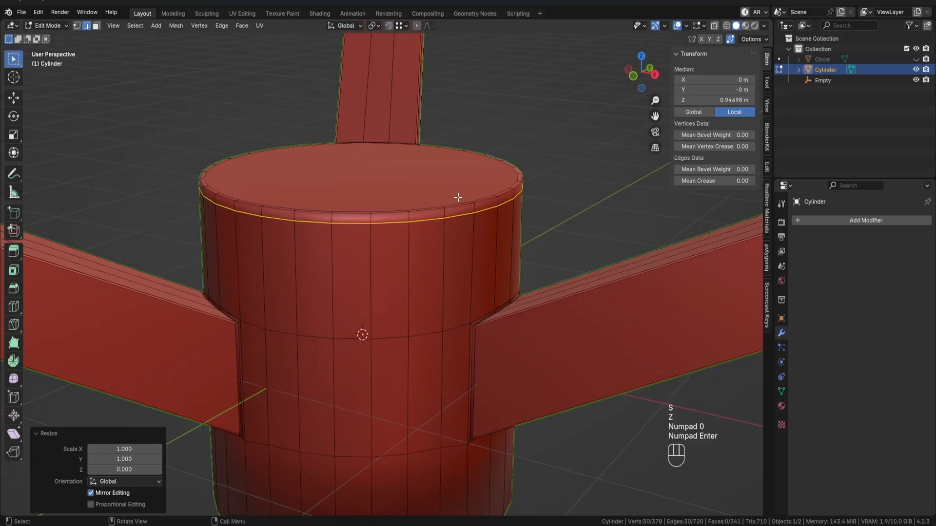
# Step: Add a supporting edge loop around the hub just above its lower cap with a slide factor of 0.9
pyautogui.keyDown('shift'); pyautogui.moveTo(458, 197); pyautogui.dragTo(468, 166, button='middle'); pyautogui.keyUp('shift')
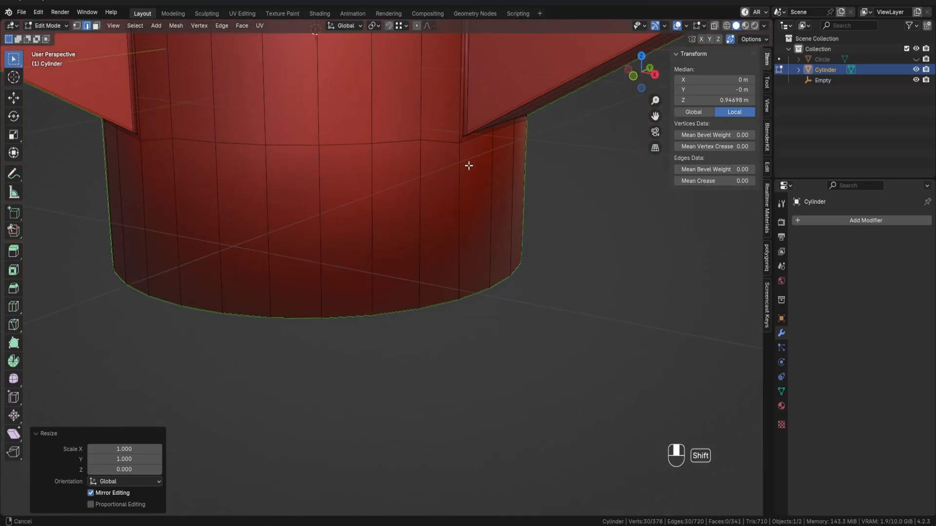
pyautogui.click(560, 251)
pyautogui.moveTo(557, 250); pyautogui.dragTo(560, 234, button='middle')
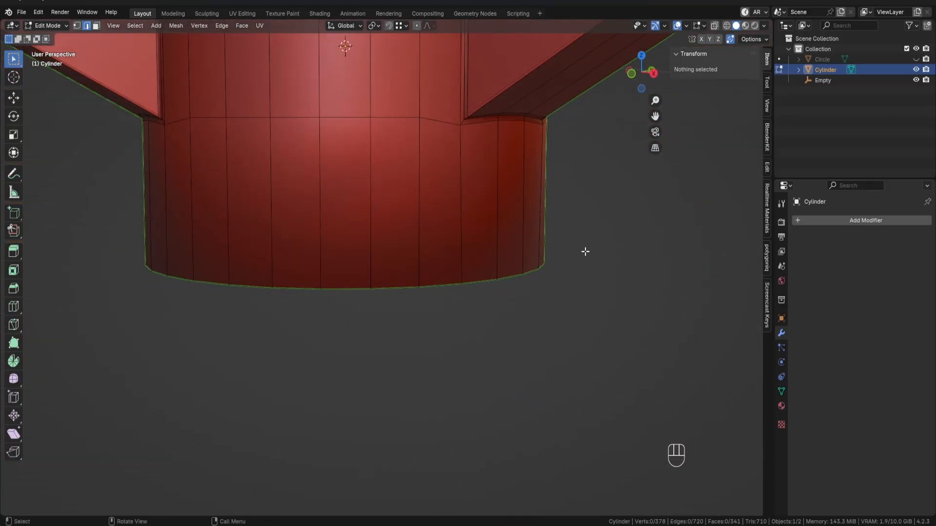
pyautogui.hotkey('ctrl', 'r')
pyautogui.click(413, 251)
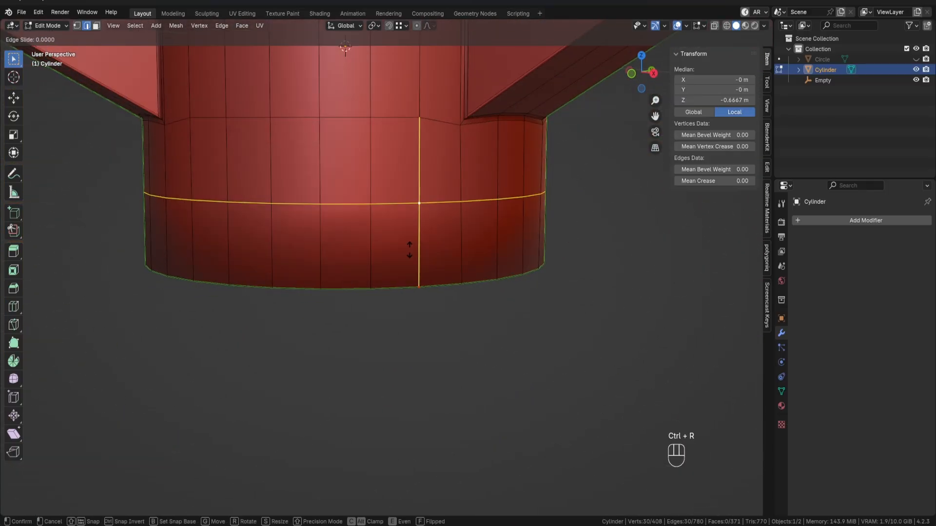
pyautogui.click(422, 302)
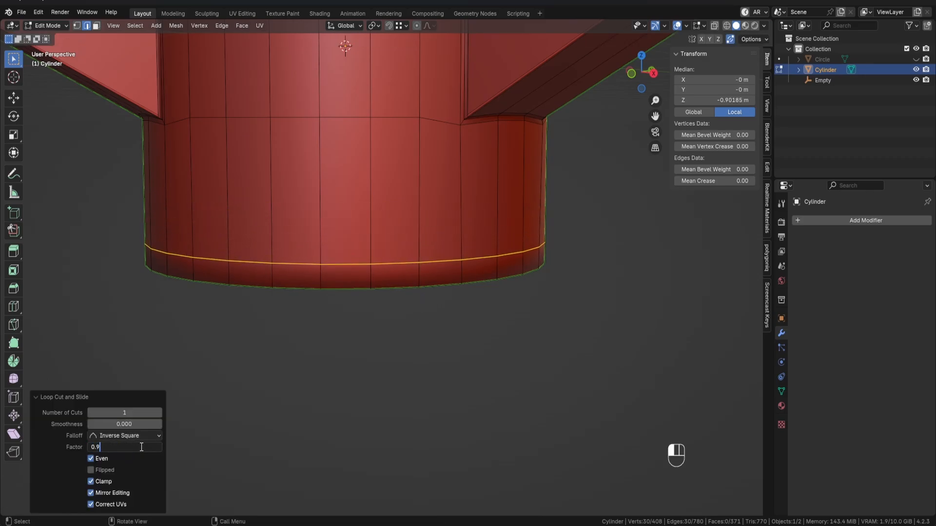
pyautogui.click(141, 447)
pyautogui.write('0.9')
pyautogui.press('Return')
# Step: Flatten the hub's lower supporting loop by scaling it to 0 along the Z axis
pyautogui.press('s')
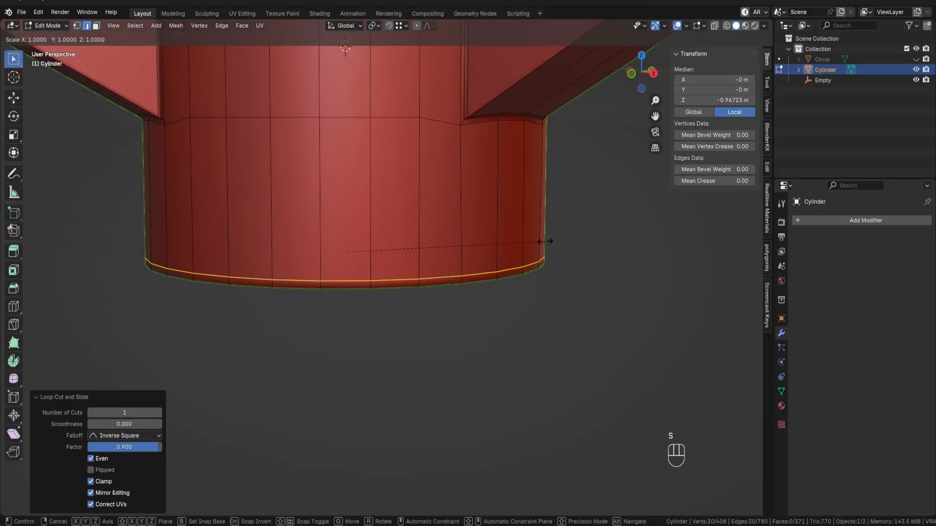
pyautogui.press('z')
pyautogui.press('KP_Enter')
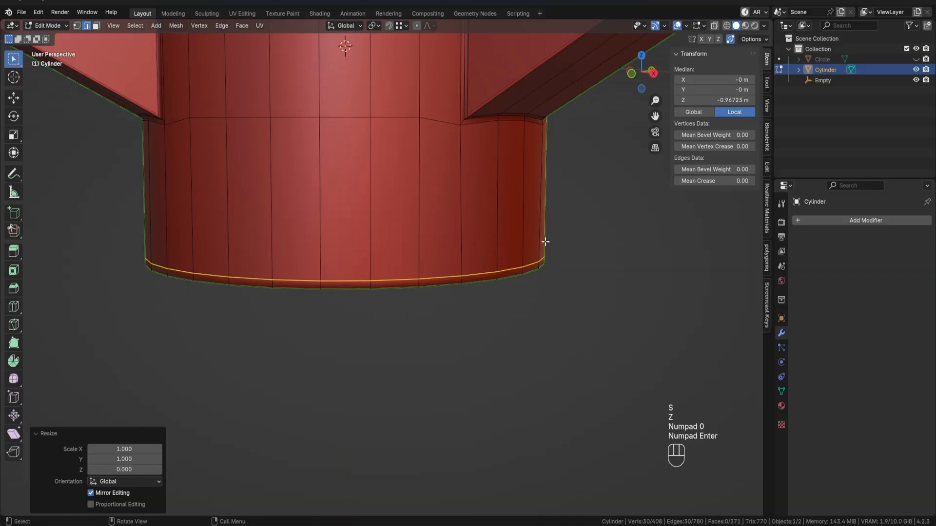
# Step: Level the selected edge loop near the hub's lower end by scaling it to 0 along Z
pyautogui.press('s')
pyautogui.press('z')
pyautogui.press('KP_0')
pyautogui.press('KP_Enter')
pyautogui.moveTo(598, 293); pyautogui.dragTo(665, 149, button='middle')
# Step: Return to Object Mode and unhide the rim object, Circle
pyautogui.press('Tab')
pyautogui.scroll(6, 489, 319)
pyautogui.scroll(-3, 489, 320)
pyautogui.click(915, 59)
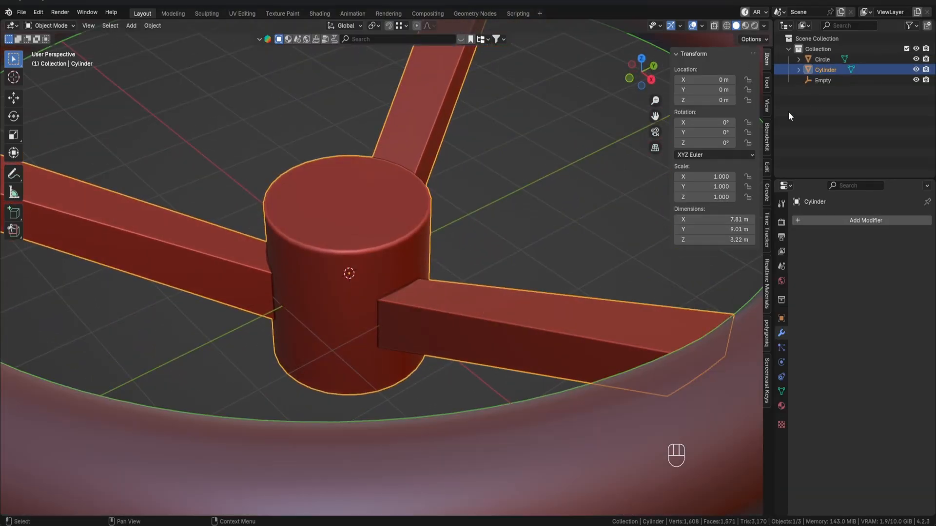
pyautogui.scroll(-2, 502, 230)
pyautogui.scroll(-2, 502, 230)
pyautogui.moveTo(508, 238); pyautogui.dragTo(566, 206, button='middle')
# Step: Join the rim into the hub-and-arms object, keeping Cylinder as the active object
pyautogui.click(566, 152)
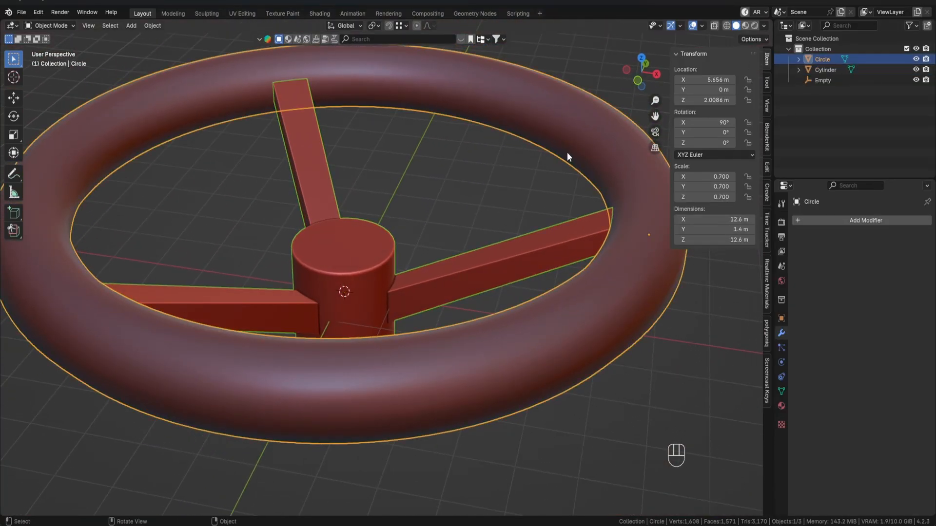
pyautogui.keyDown('shift'); pyautogui.click(541, 249); pyautogui.keyUp('shift')
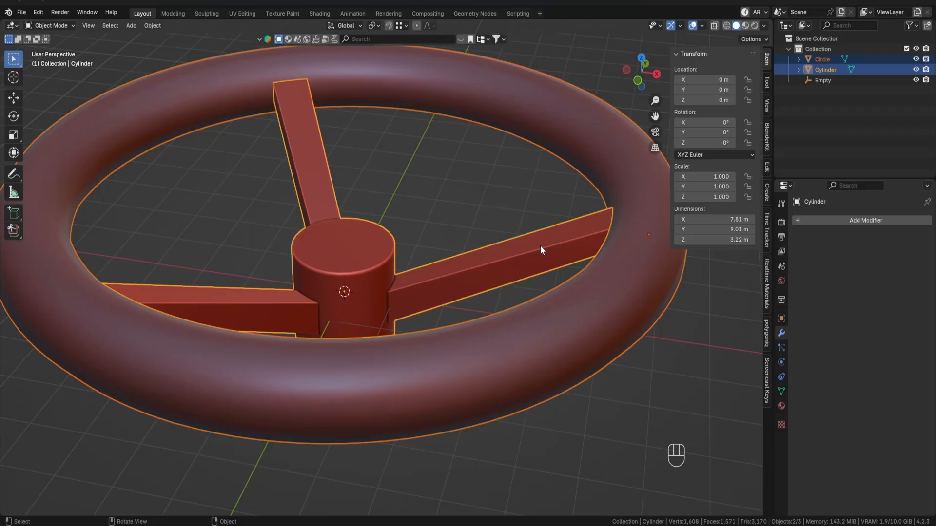
pyautogui.hotkey('ctrl', 'j')
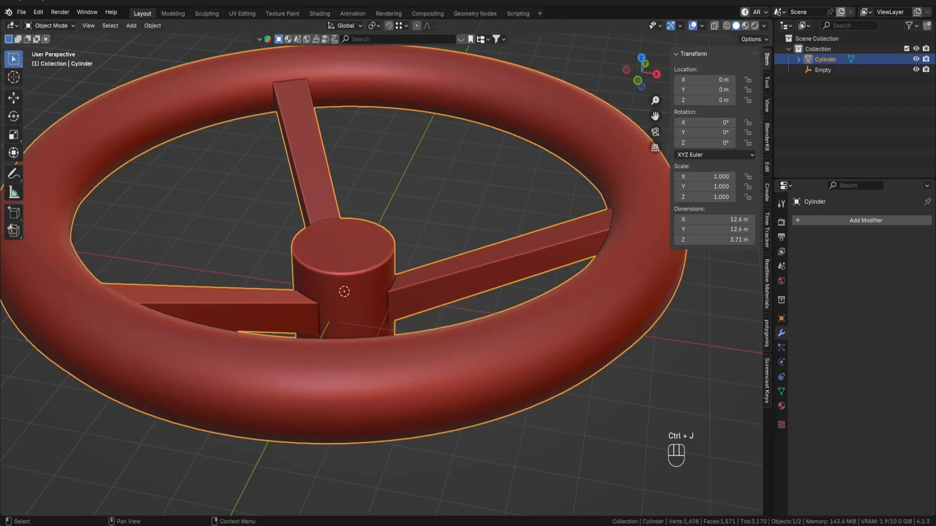
# Step: Change the viewport's MatCap to the glossy red one with bright highlights
pyautogui.click(764, 26)
pyautogui.click(755, 99)
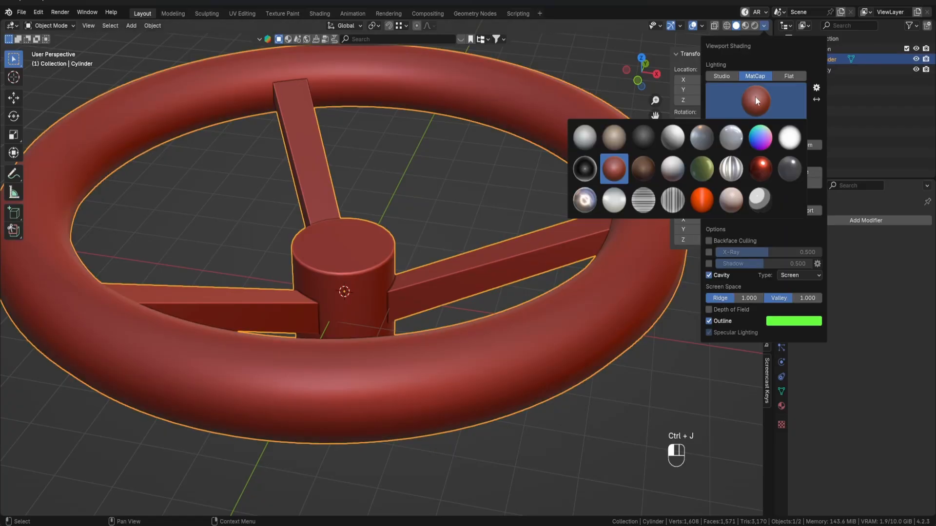
pyautogui.click(763, 165)
pyautogui.moveTo(549, 165)
pyautogui.mouseDown(button='middle')
pyautogui.moveTo(451, 162)
pyautogui.moveTo(599, 152)
pyautogui.moveTo(578, 144)
pyautogui.moveTo(604, 153)
pyautogui.mouseUp(button='middle')
pyautogui.moveTo(673, 177); pyautogui.dragTo(439, 298, button='middle')
pyautogui.scroll(5, 410, 259)
pyautogui.scroll(-4, 371, 248)
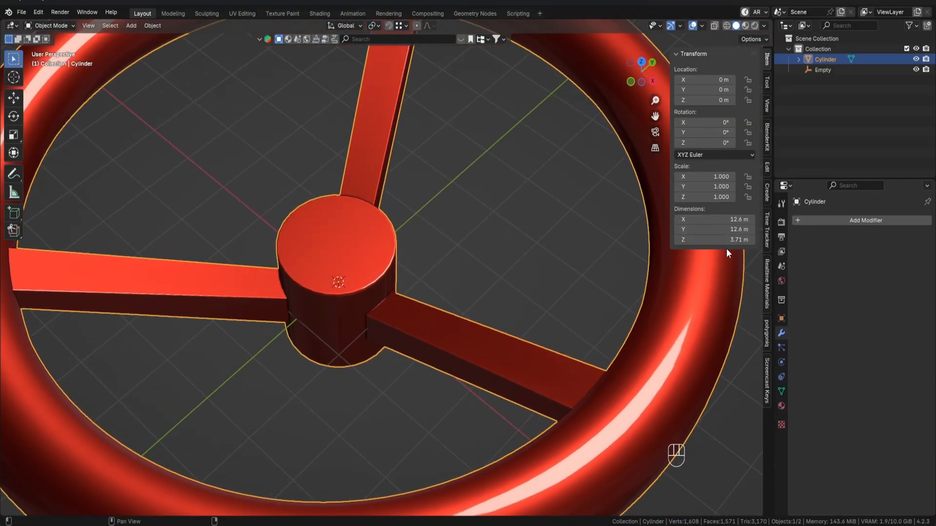
pyautogui.scroll(-1, 429, 246)
pyautogui.scroll(-3, 453, 246)
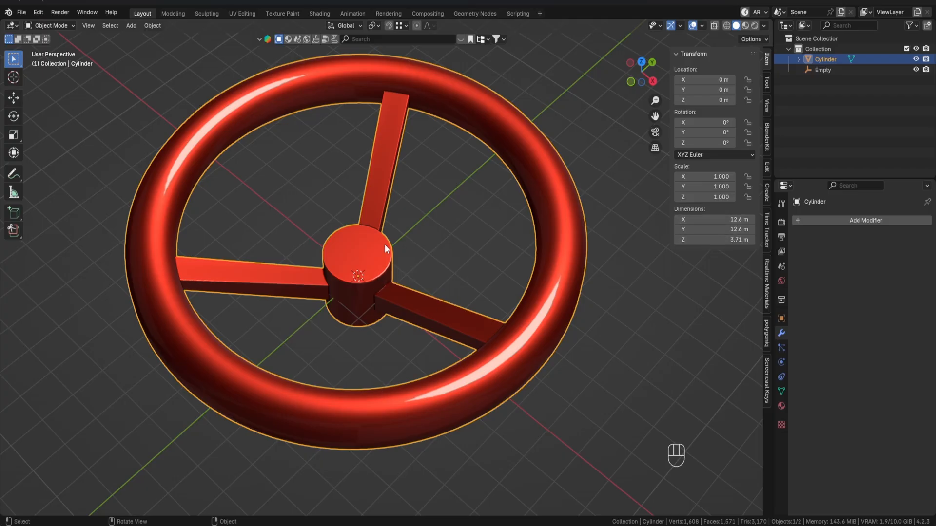
# Step: Scale the joined wheel uniformly down to about 0.032, making it 0.4 m wide, and frame it in view
pyautogui.click(374, 282)
pyautogui.scroll(3, 405, 283)
pyautogui.scroll(-2, 405, 283)
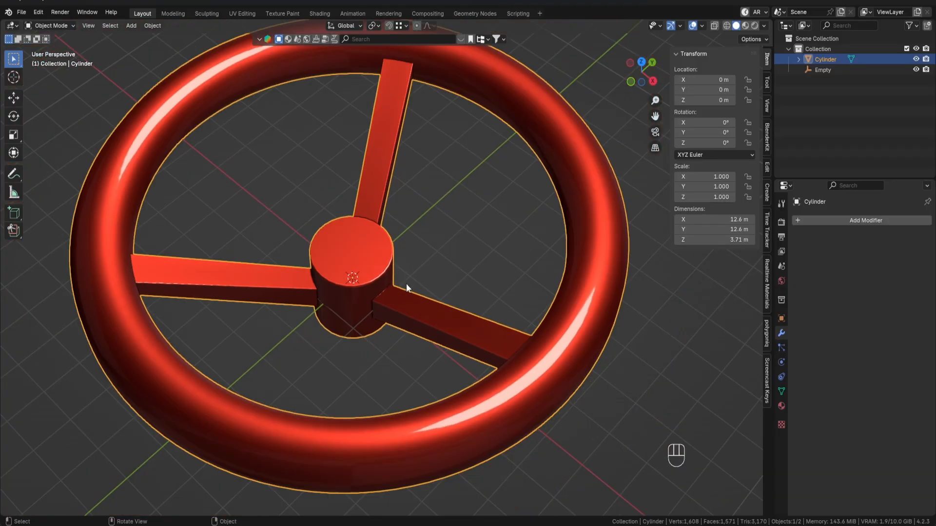
pyautogui.moveTo(405, 282); pyautogui.dragTo(436, 309, button='middle')
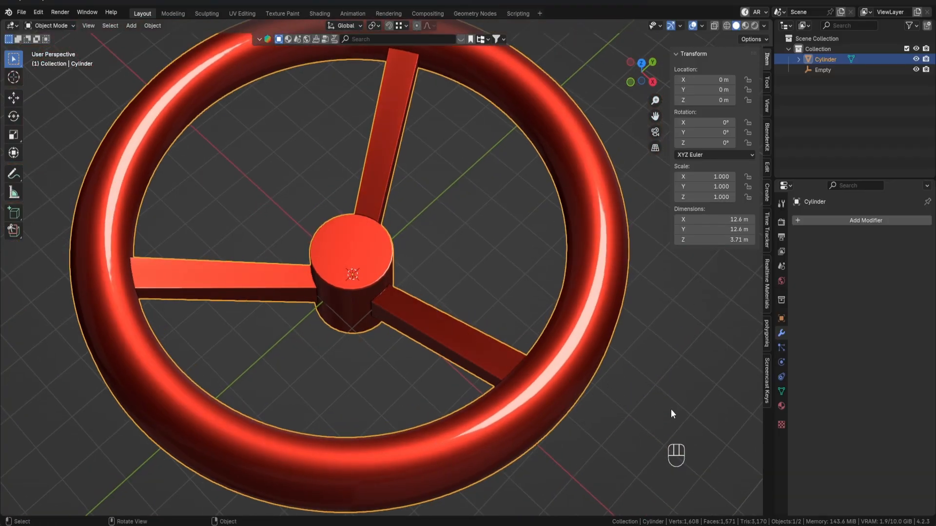
pyautogui.press('s')
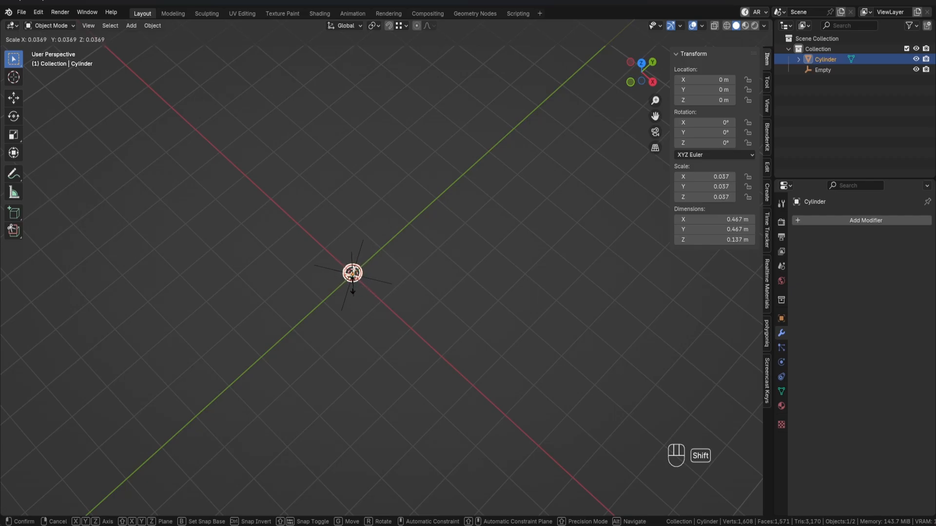
pyautogui.click(335, 271)
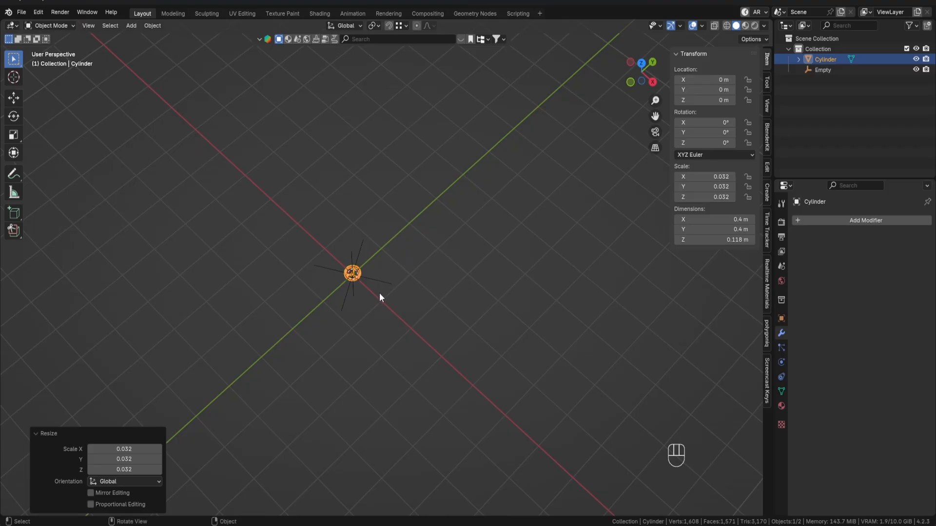
pyautogui.scroll(5, 379, 293)
pyautogui.press('KP_Decimal')
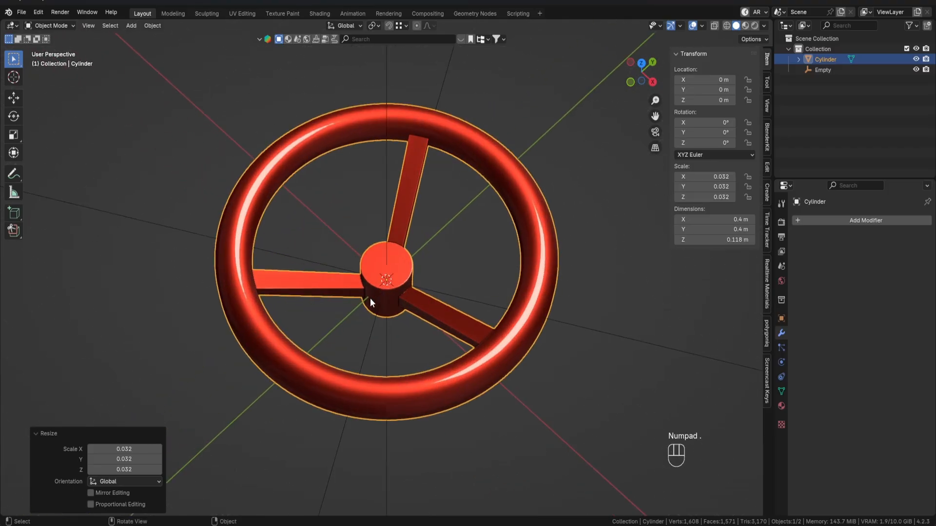
# Step: Examine the wheel from the side, below and above, checking its mesh wireframe in Edit Mode with nothing selected
pyautogui.moveTo(400, 296); pyautogui.dragTo(405, 246, button='middle')
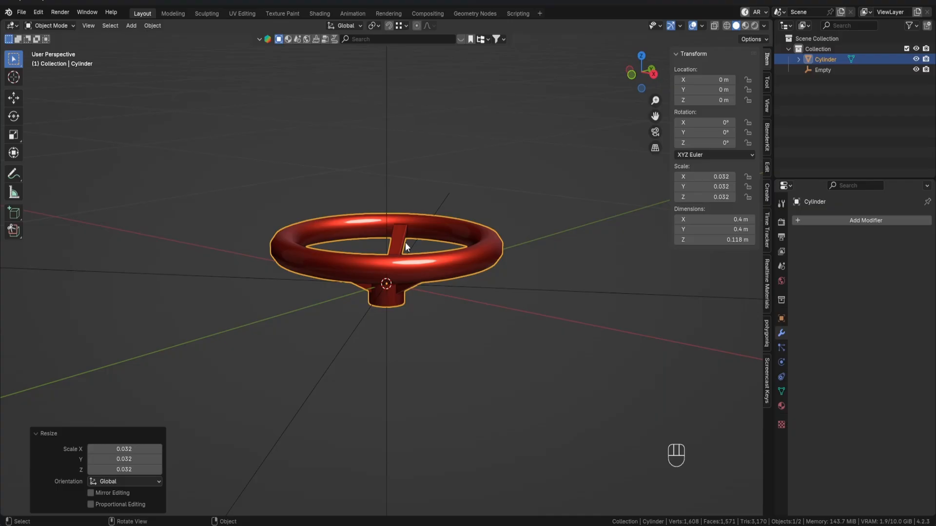
pyautogui.moveTo(405, 246); pyautogui.dragTo(598, 216, button='middle')
pyautogui.press('Tab')
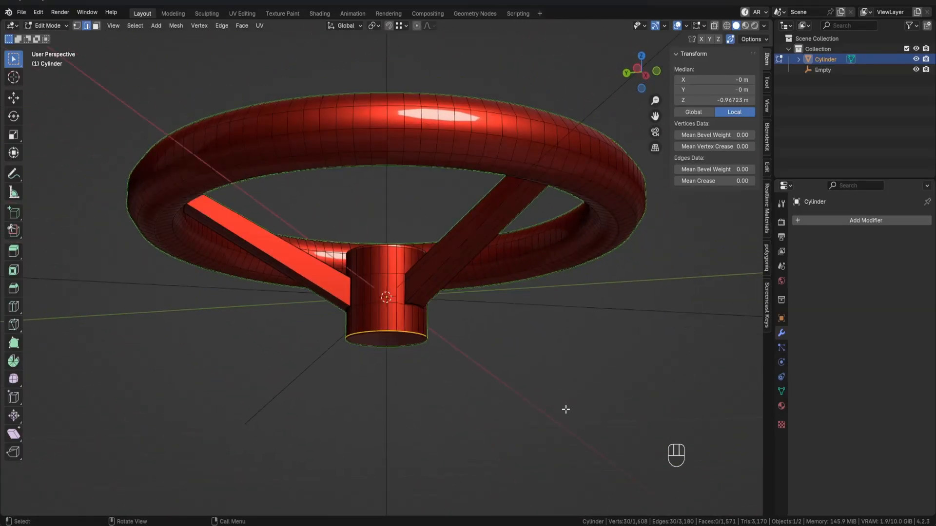
pyautogui.scroll(4, 568, 374)
pyautogui.click(572, 378)
pyautogui.moveTo(576, 378); pyautogui.dragTo(540, 480, button='middle')
pyautogui.scroll(-6, 483, 334)
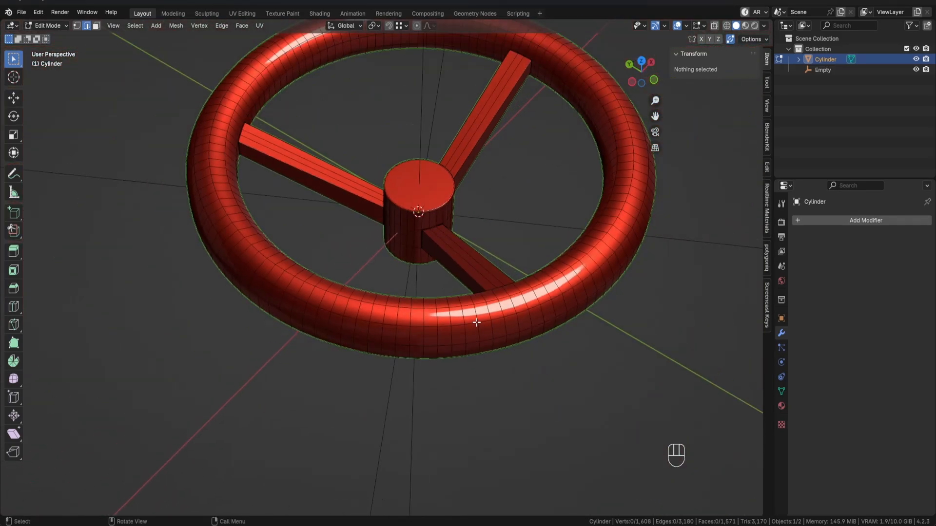
pyautogui.moveTo(507, 276)
pyautogui.mouseDown(button='middle')
pyautogui.moveTo(524, 336)
pyautogui.moveTo(562, 293)
pyautogui.moveTo(414, 303)
pyautogui.moveTo(515, 299)
pyautogui.moveTo(517, 278)
pyautogui.mouseUp(button='middle')
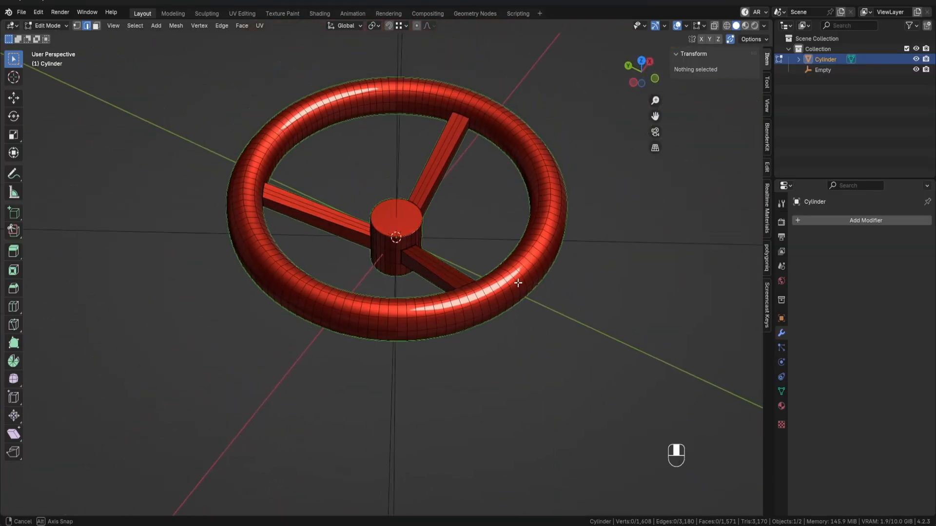
pyautogui.press('Tab')
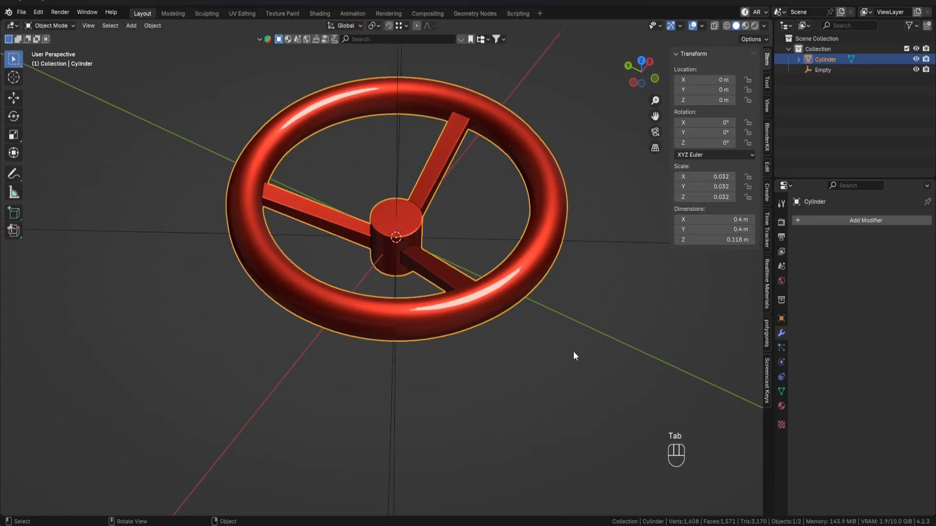